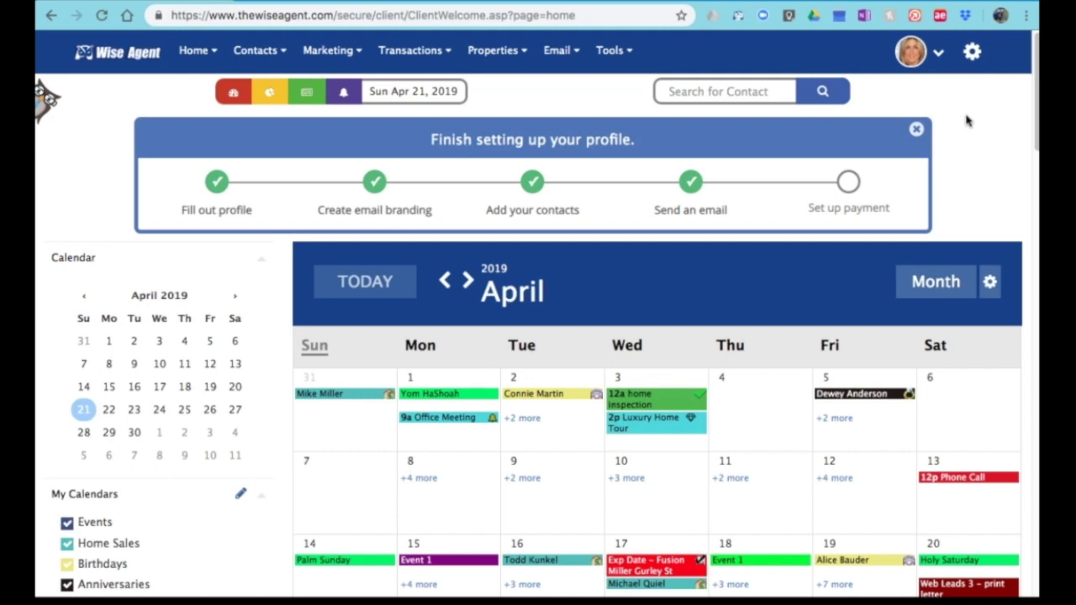
Open the account's profile page and go to its Account Information section
click(972, 56)
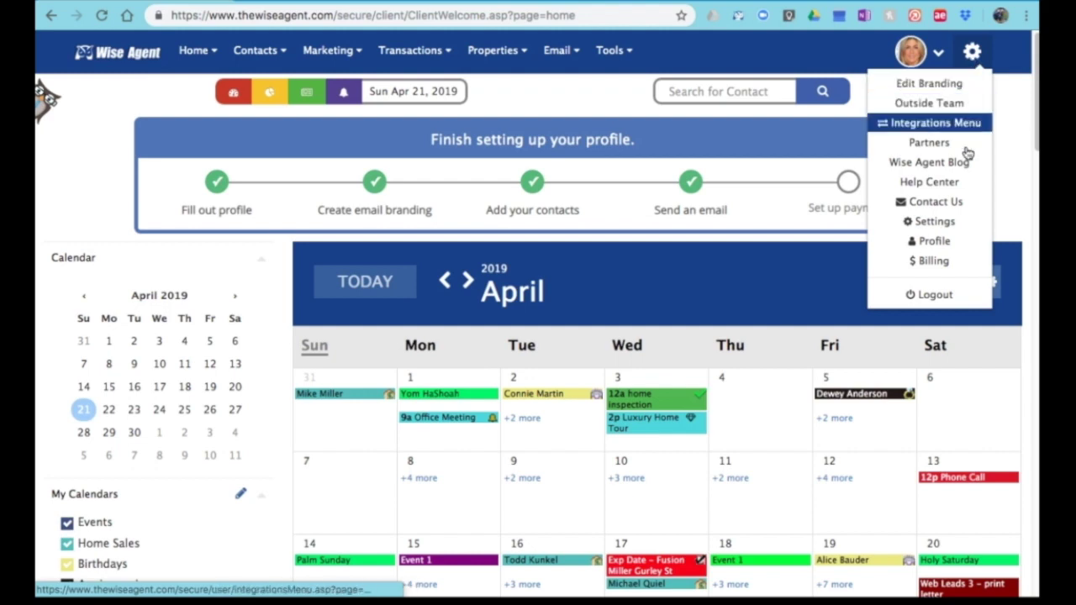
click(944, 243)
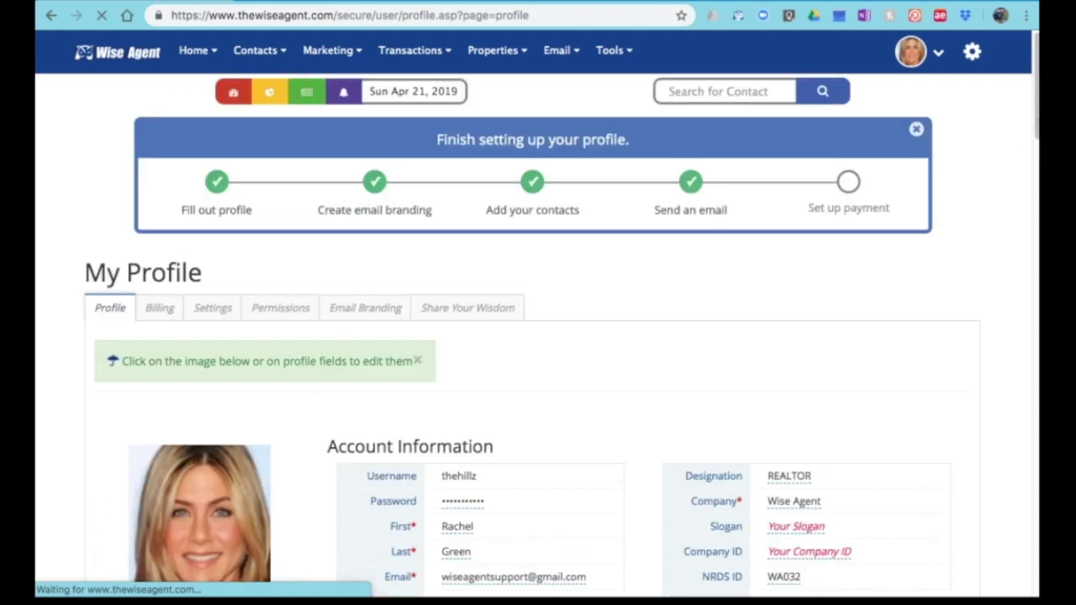
scroll(538, 336, down, 5)
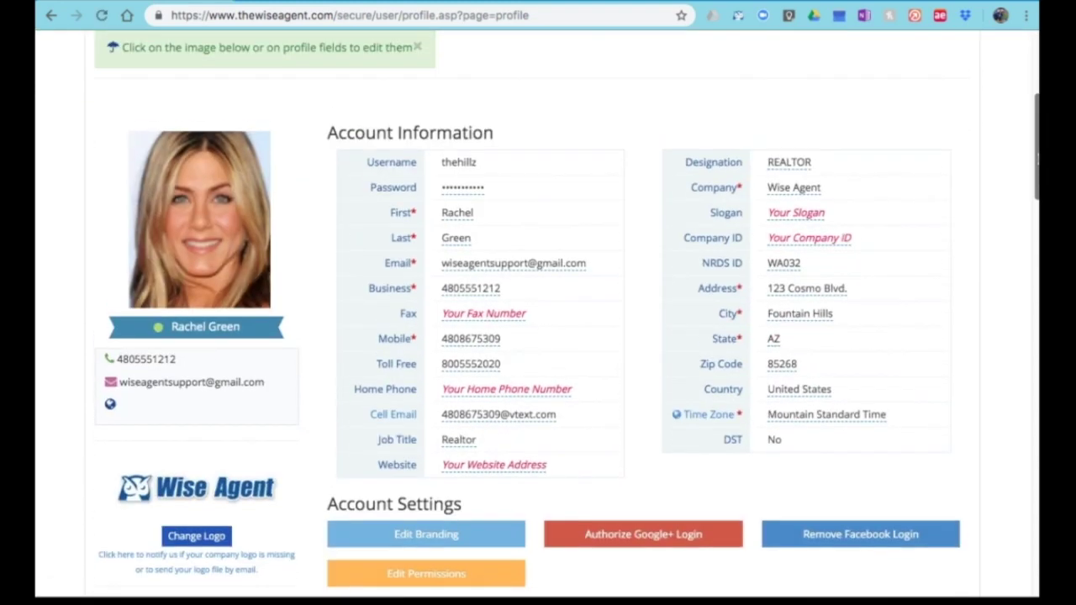
Try centring the crop frame over the face in the profile picture editor, and close it without choosing the photo
click(204, 222)
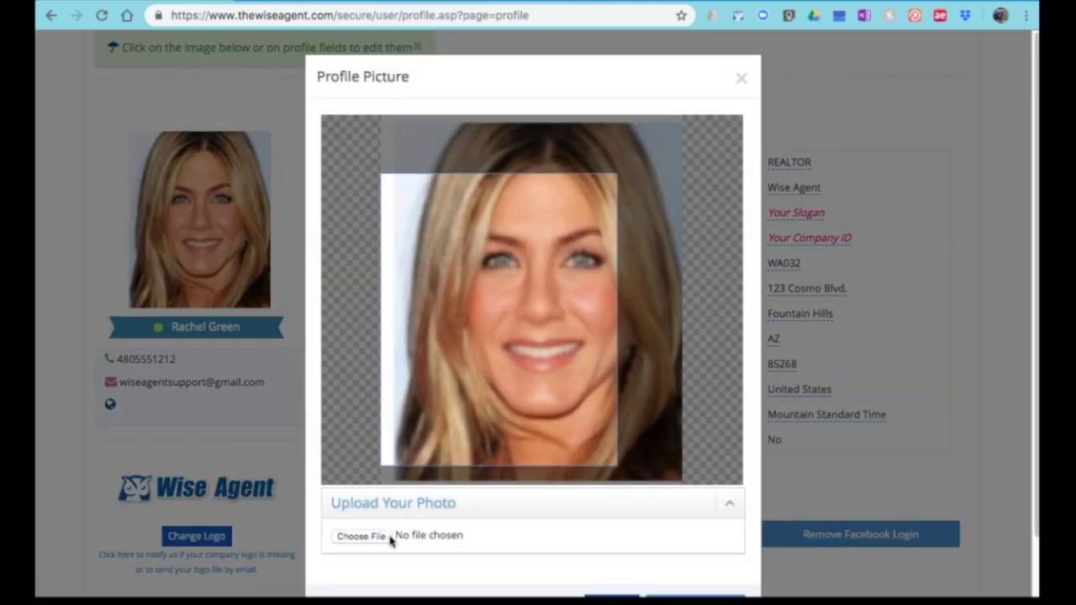
scroll(1018, 378, down, 2)
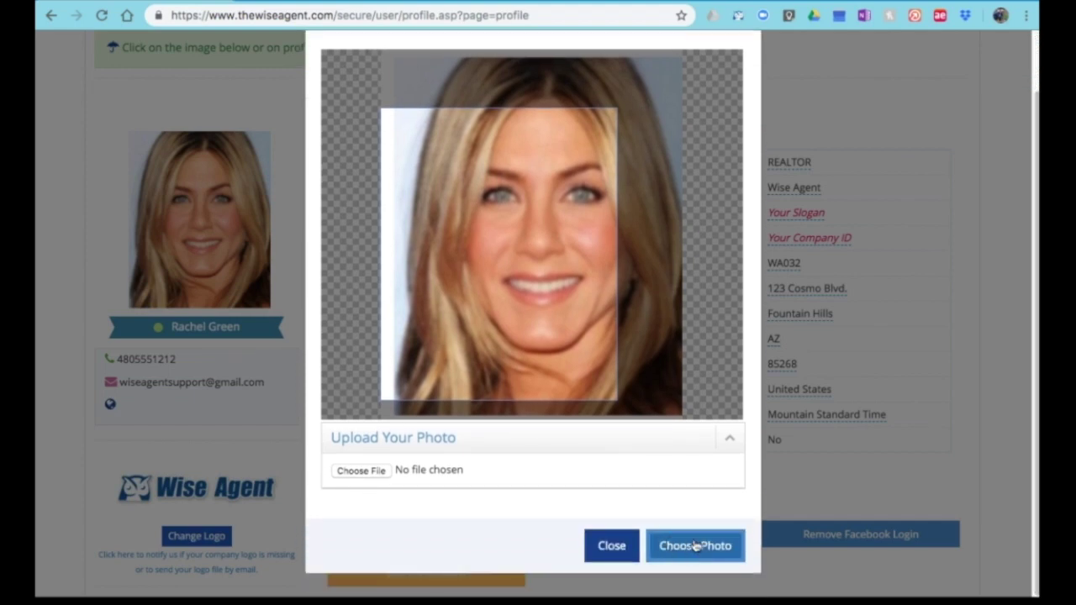
drag(499, 278, 543, 239)
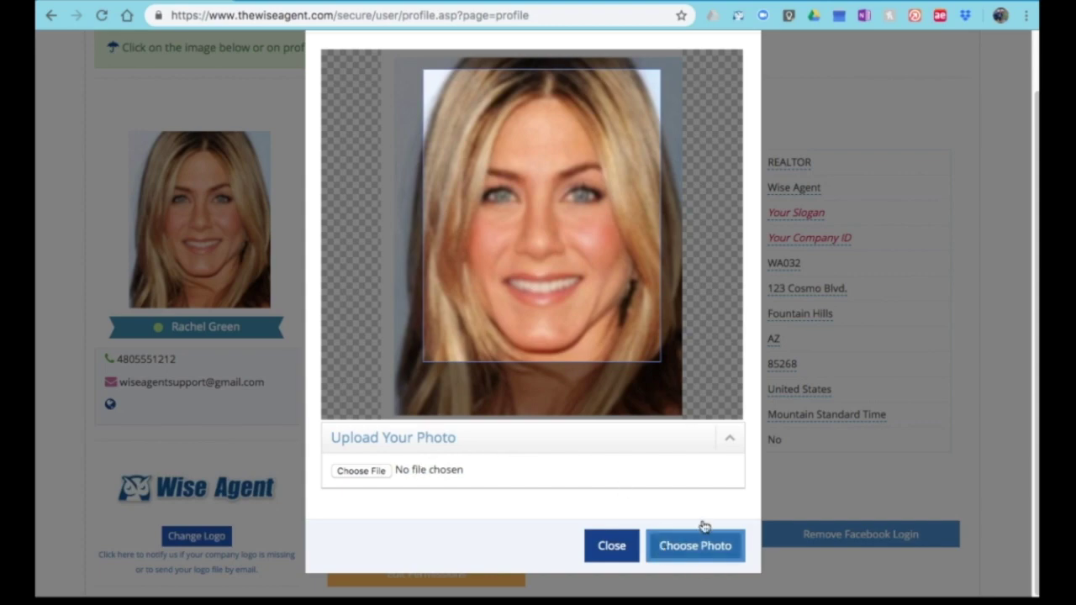
click(604, 548)
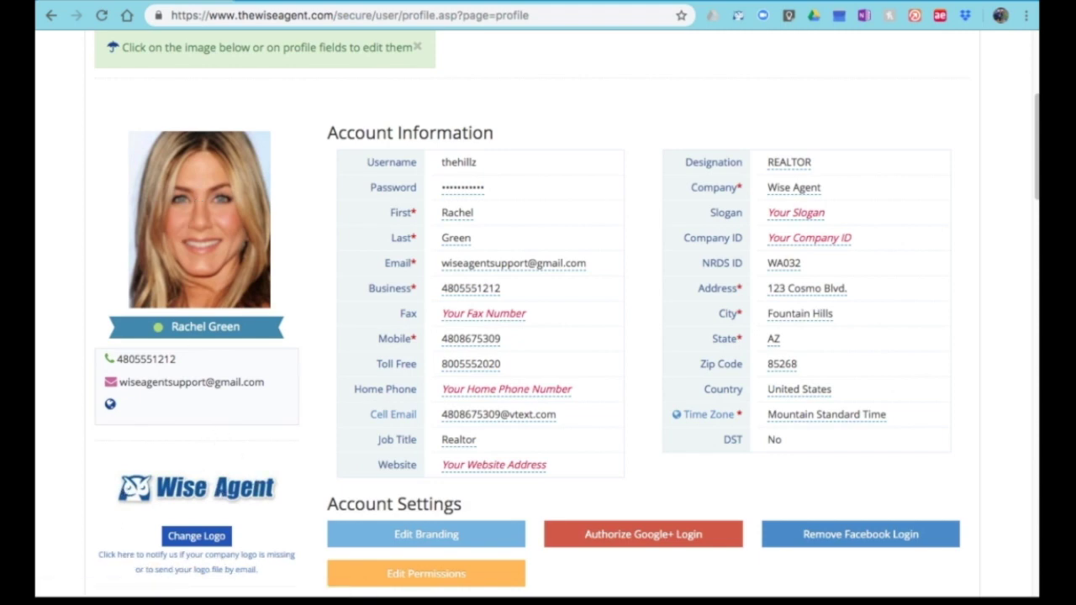
Search the company logo choices for Berkshire, and clear the search
drag(1037, 196, 1037, 242)
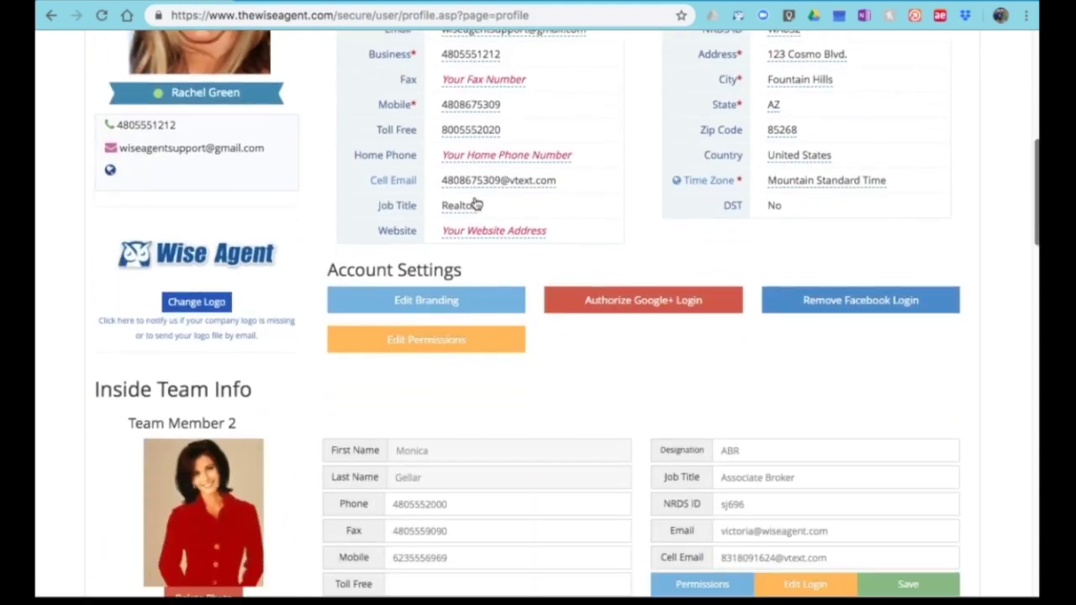
click(207, 300)
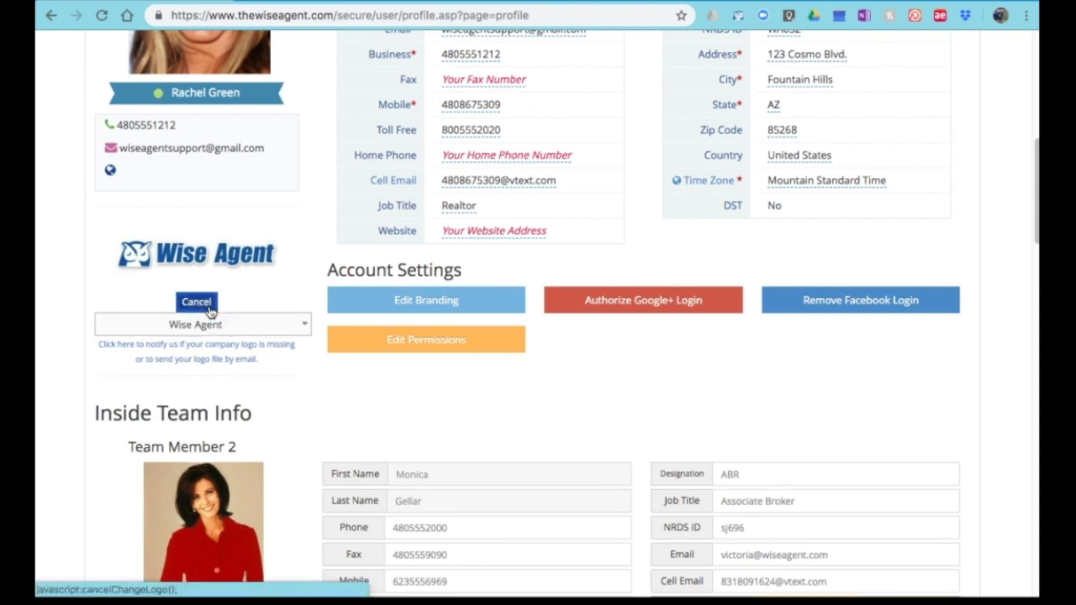
click(234, 326)
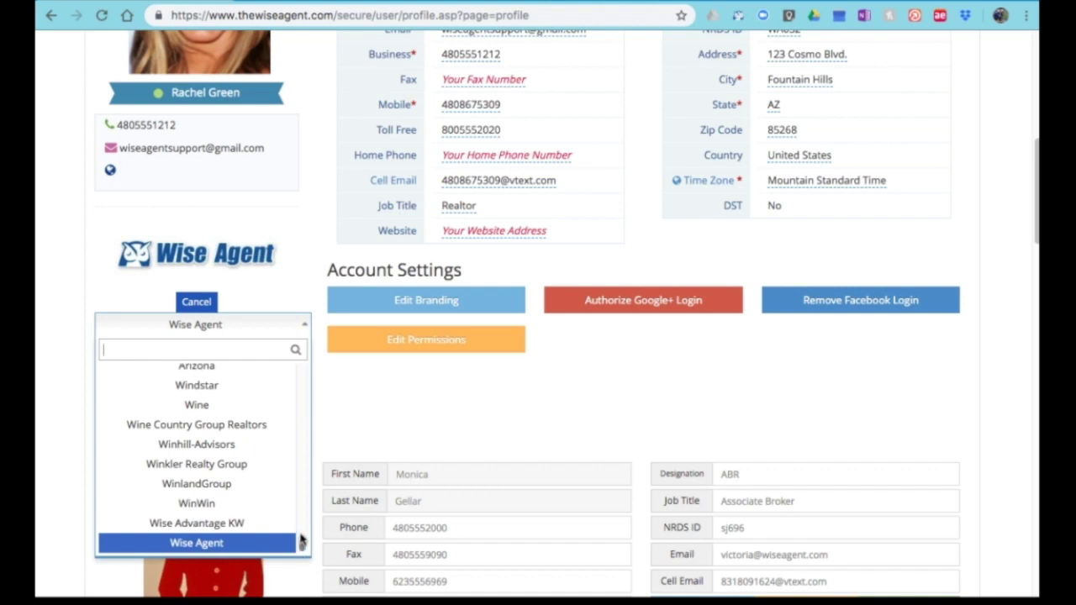
drag(301, 545, 300, 425)
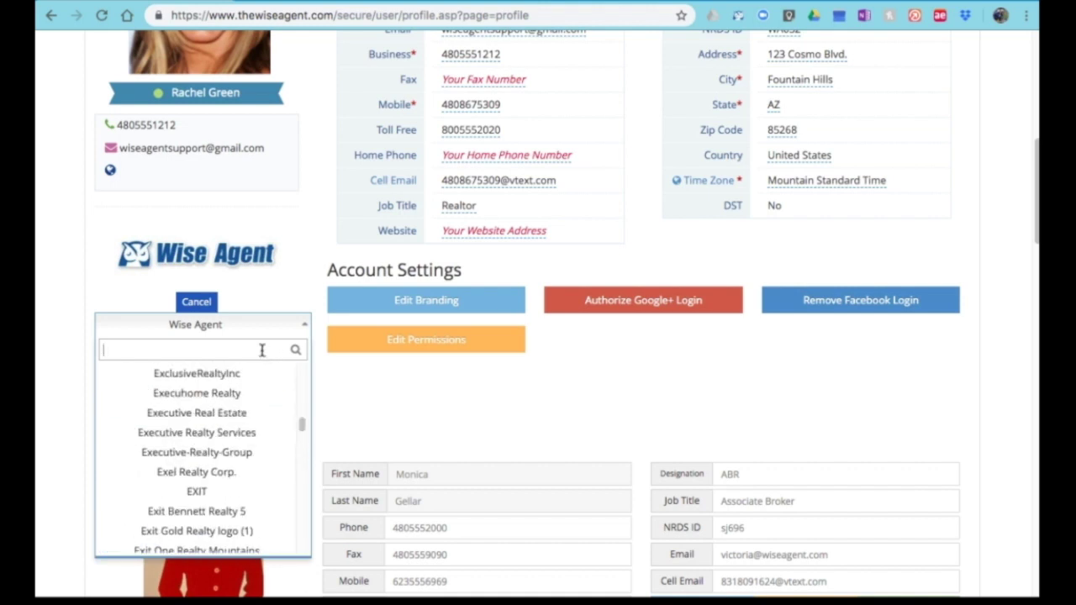
text(Berkshi)
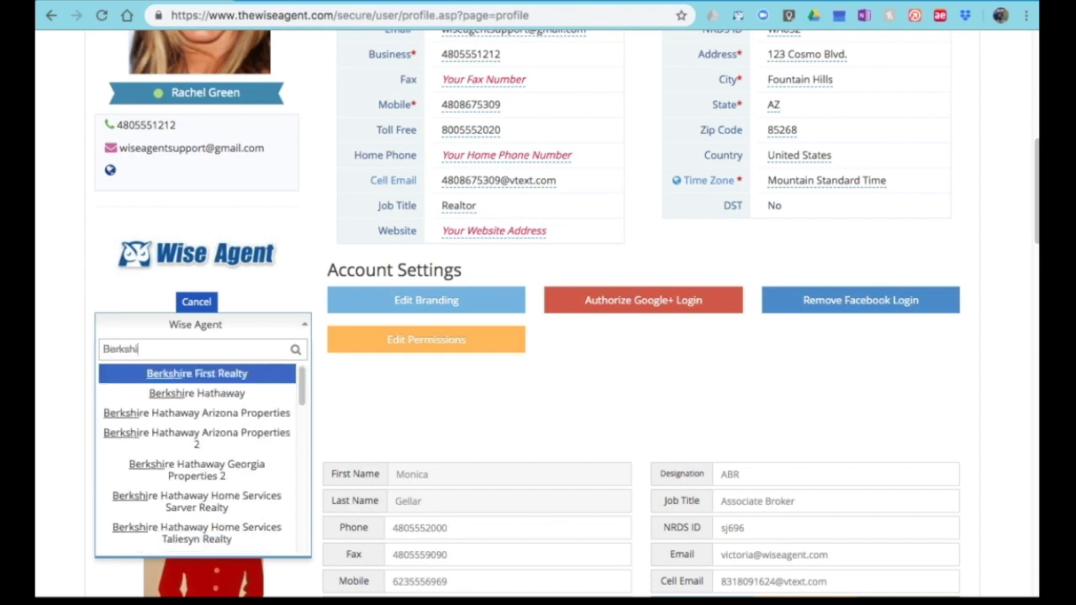
text(re)
key(BackSpace)
key(BackSpace)
key(BackSpace)
key(BackSpace)
key(BackSpace)
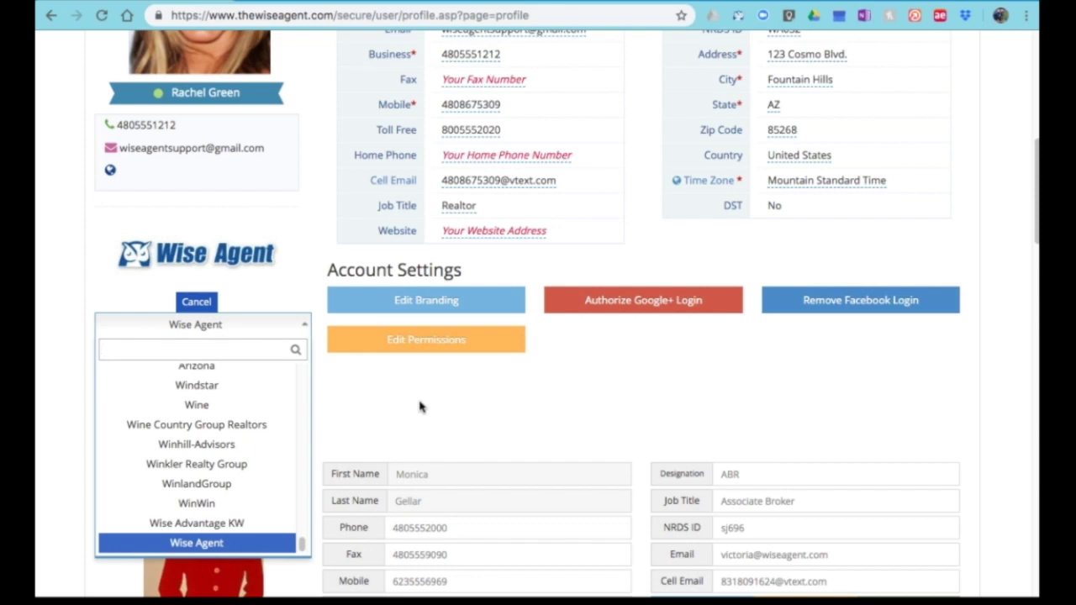
Review the personal and company fields in the profile's Account Information section
scroll(1037, 227, up, 5)
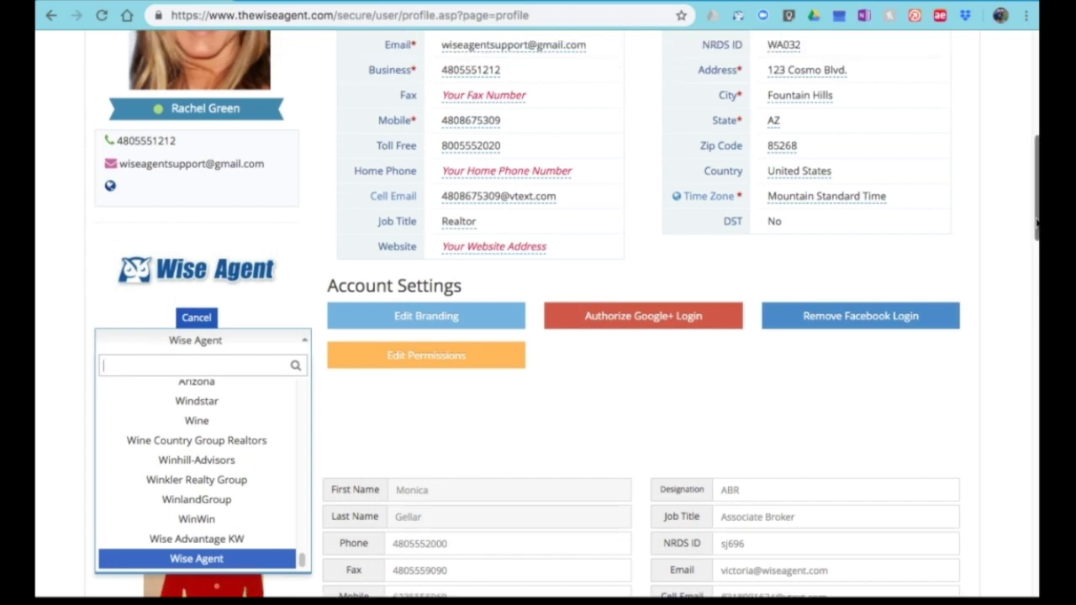
scroll(537, 314, up, 4)
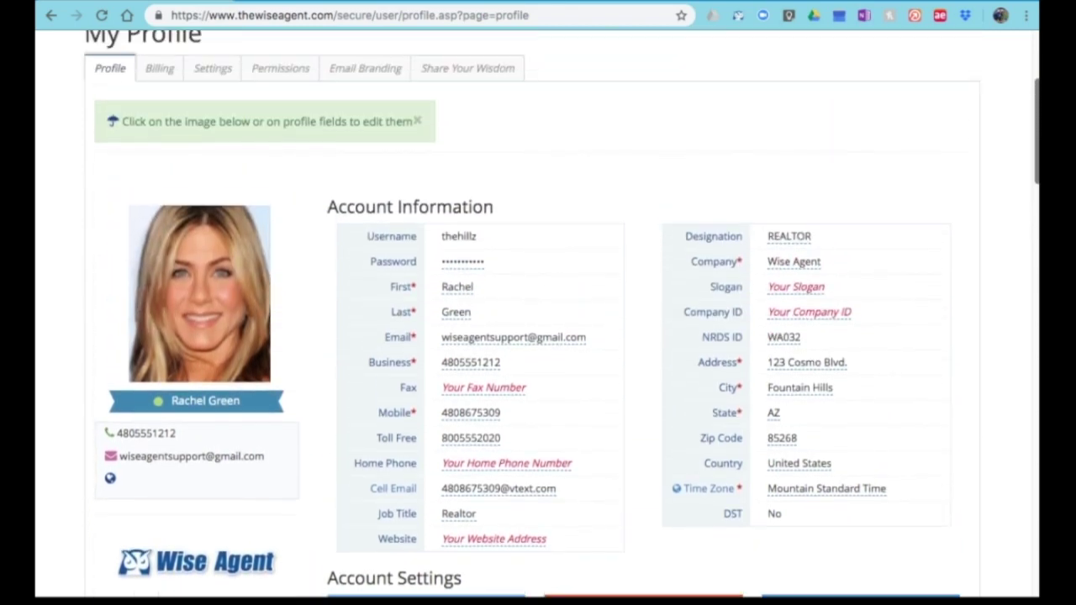
scroll(537, 313, down, 3)
drag(1037, 174, 1037, 177)
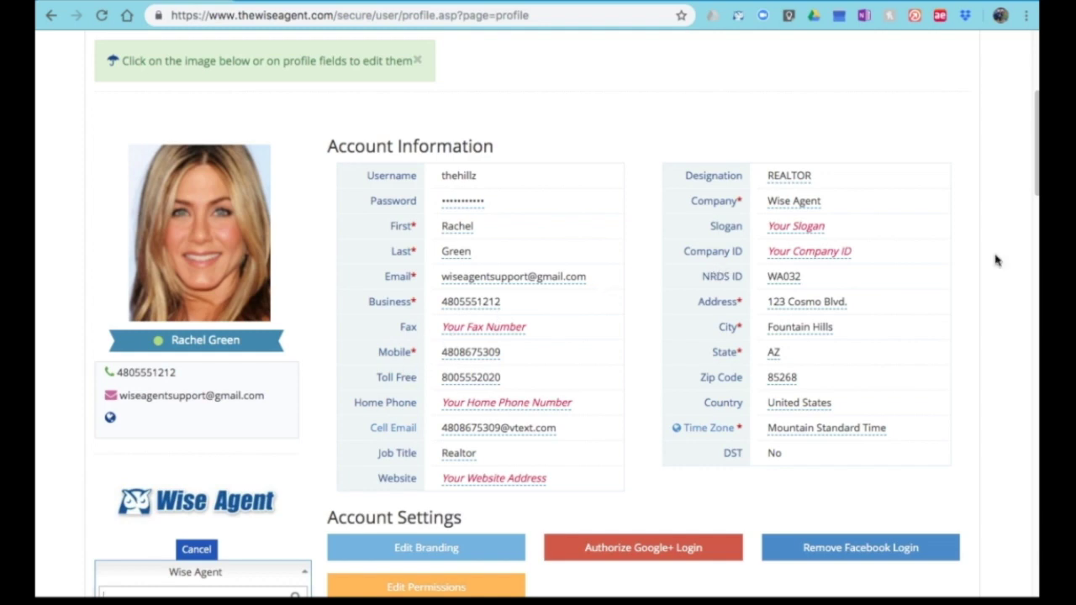
View the available time zone choices for the account and cancel the edit
scroll(1039, 168, down, 2)
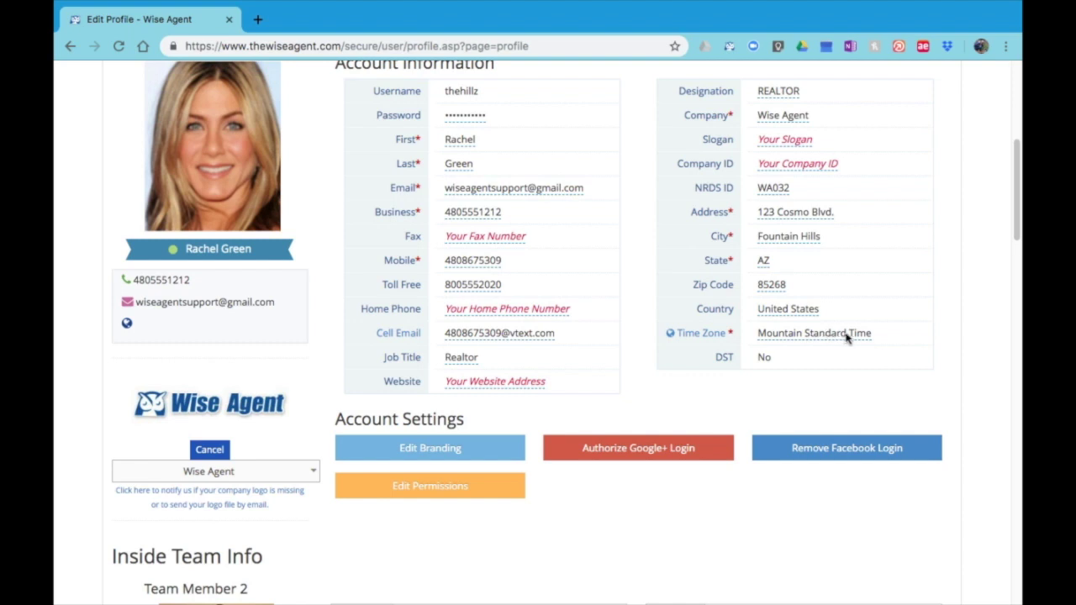
click(820, 333)
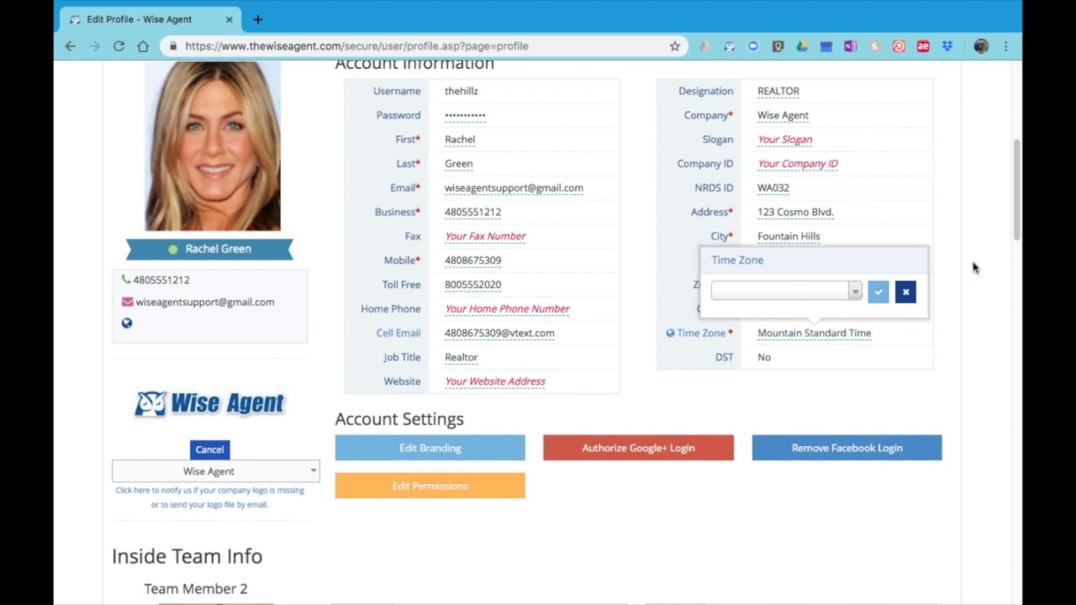
click(856, 295)
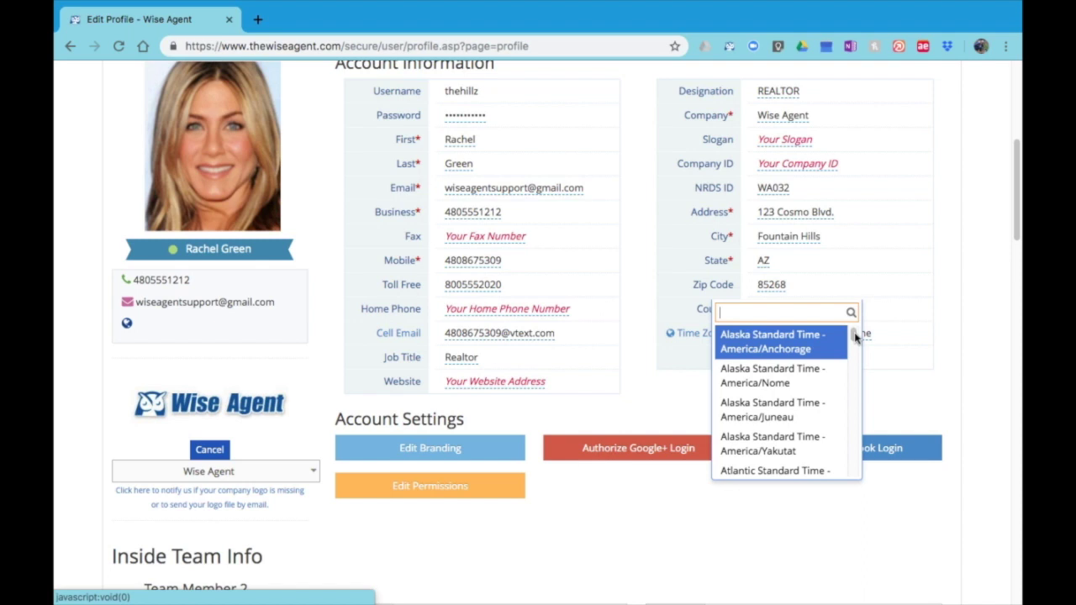
click(940, 293)
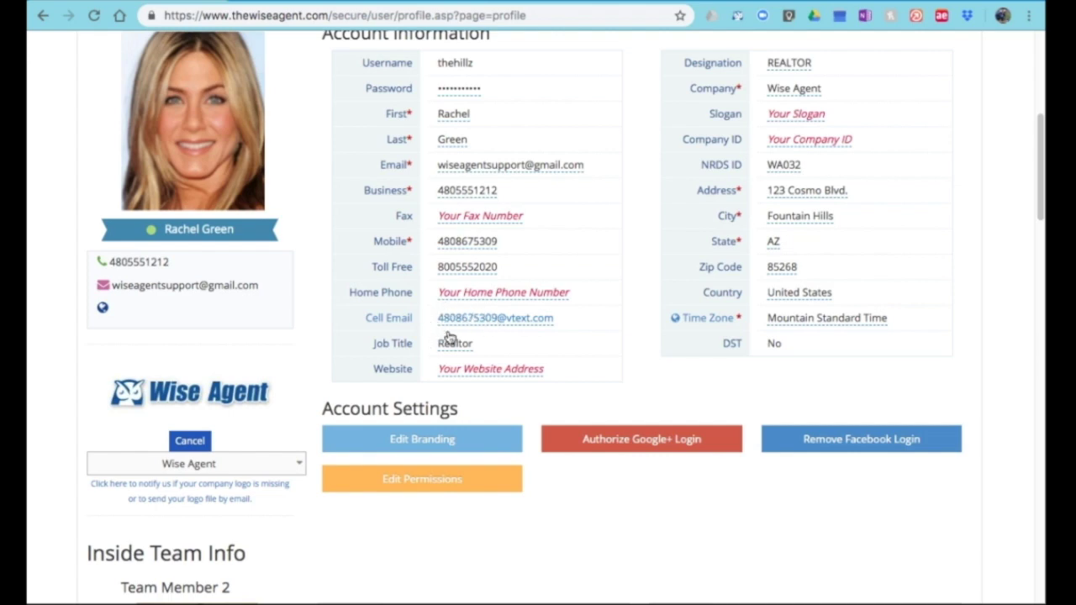
Examine the Cell Email field, the Inside Team member details and the Outside Team Info section of the profile
mouse_move(397, 325)
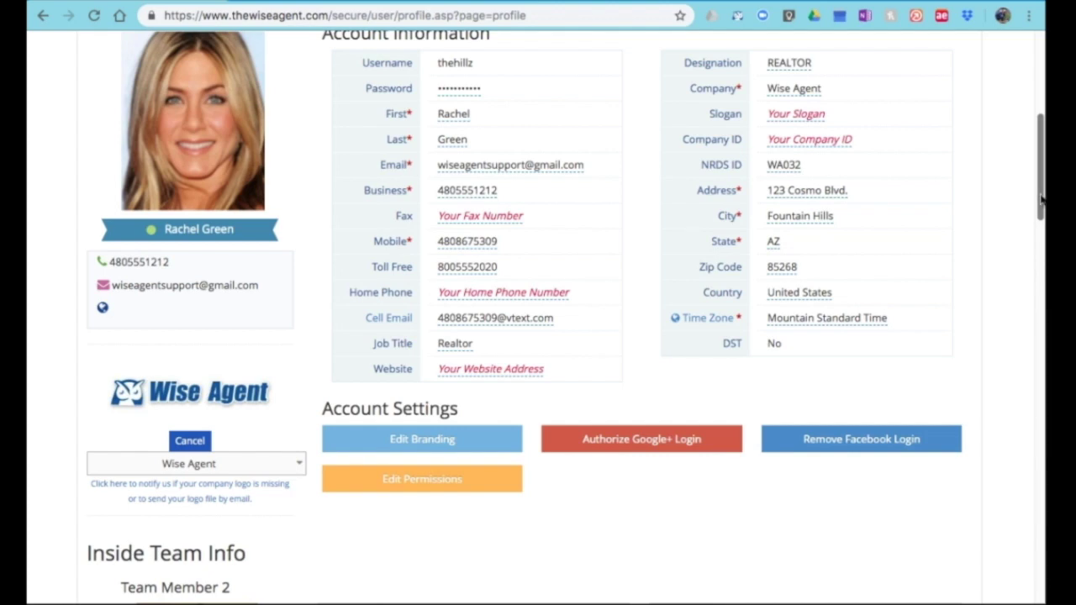
drag(1040, 199, 1040, 286)
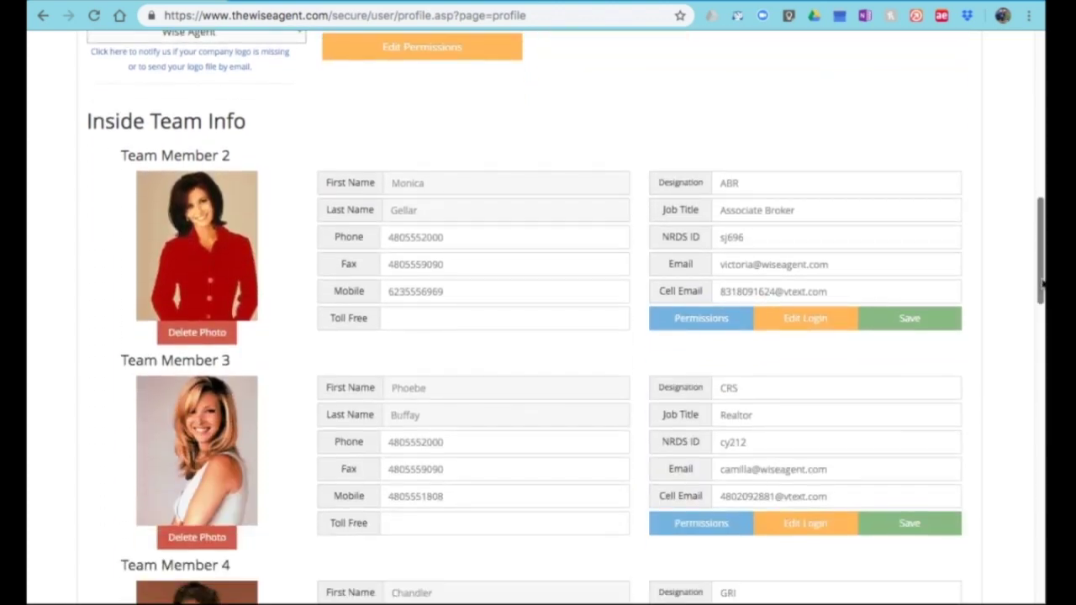
drag(1041, 243, 1041, 248)
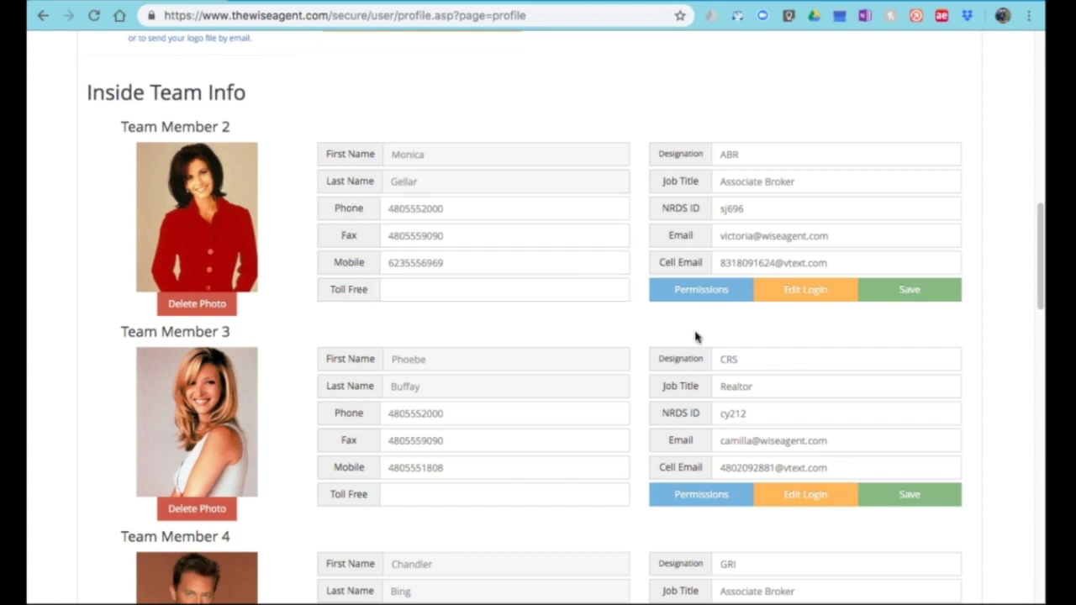
drag(1041, 250, 1035, 357)
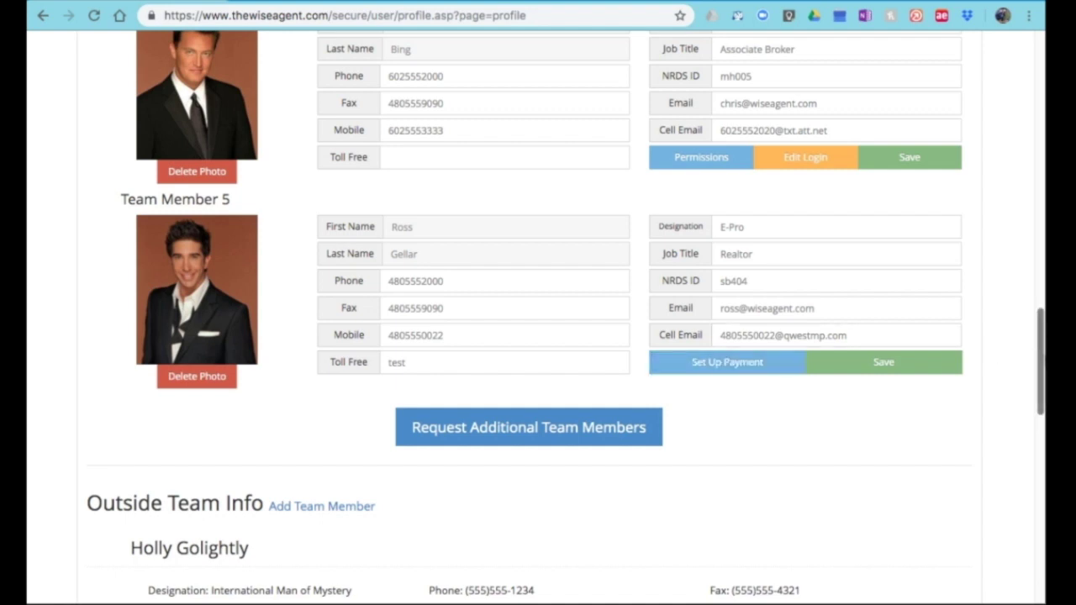
drag(1040, 369, 1038, 318)
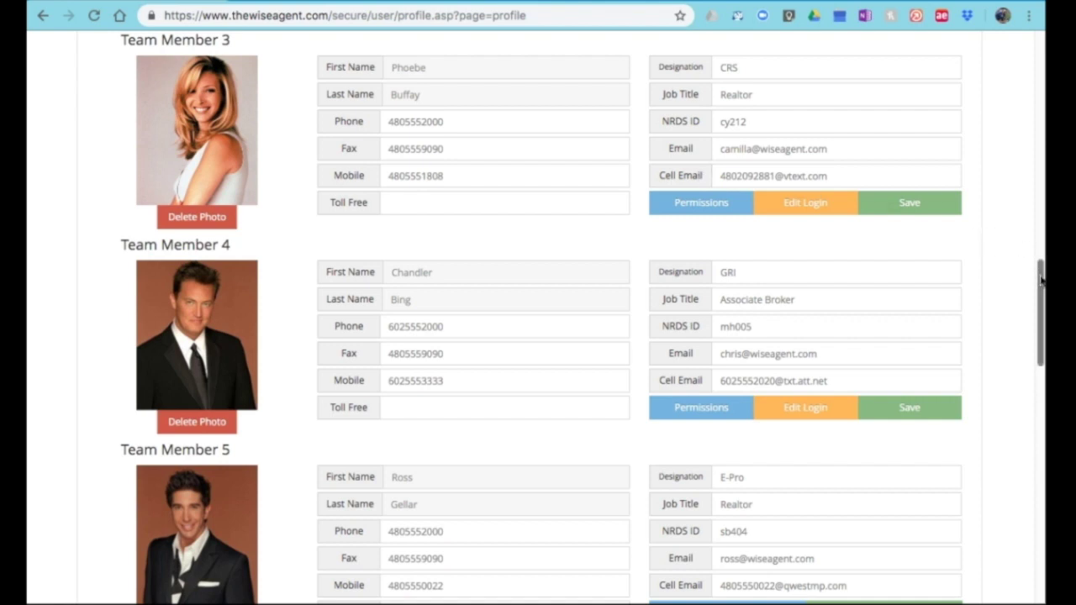
drag(1040, 280, 1039, 222)
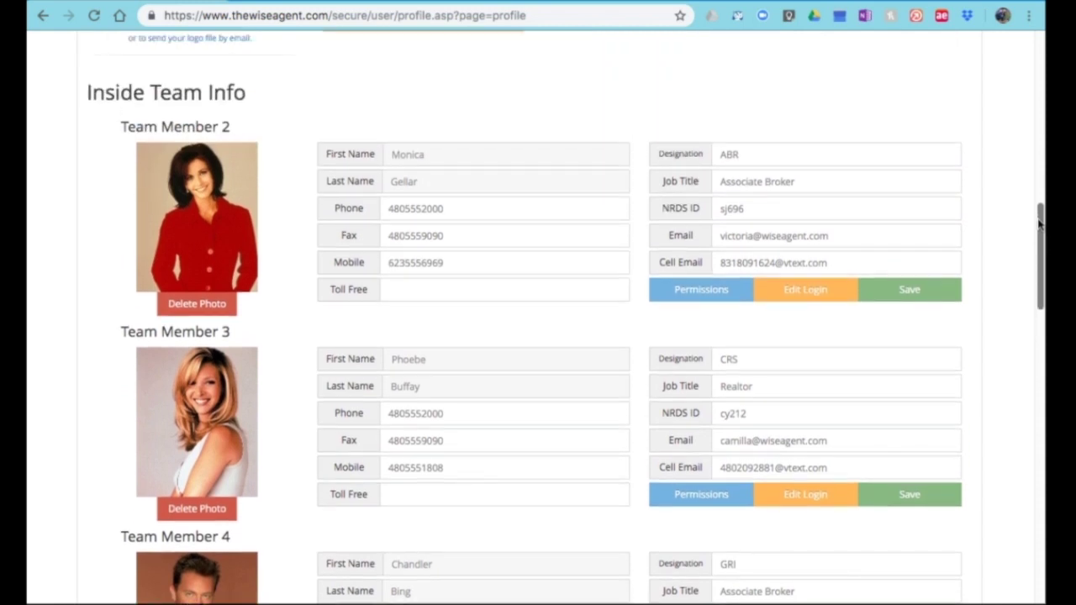
drag(1039, 223, 1041, 248)
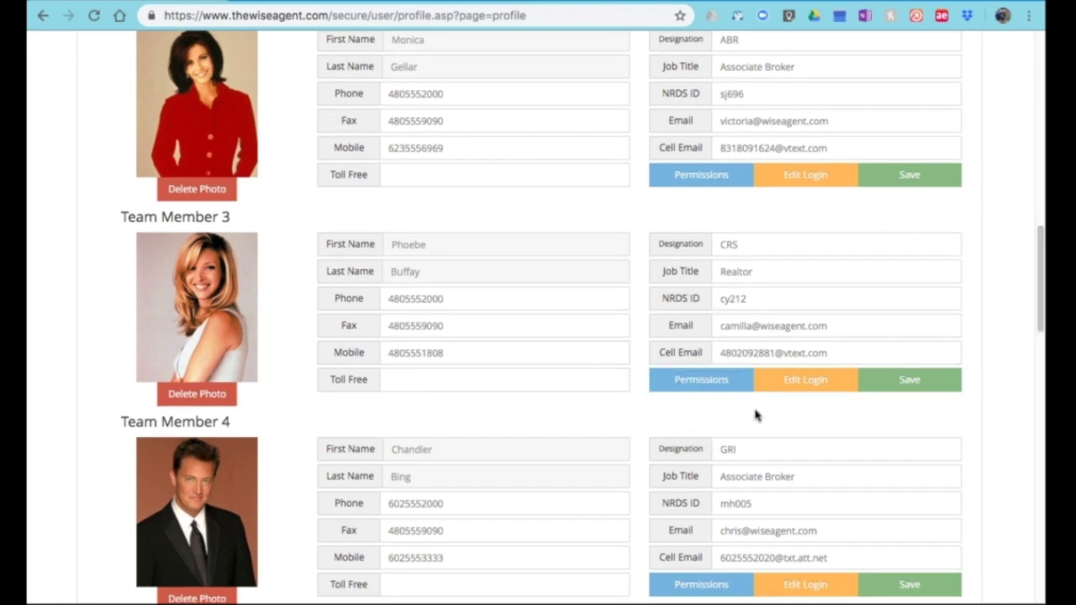
drag(1042, 266, 1044, 396)
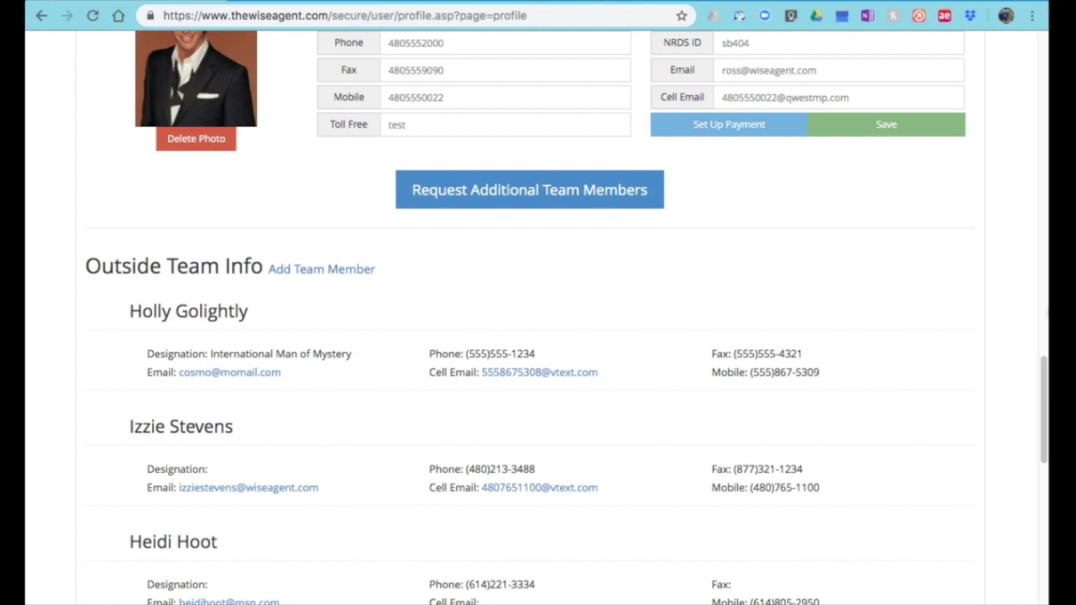
Open the email branding editor and review the default Training Branding template
drag(1042, 365, 1033, 67)
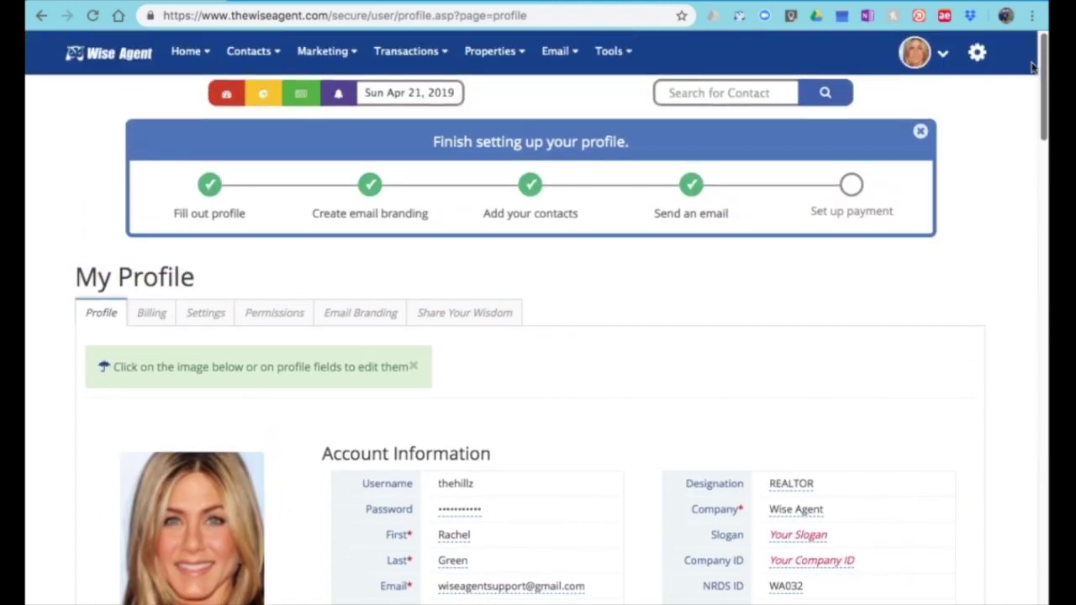
click(981, 56)
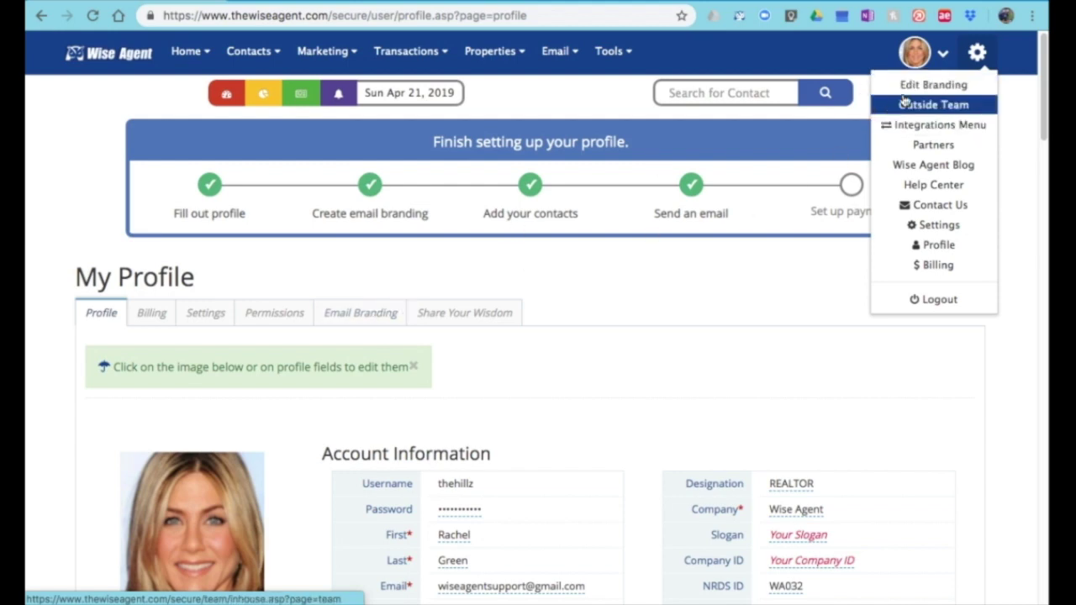
click(948, 92)
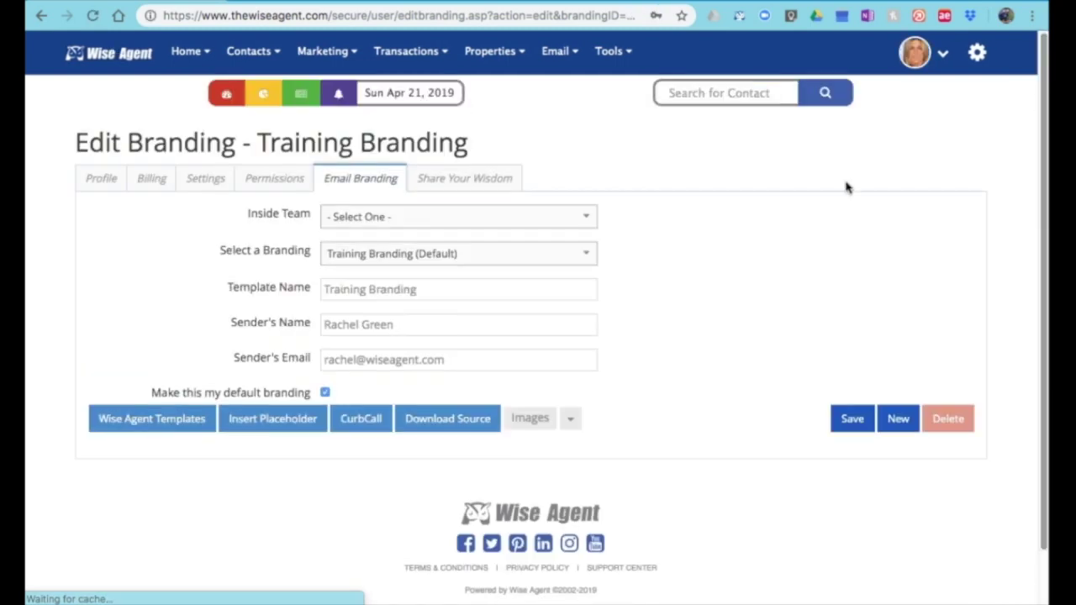
scroll(1045, 128, down, 5)
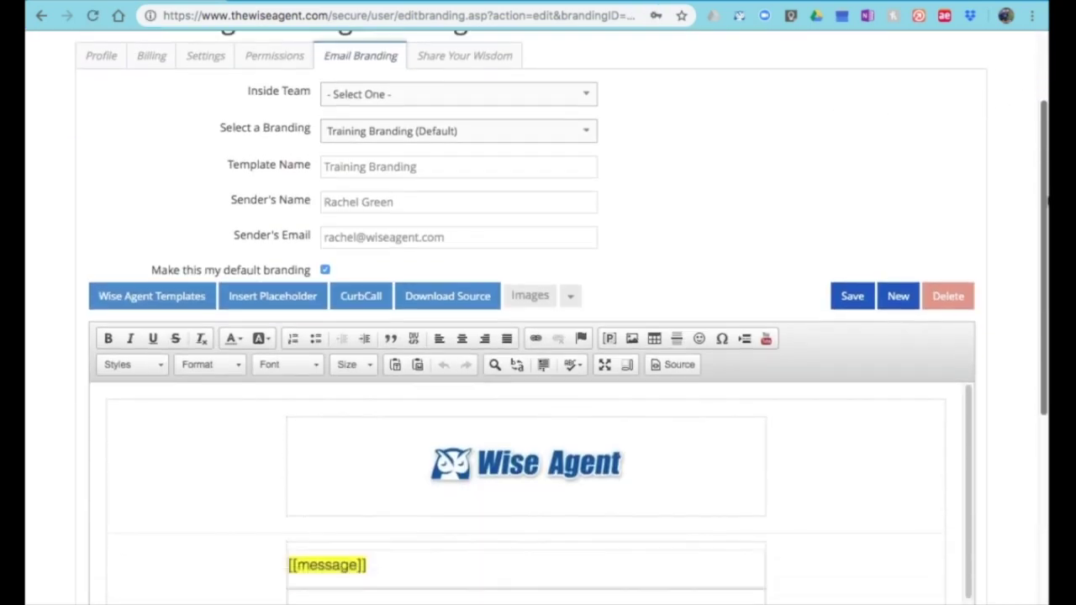
scroll(657, 206, up, 4)
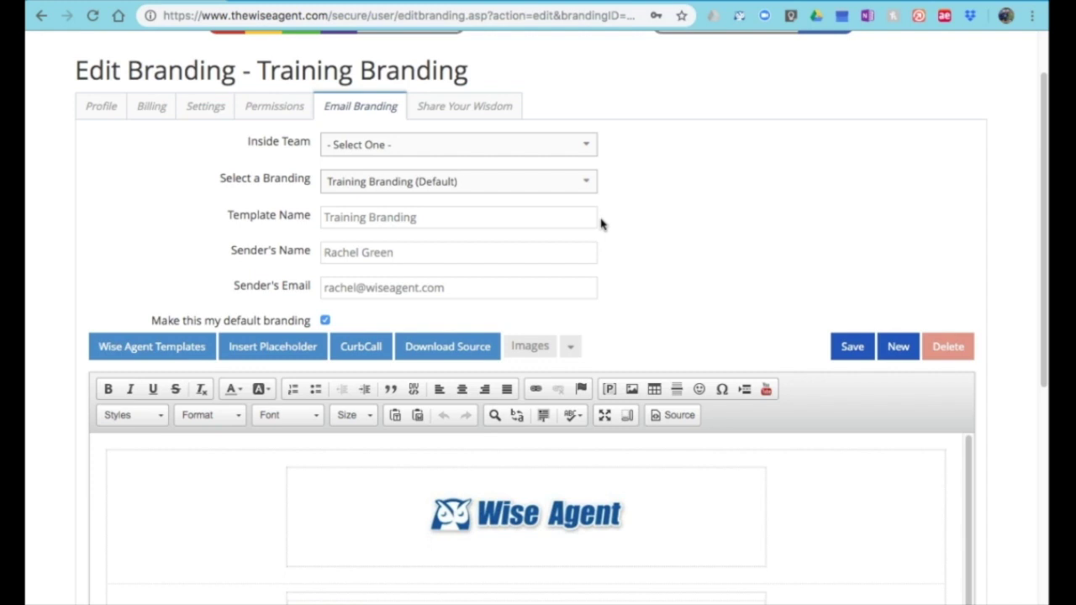
Start a new email branding and assign it to the third inside team member on the list
click(898, 347)
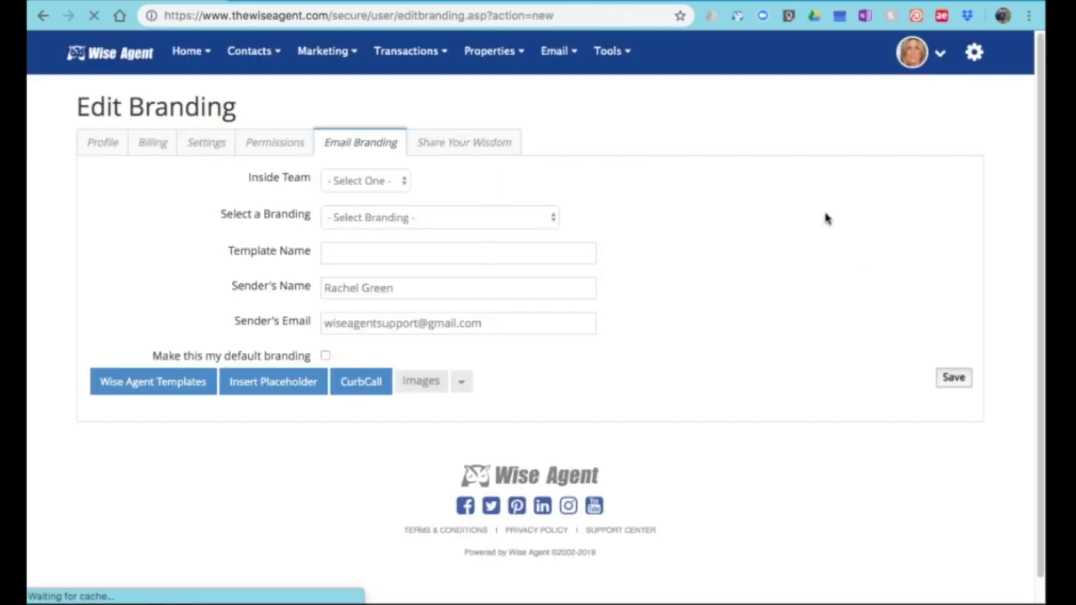
scroll(1039, 141, down, 3)
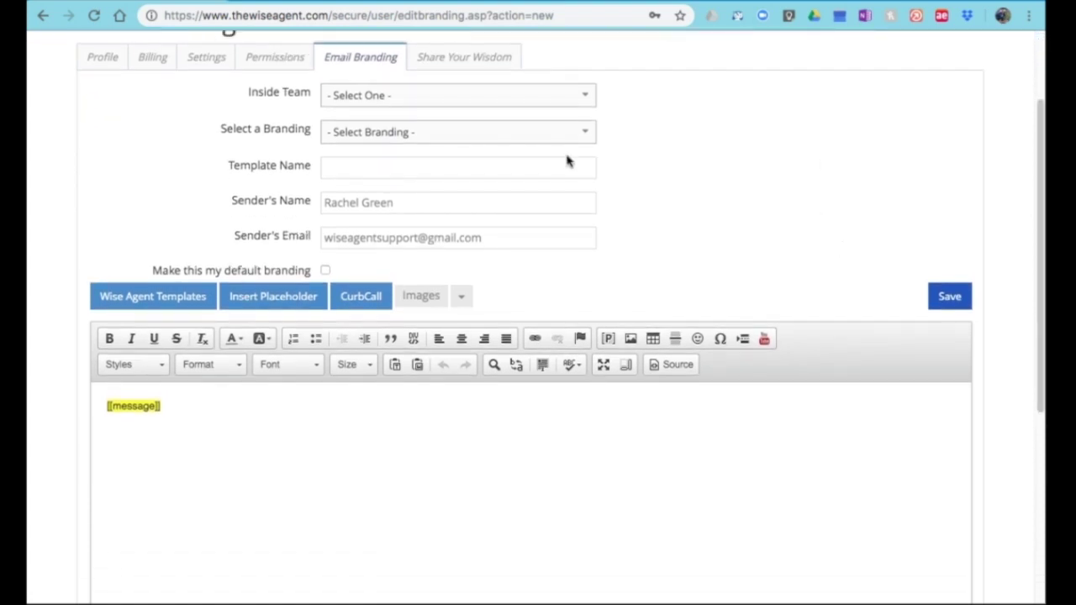
click(476, 100)
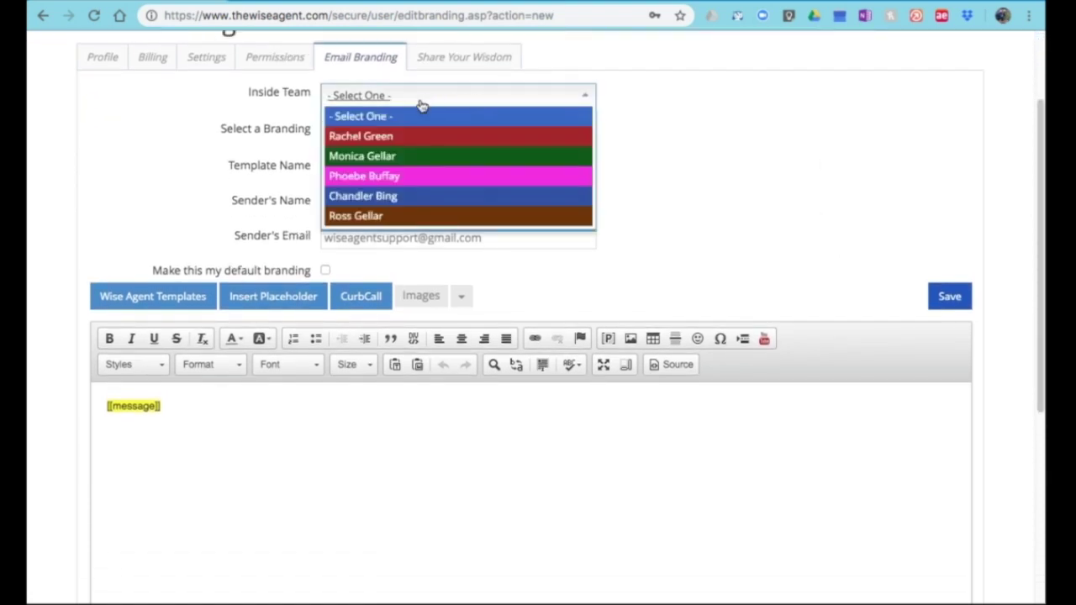
click(400, 178)
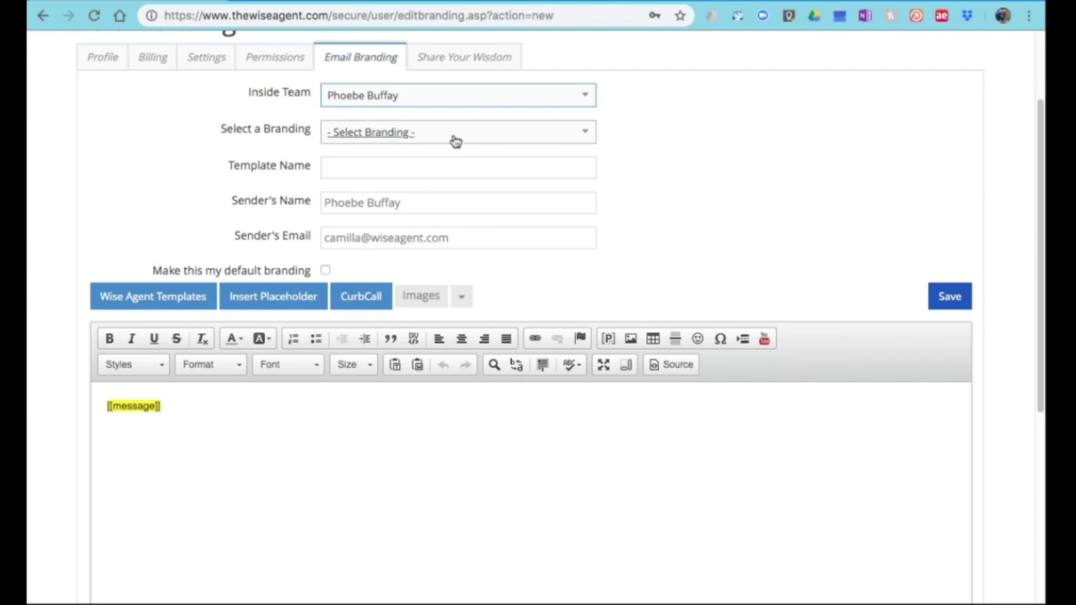
Name the new branding template "pH Branding" and check the domain of its Sender's Email
click(587, 136)
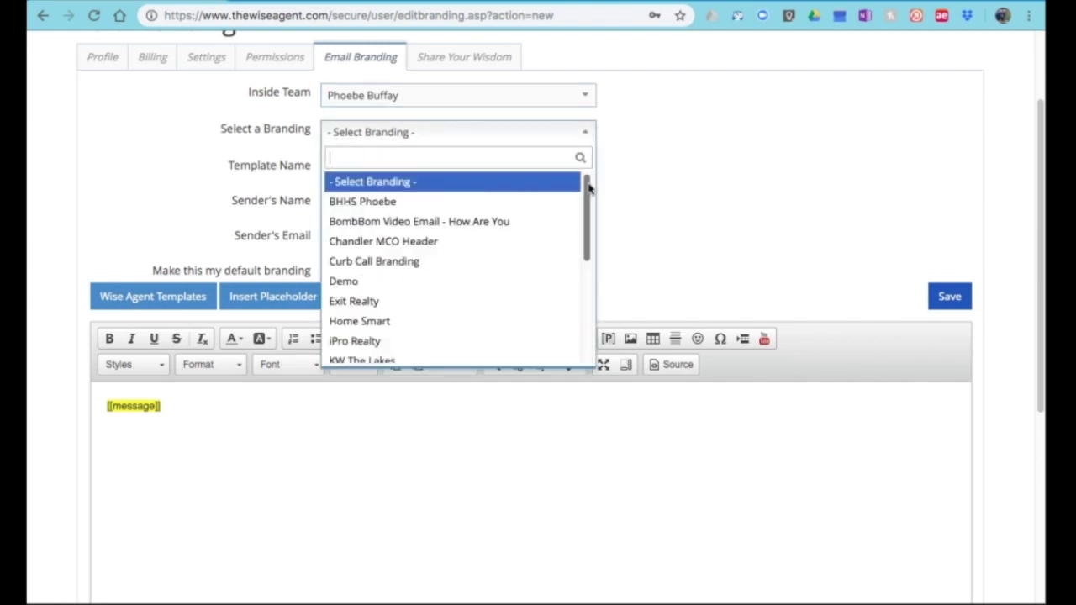
click(586, 139)
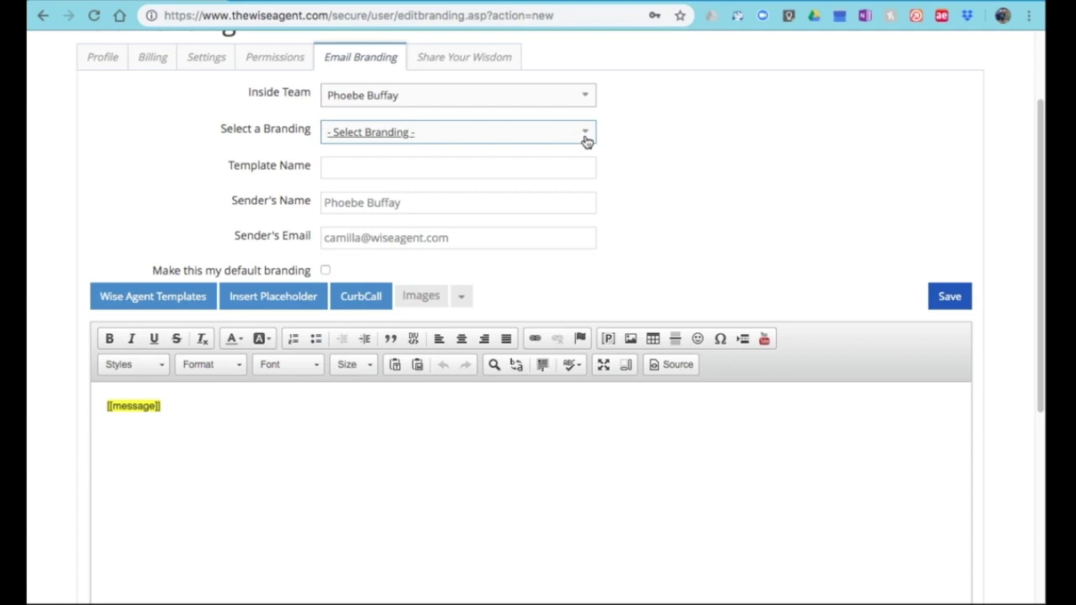
click(358, 169)
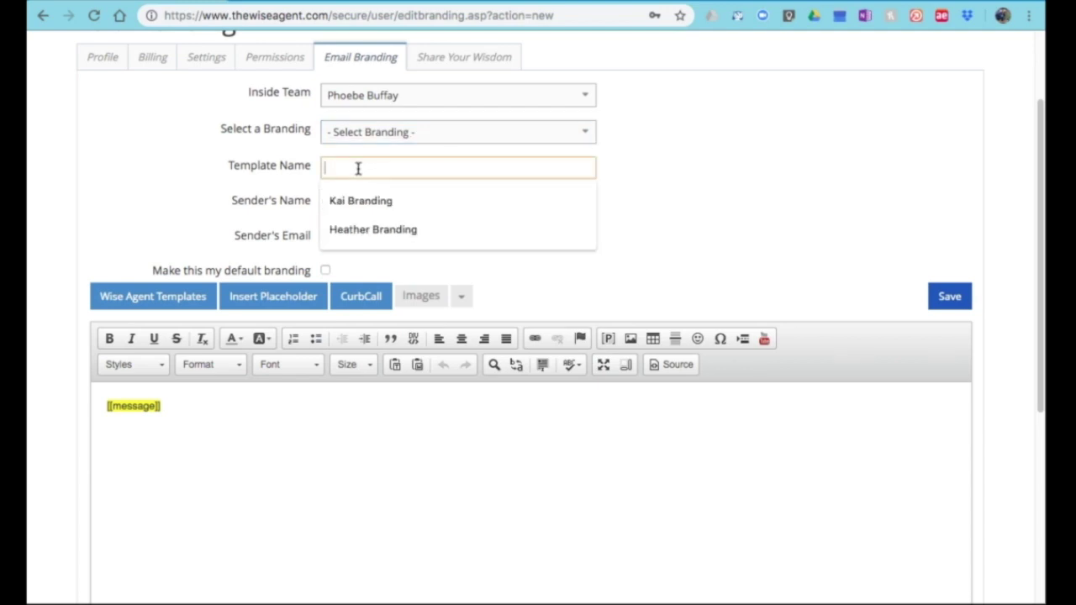
text(pH Branding)
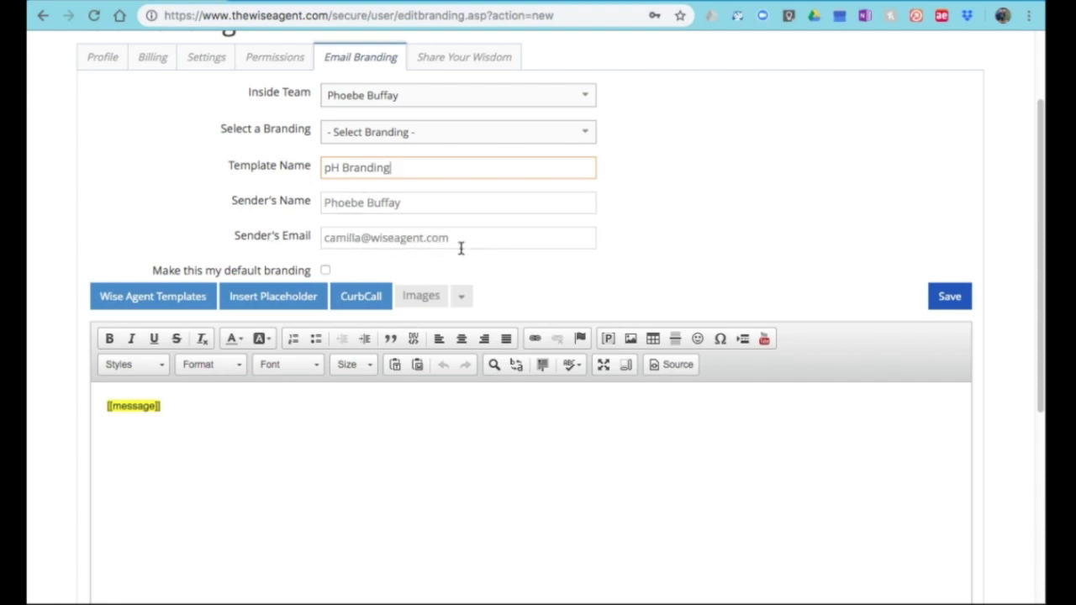
click(375, 238)
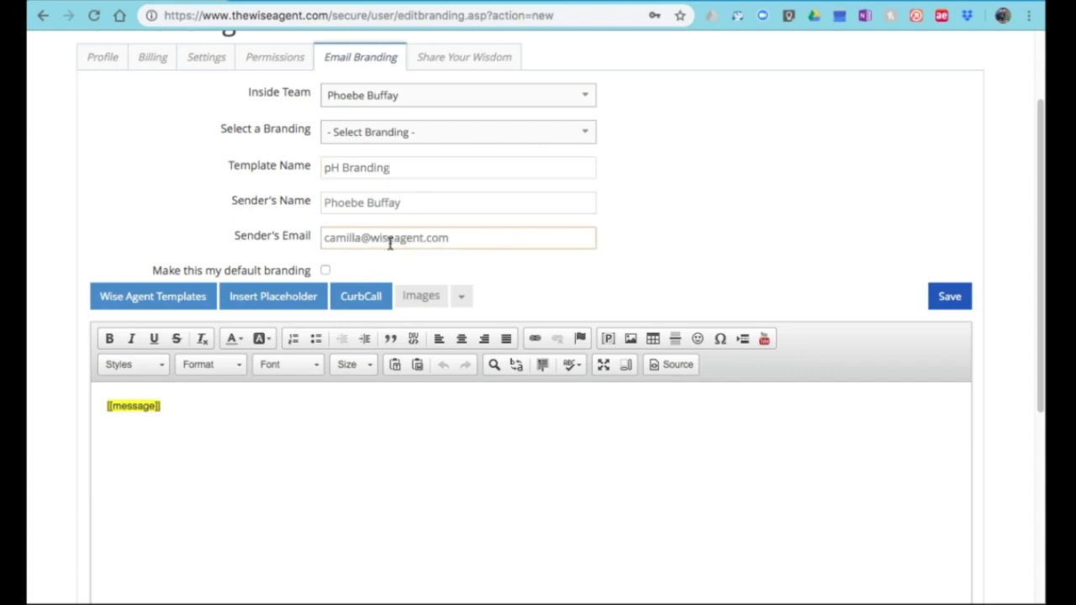
drag(378, 237, 422, 238)
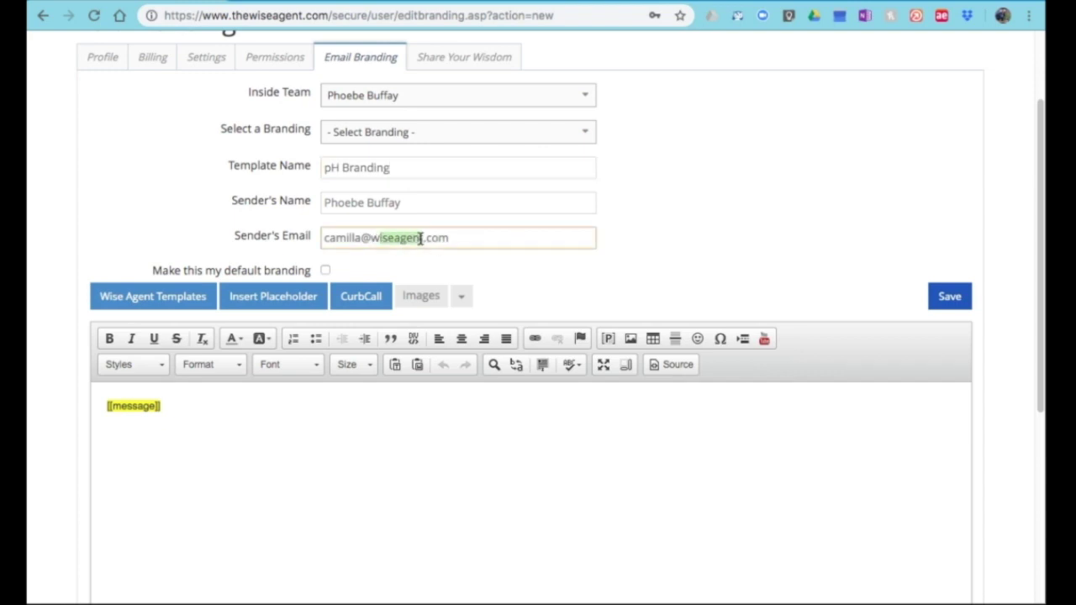
click(349, 239)
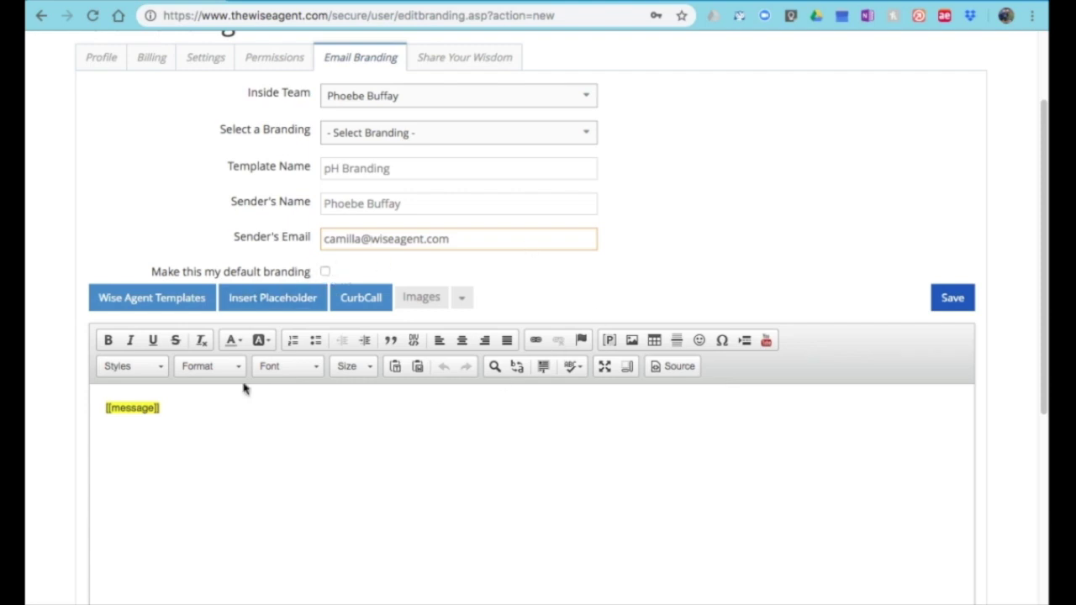
Load the White Template from the Wise Agent templates into the branding editor, replacing the actual contents
click(158, 299)
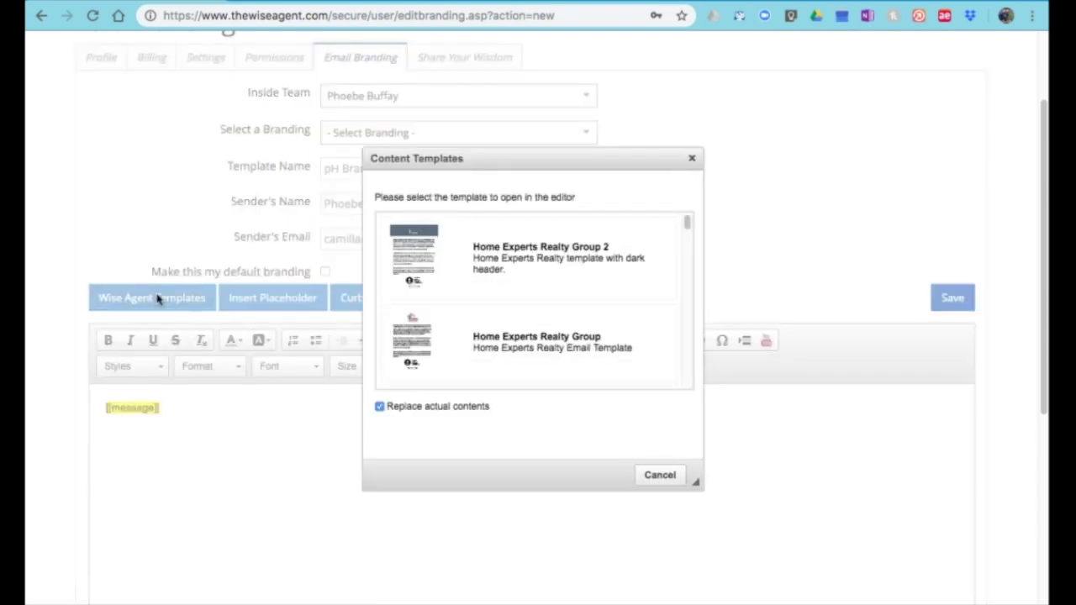
drag(687, 223, 688, 240)
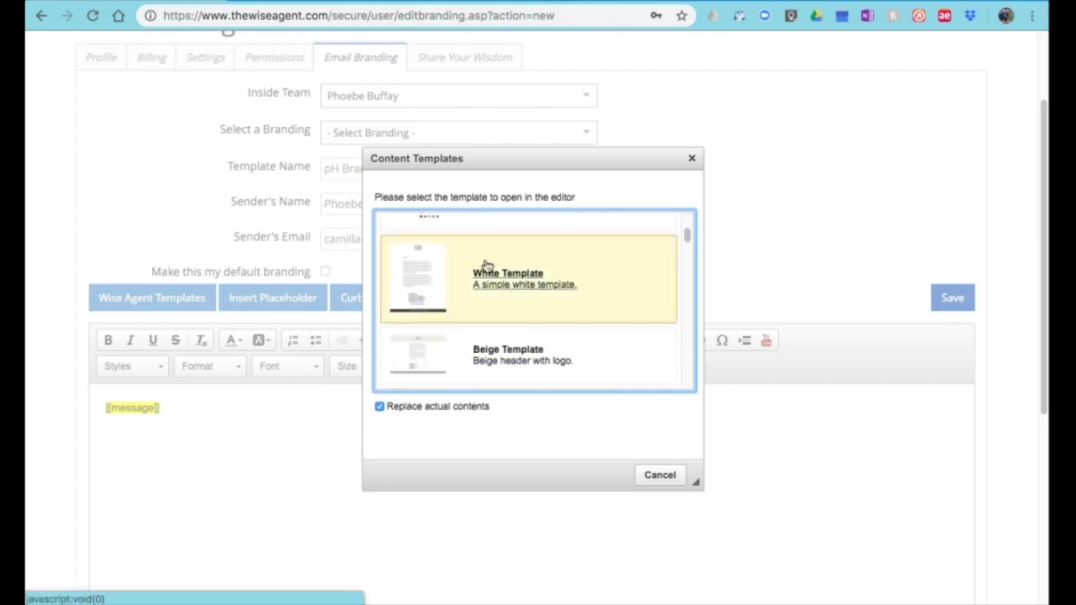
click(514, 281)
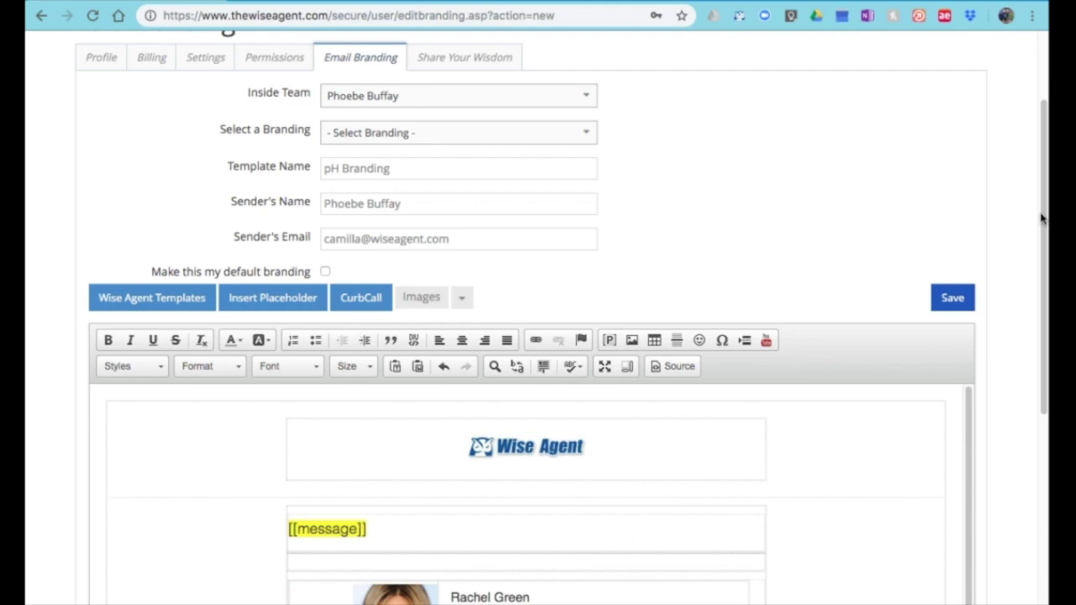
drag(1044, 218, 1045, 337)
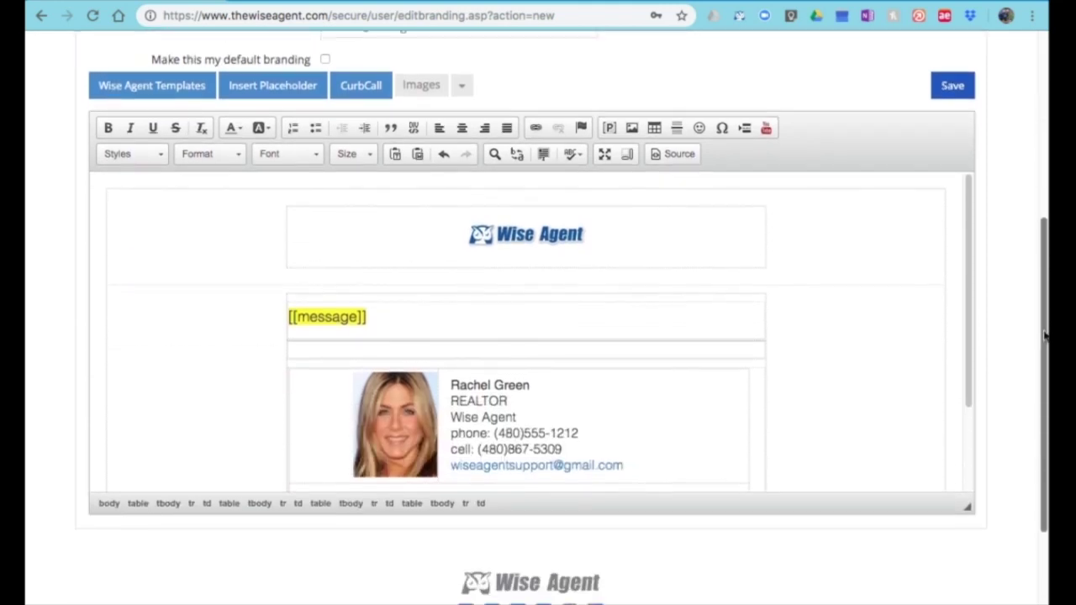
mouse_move(967, 305)
mouse_down()
mouse_move(970, 393)
mouse_move(977, 308)
mouse_up()
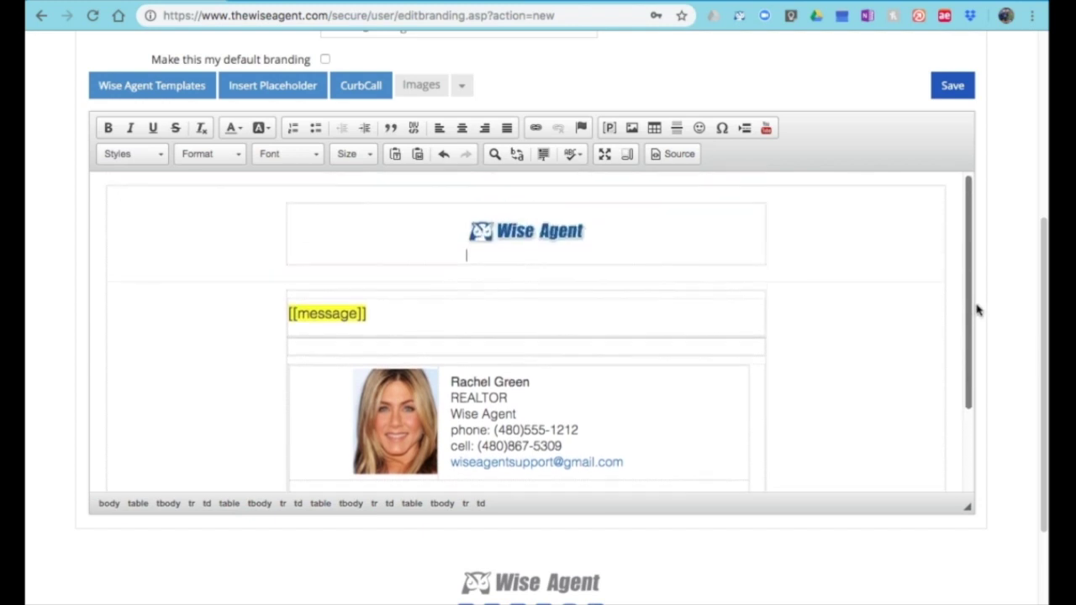
View the header logo's image properties and the images available on the server, and cancel without changing the logo
double_click(533, 244)
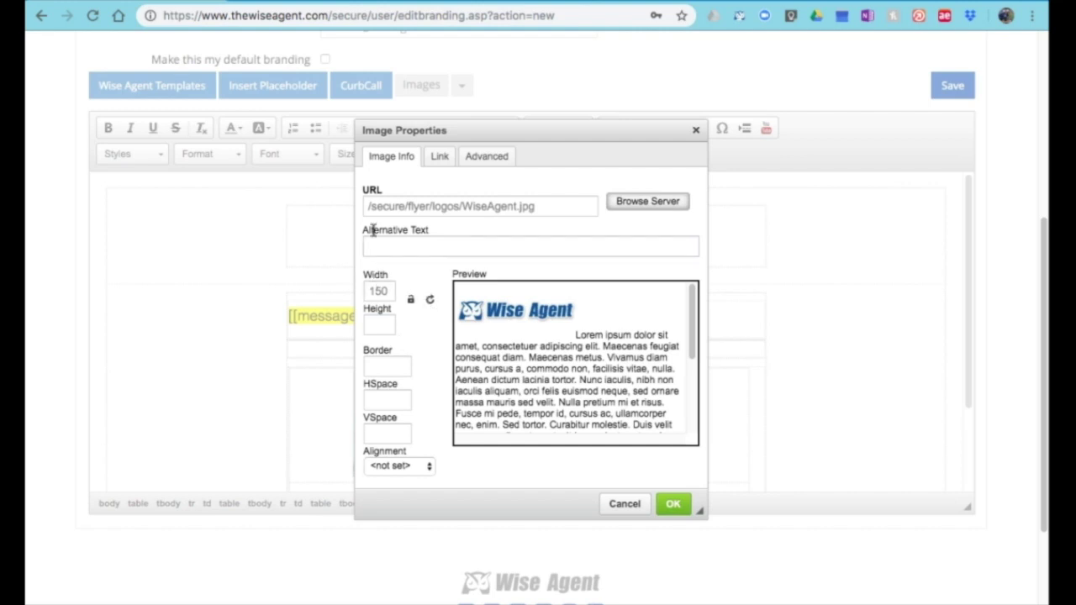
click(644, 206)
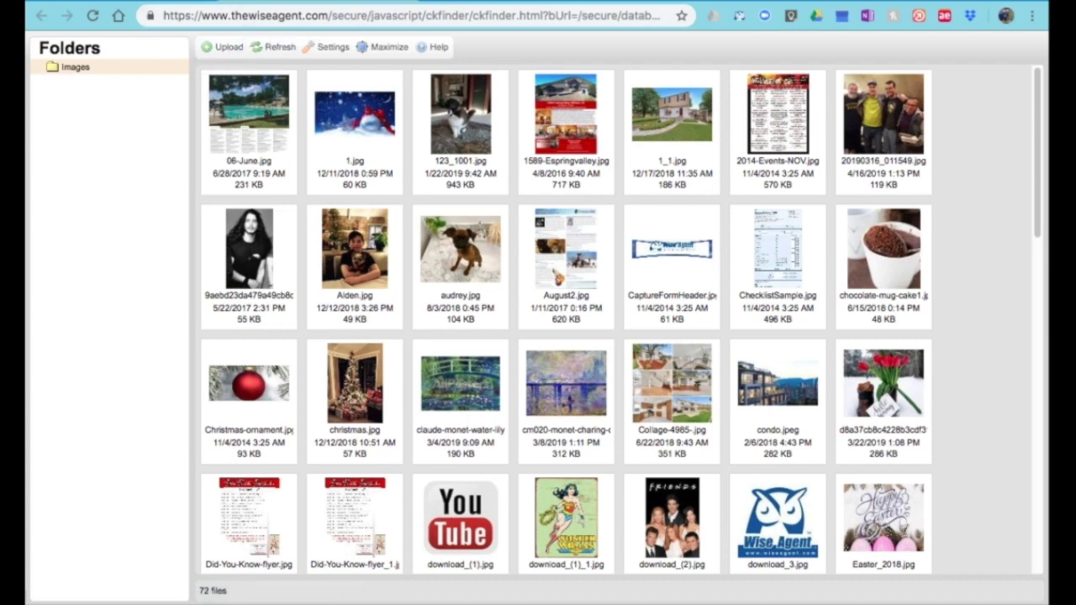
click(410, 2)
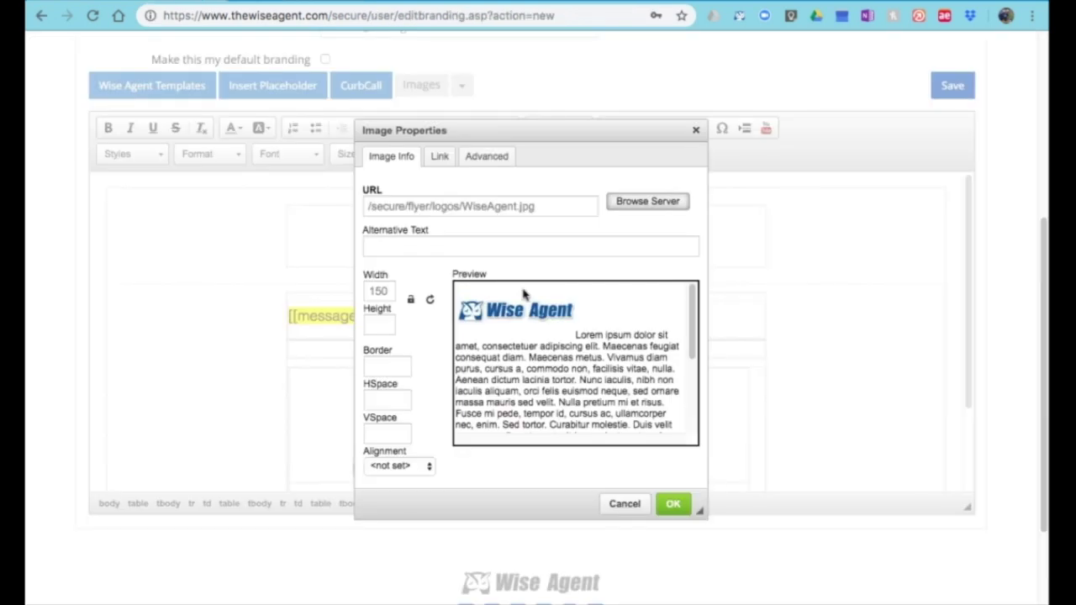
click(622, 504)
View the image properties of the agent photo in the signature and cancel without replacing it
drag(967, 257, 968, 339)
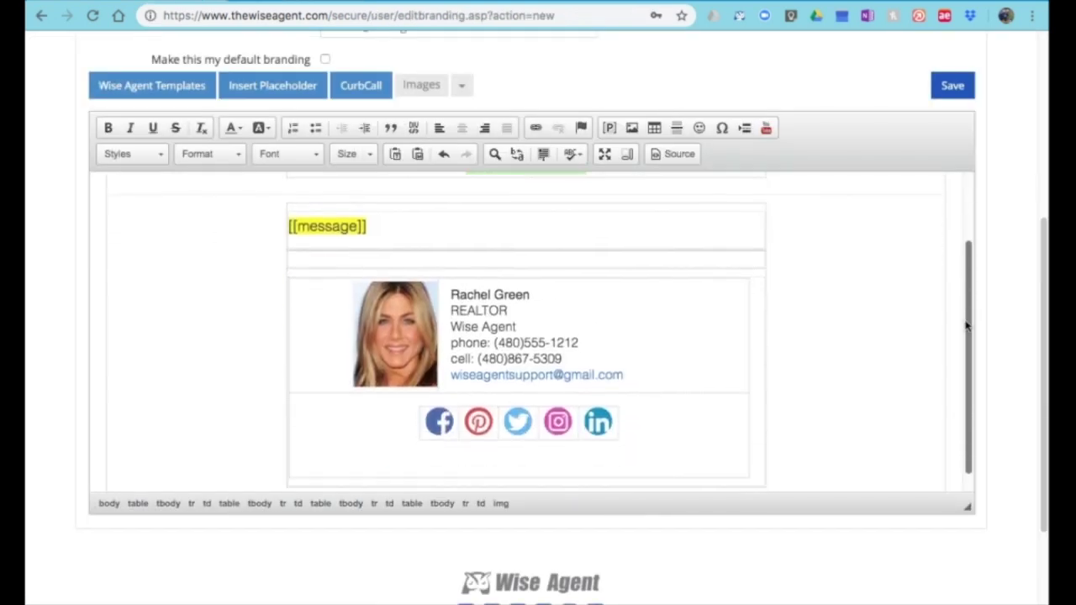
click(385, 329)
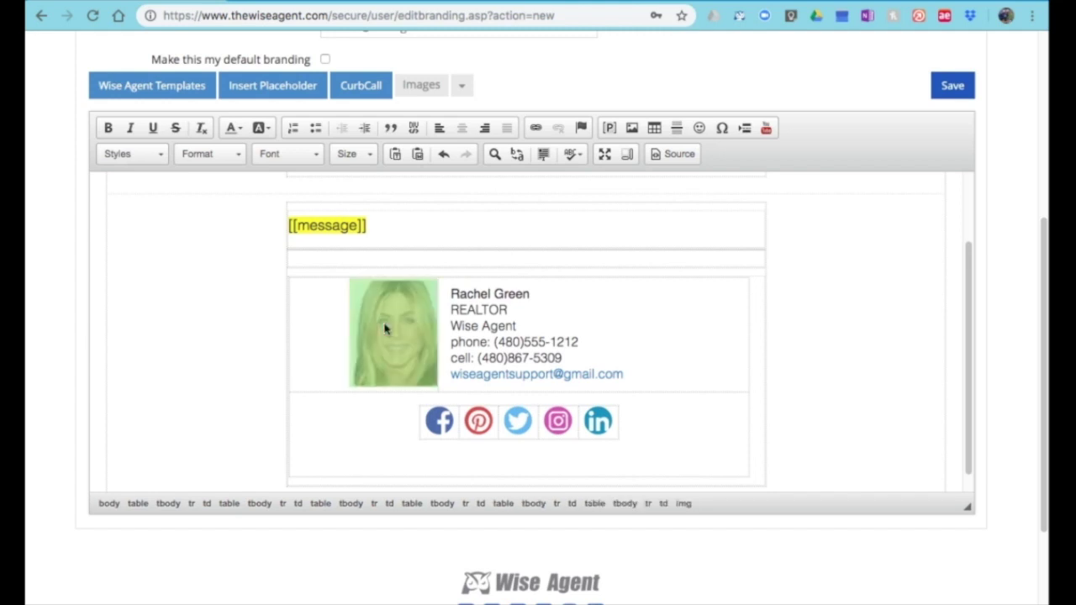
double_click(385, 329)
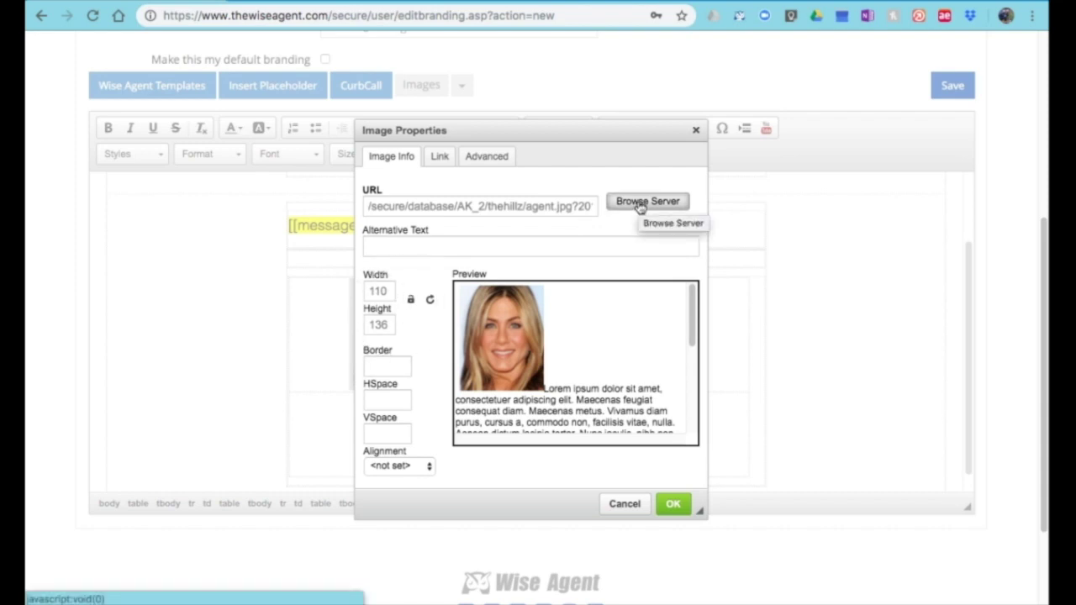
click(630, 505)
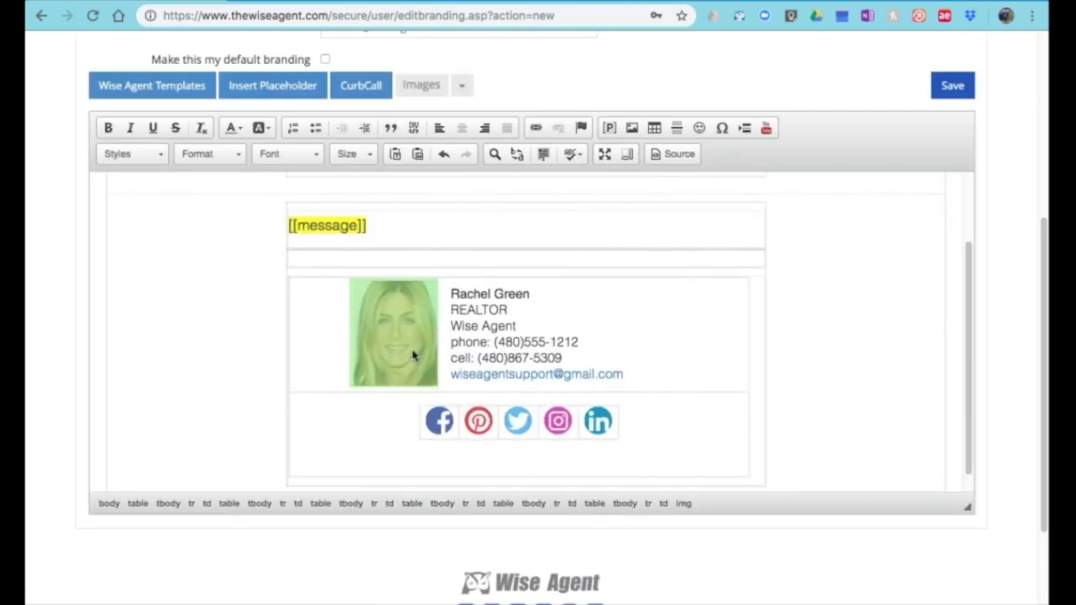
Replace the all-caps job title under the agent's name in the signature with "Realtor"
click(464, 313)
drag(450, 309, 547, 306)
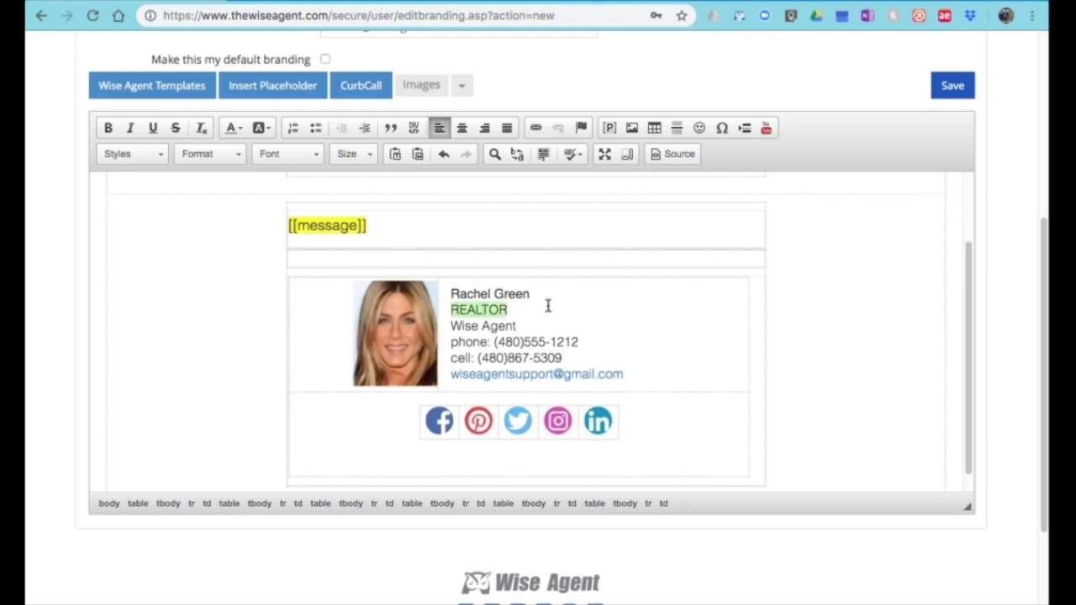
key(BackSpace)
text(Realtor)
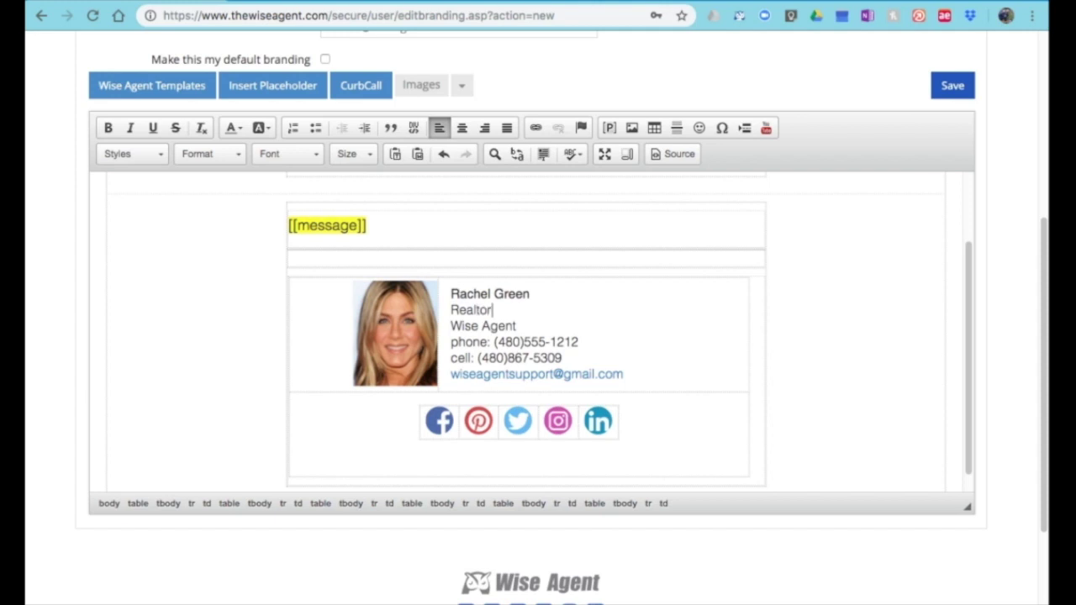
Insert a blank line above the Wise Agent company line and change the "cell" label to "mobile"
click(451, 325)
key(Return)
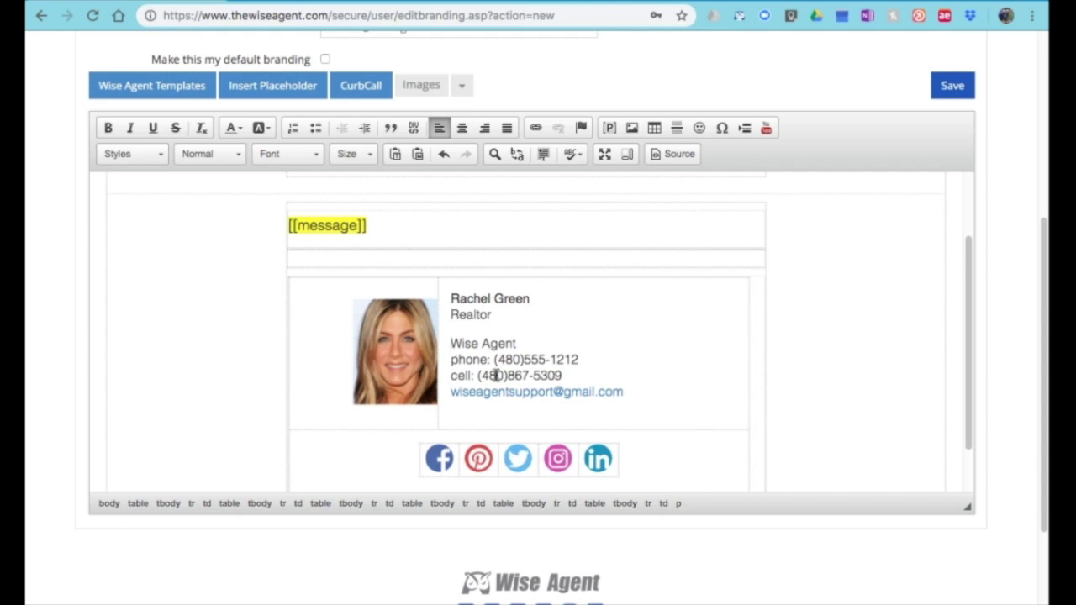
drag(451, 377, 468, 375)
text(mobile)
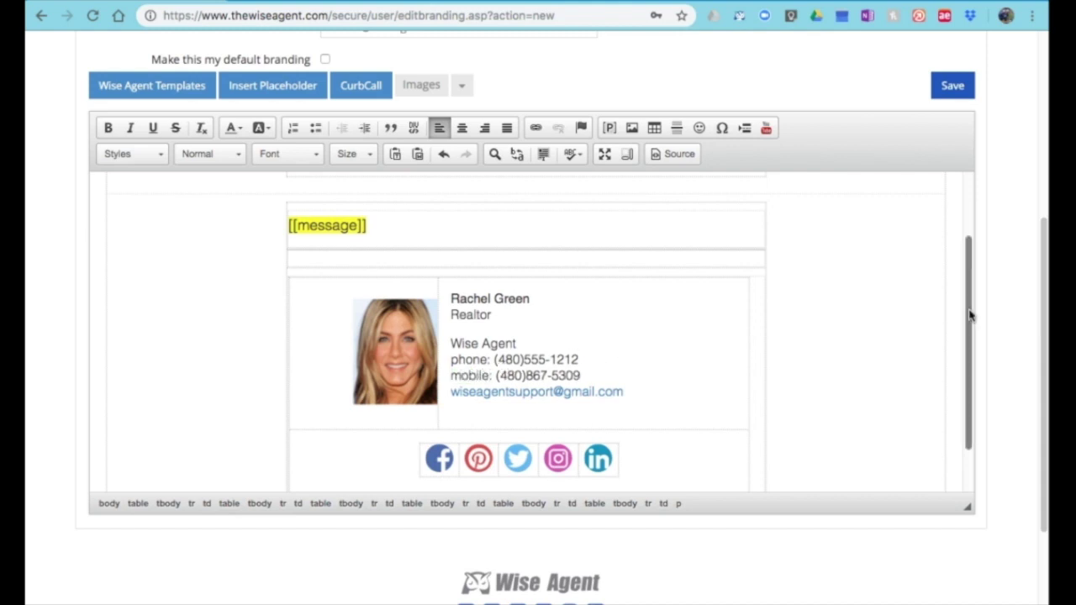
View the link settings of the Facebook icon below the signature and cancel without adding a URL
scroll(969, 328, down, 2)
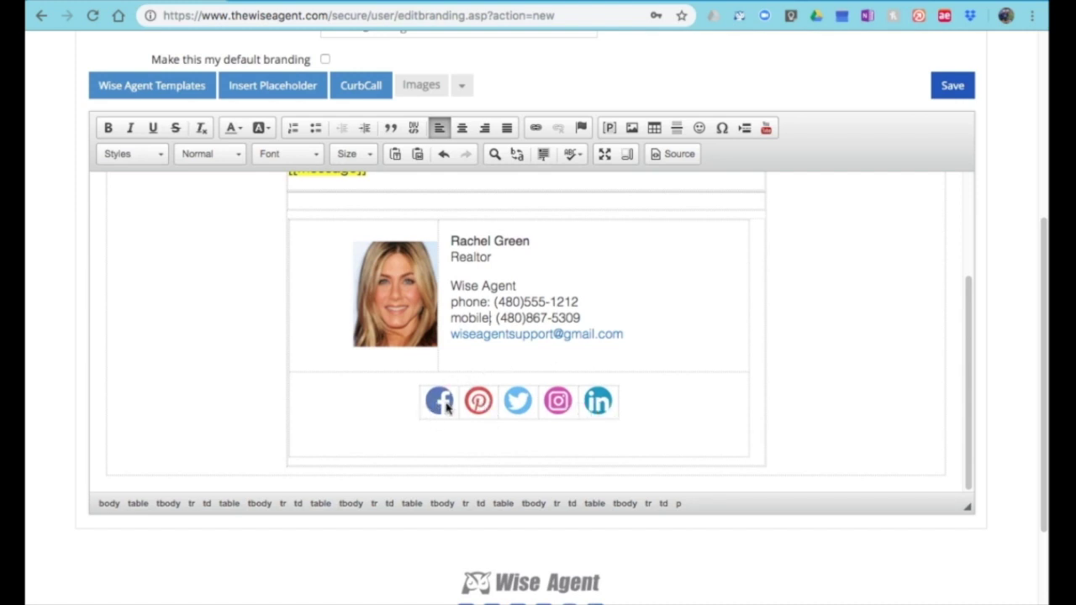
double_click(446, 404)
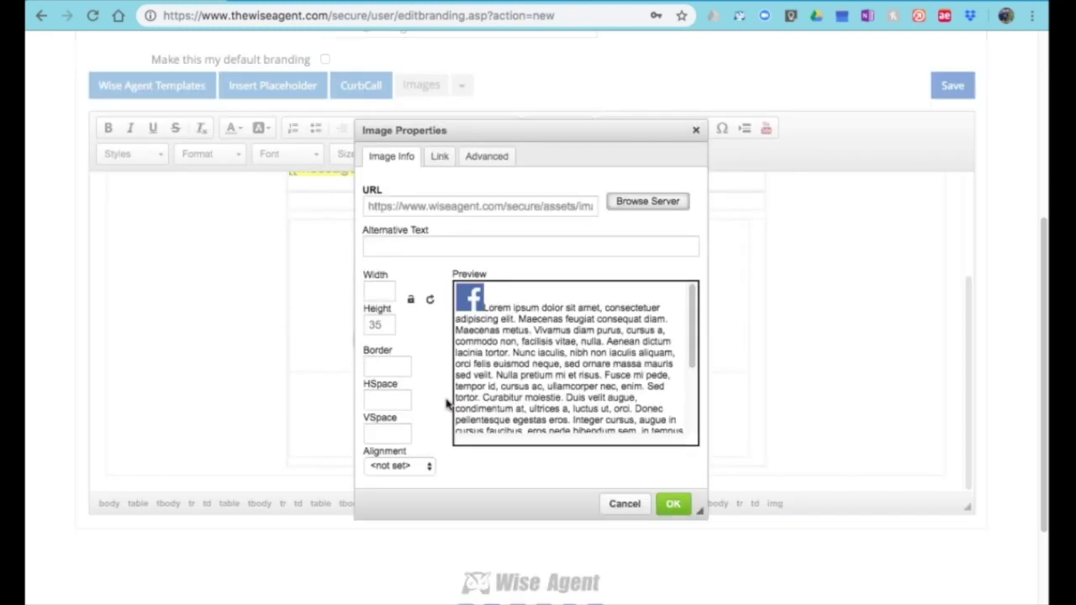
click(439, 160)
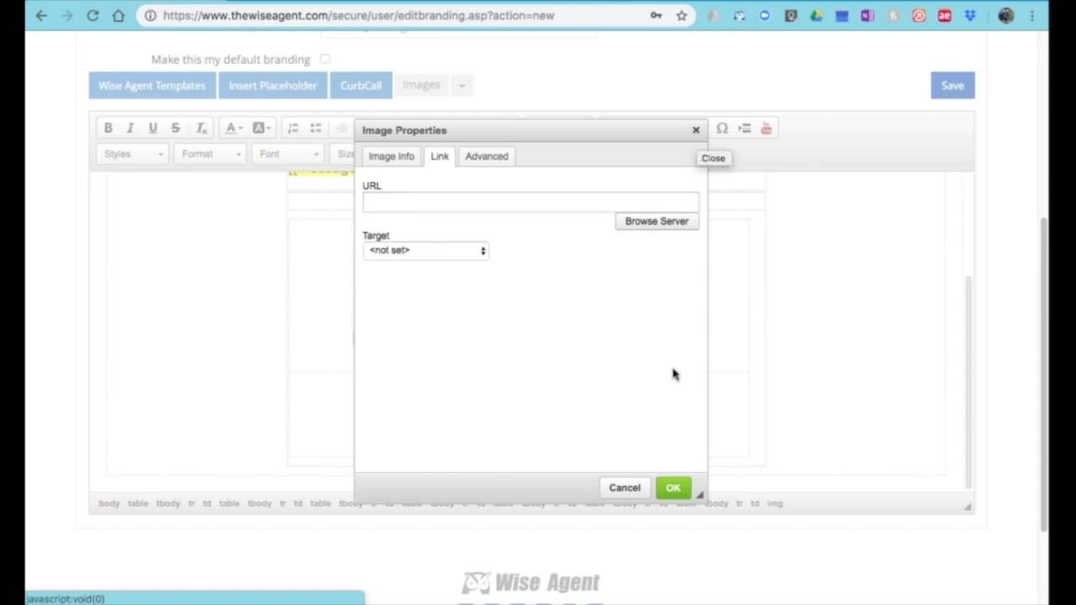
click(623, 488)
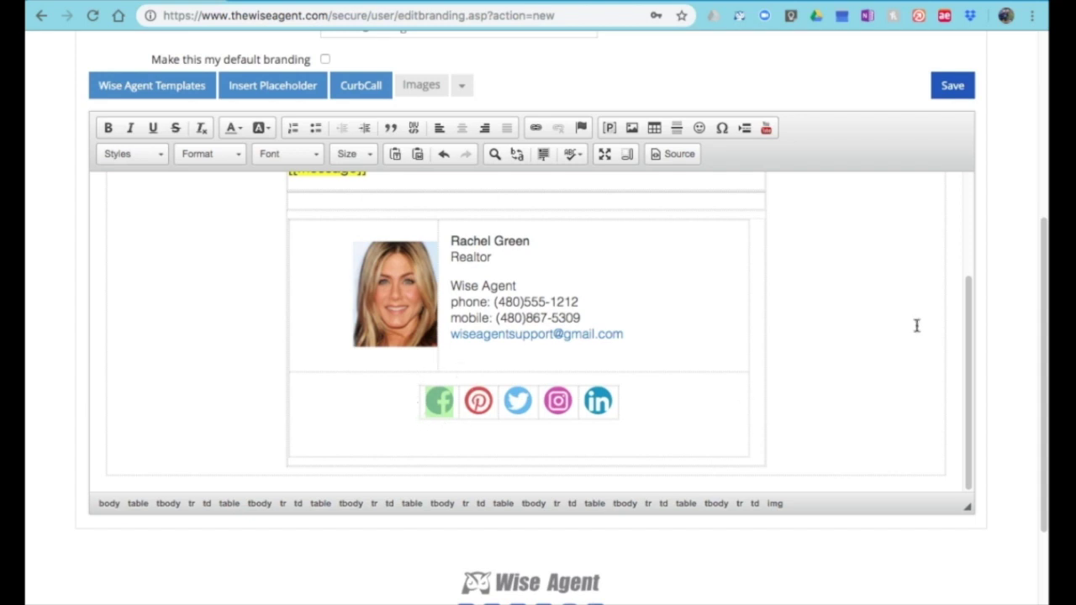
Save the new pH Branding template and review the saved branding page
drag(970, 343, 960, 240)
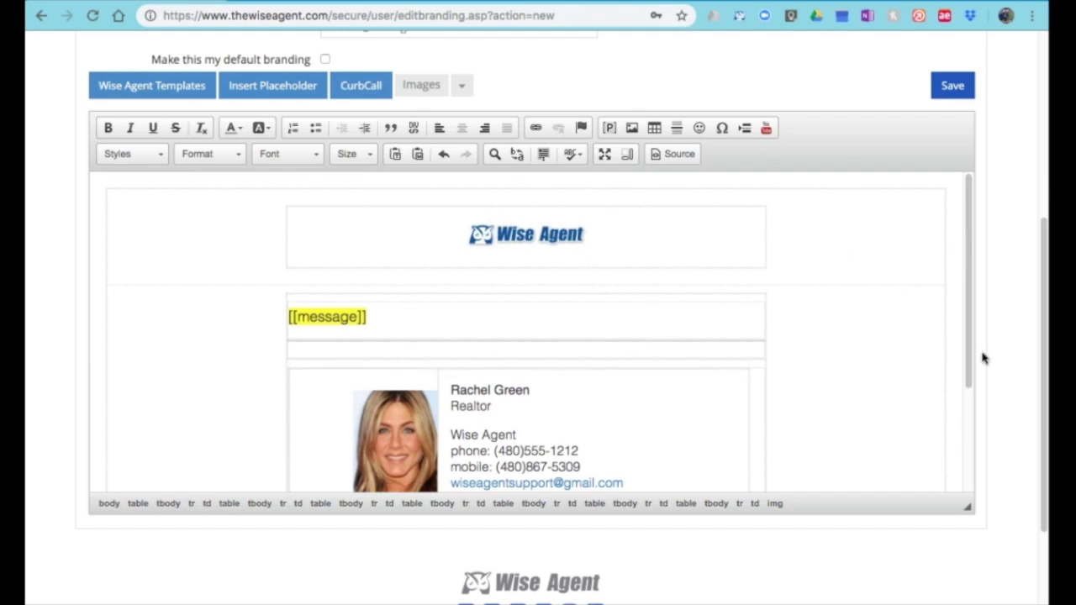
click(946, 94)
drag(1045, 228, 1047, 315)
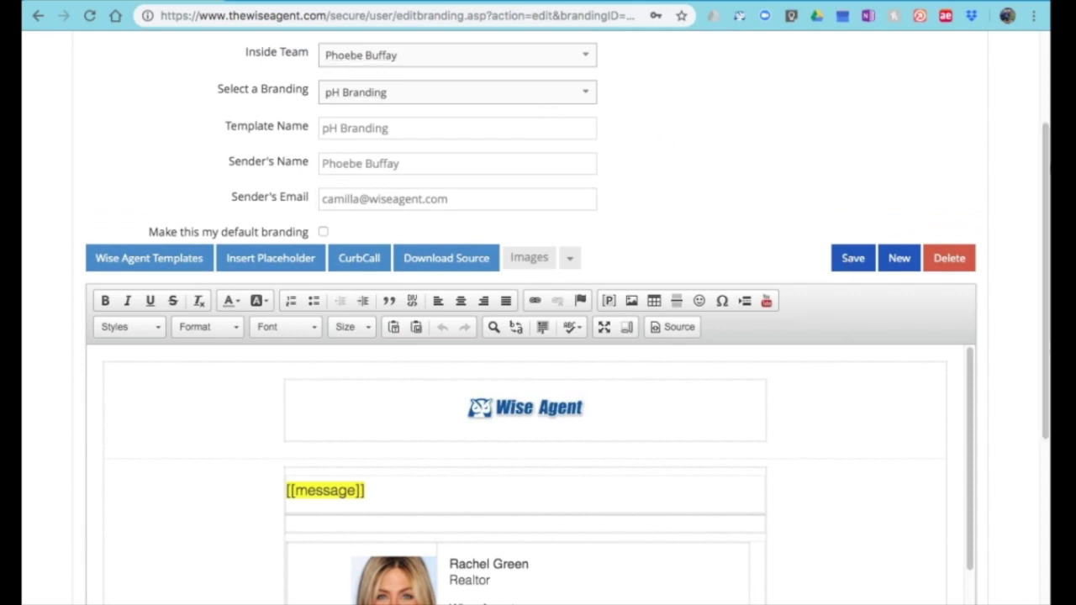
drag(1048, 174, 1048, 119)
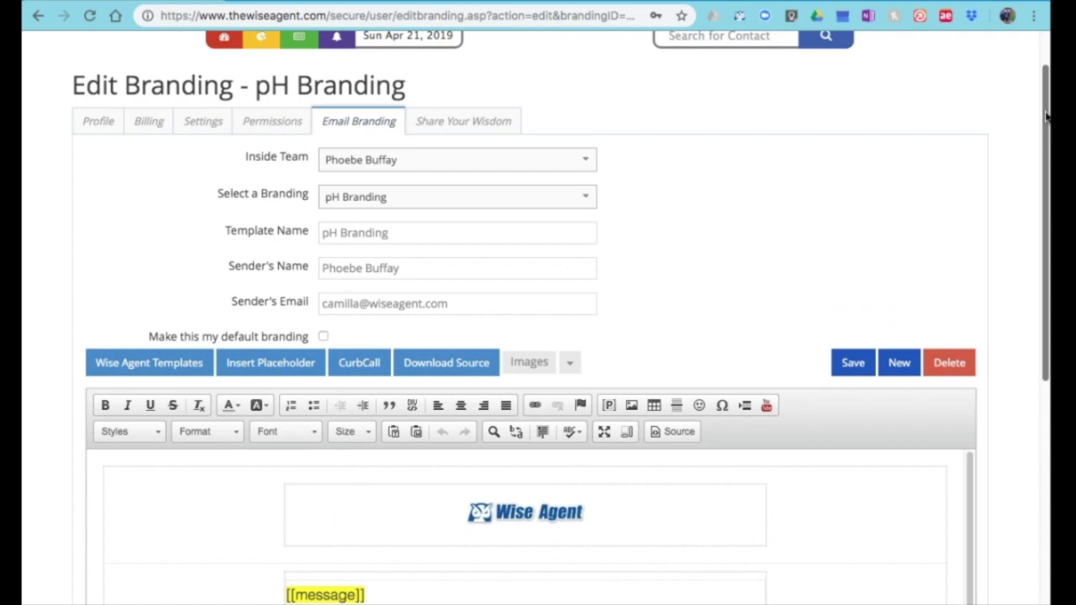
drag(1048, 221, 1048, 199)
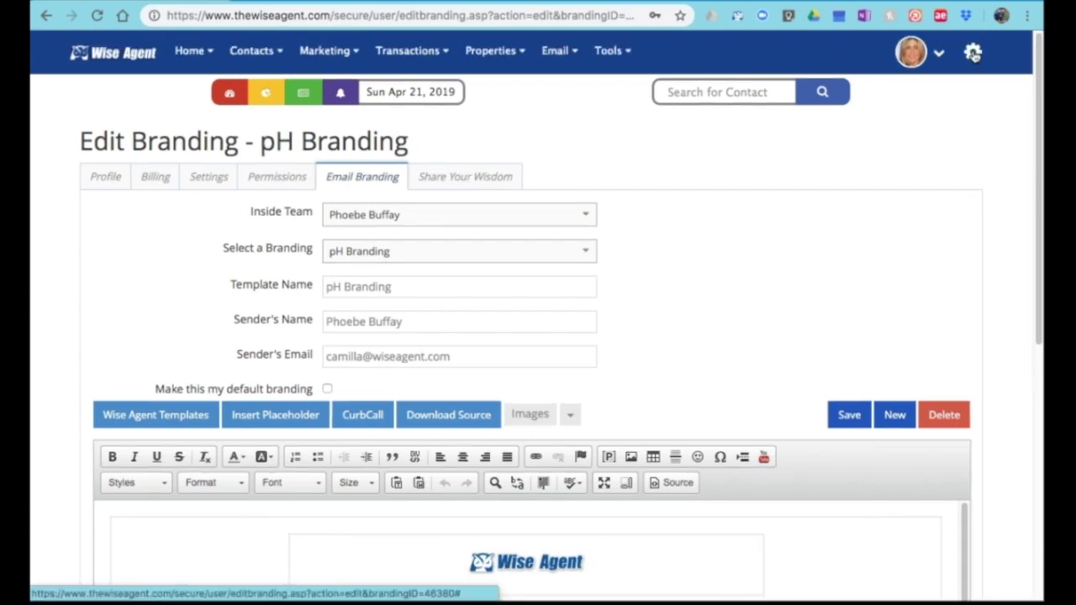
Open the Integrations page and look through the list of available integrations
click(974, 53)
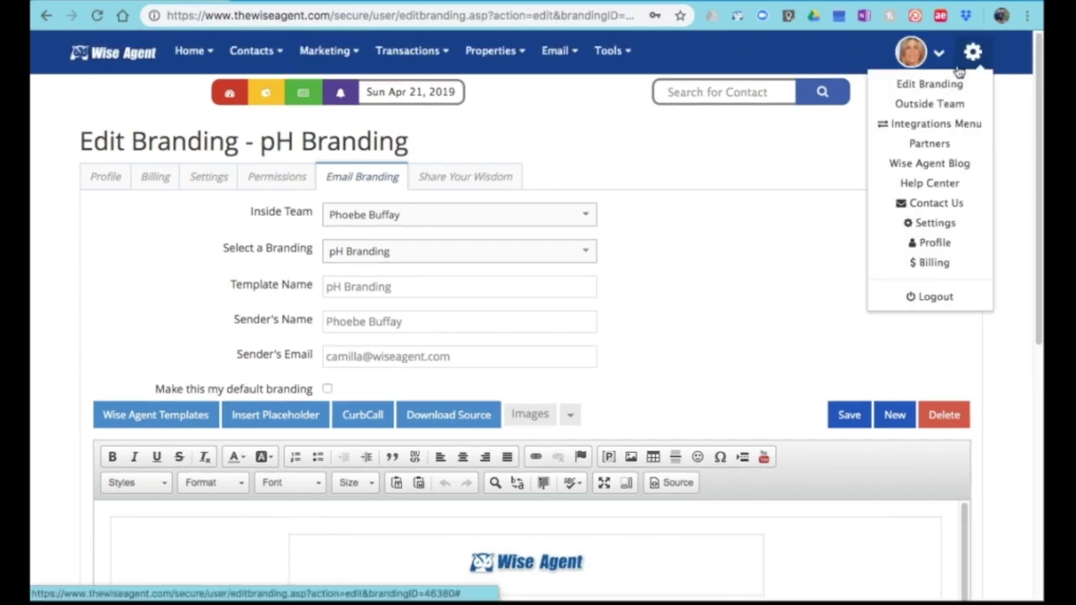
click(1014, 134)
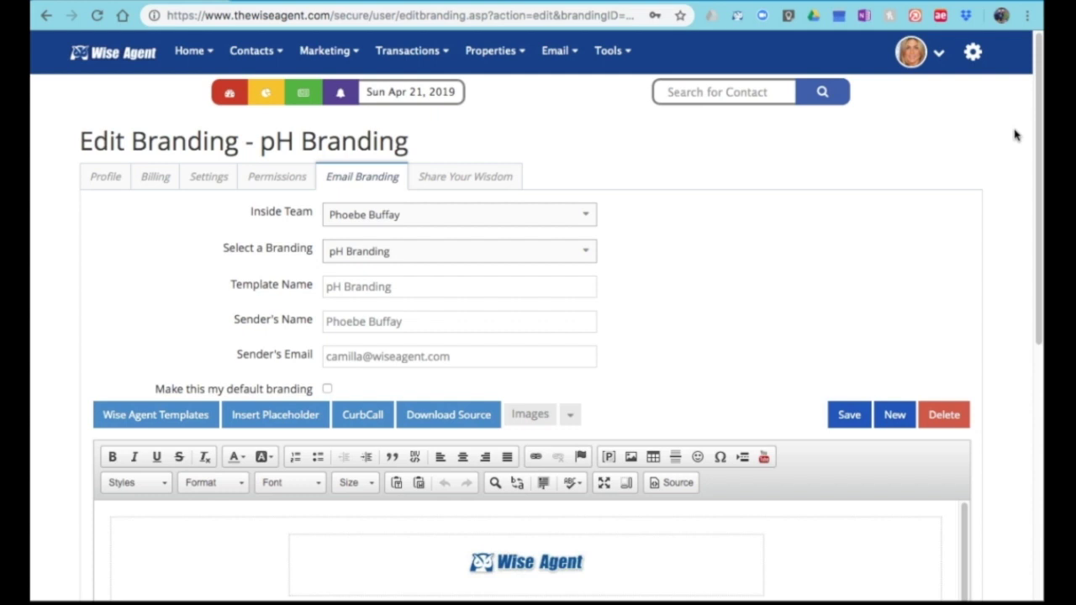
click(973, 60)
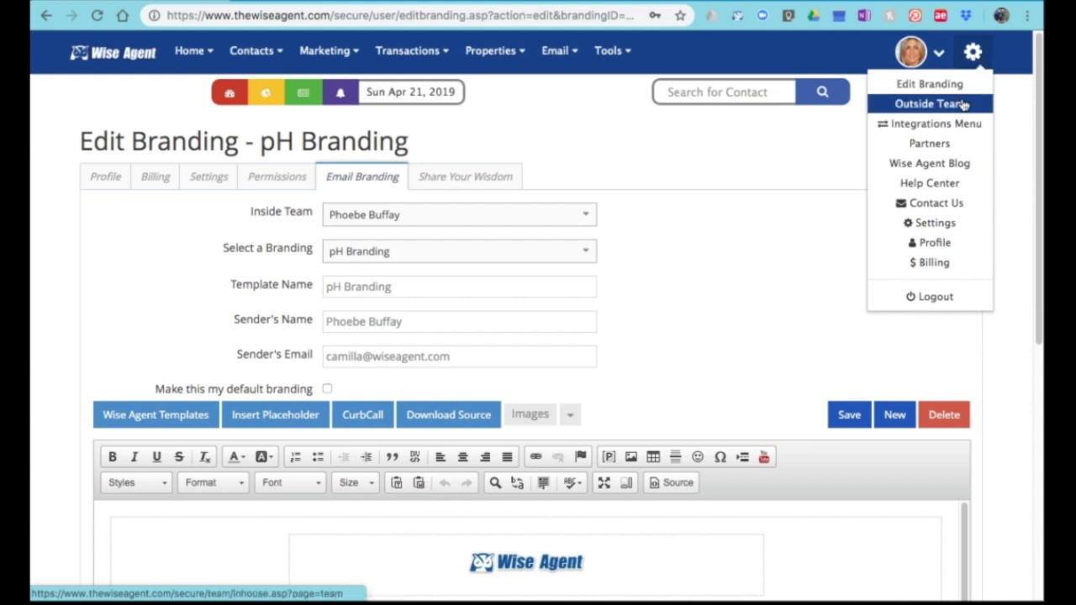
click(963, 125)
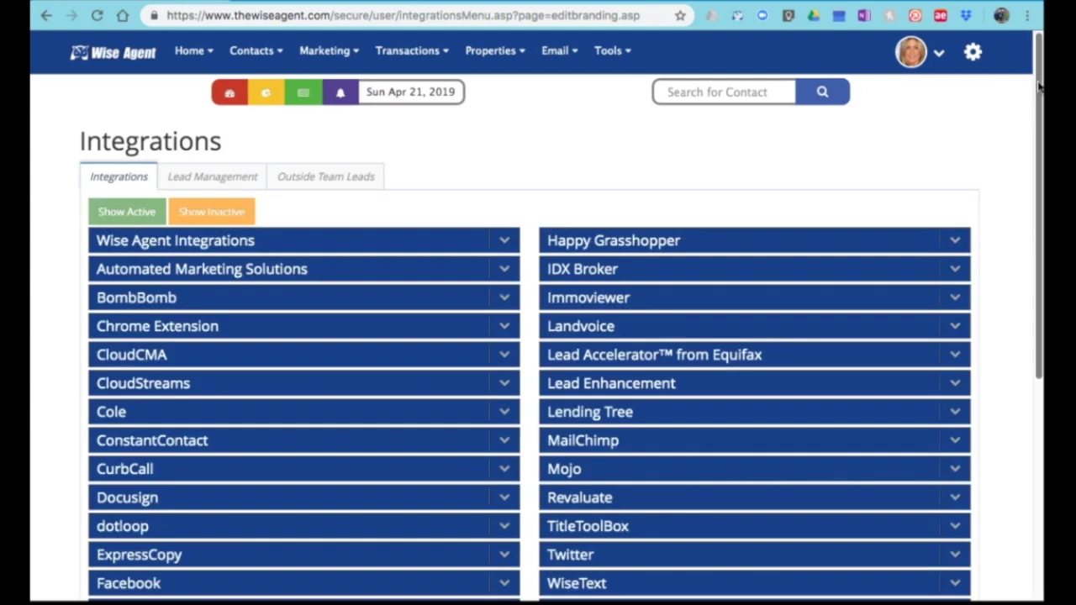
scroll(1038, 86, down, 4)
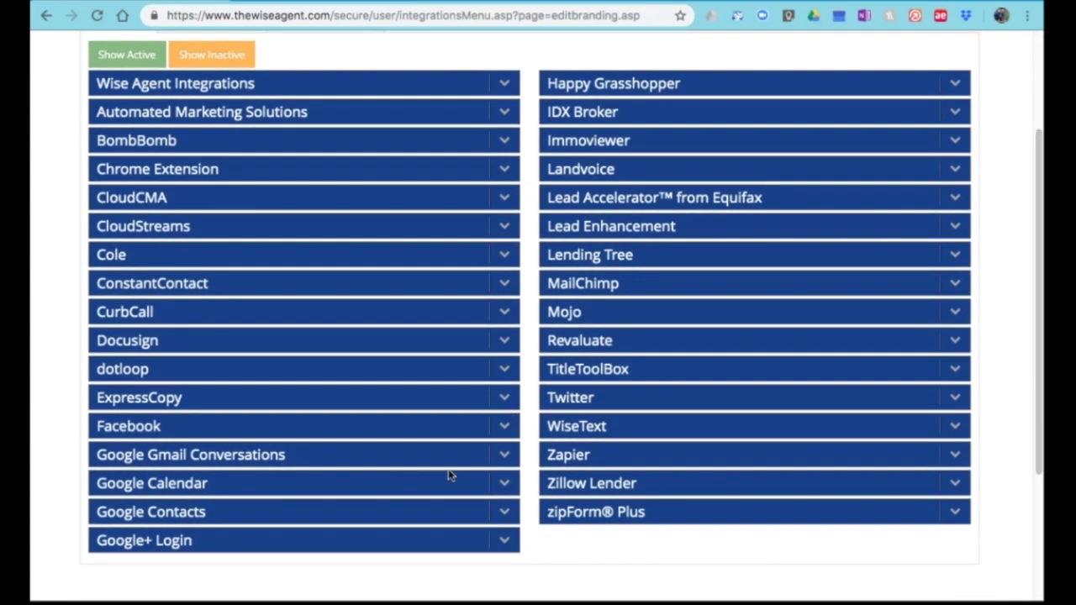
Expand the Google Contacts integration to view its connected account and collapse it again
click(505, 513)
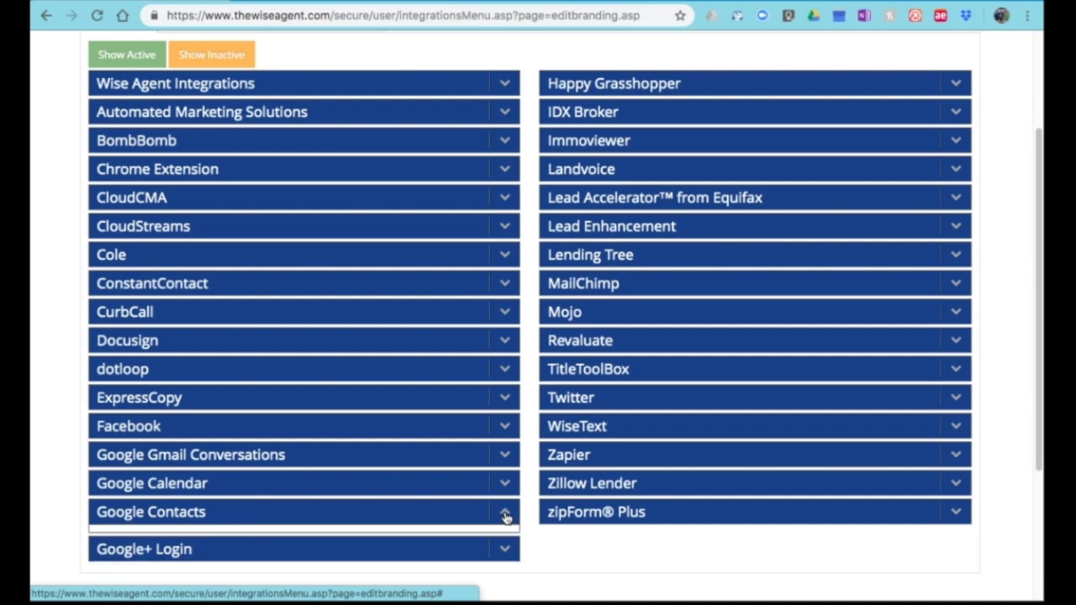
drag(1039, 293, 1040, 374)
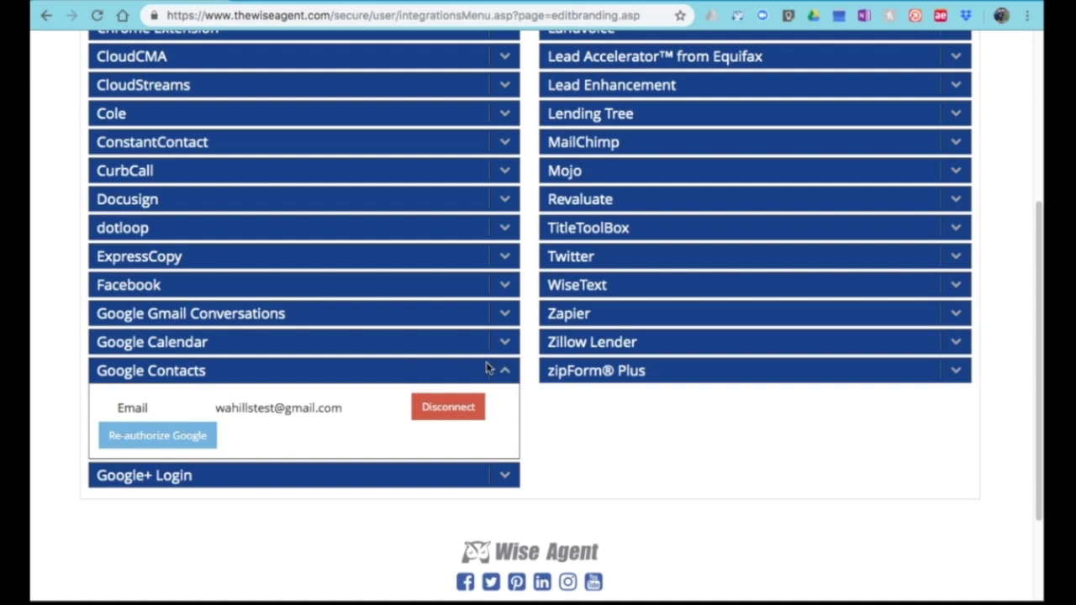
click(504, 373)
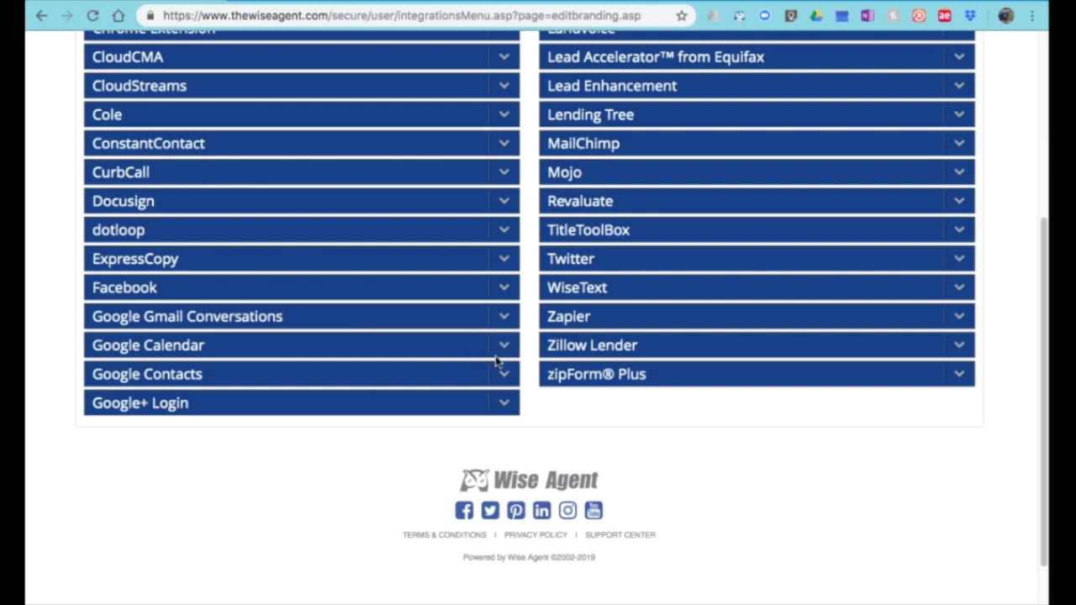
Open the Lead Management page and review the rules for leads and the lead capture email section
scroll(504, 304, up, 4)
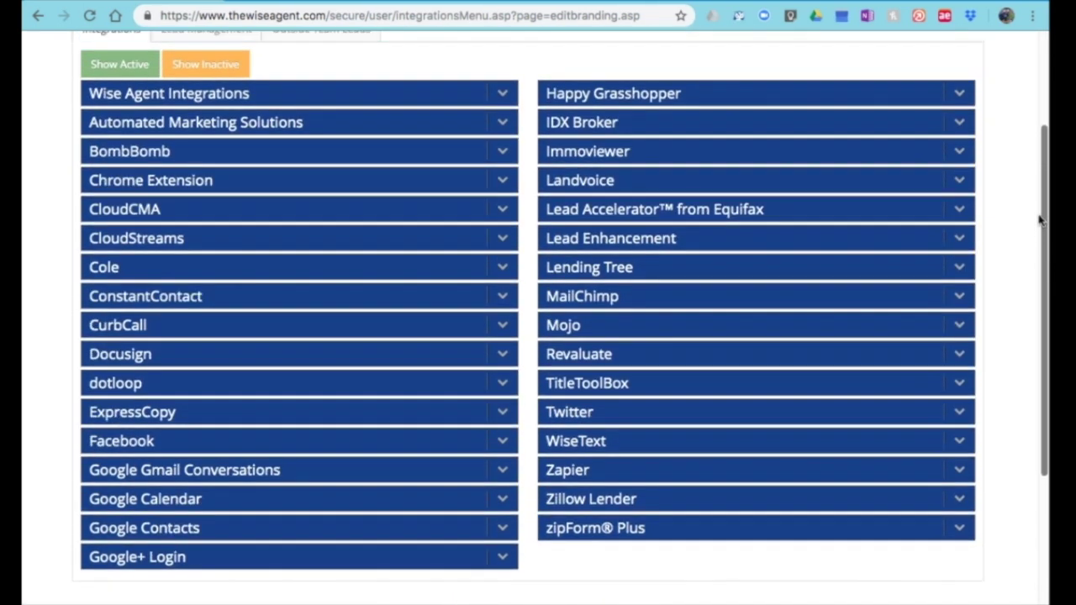
drag(1040, 221, 1040, 190)
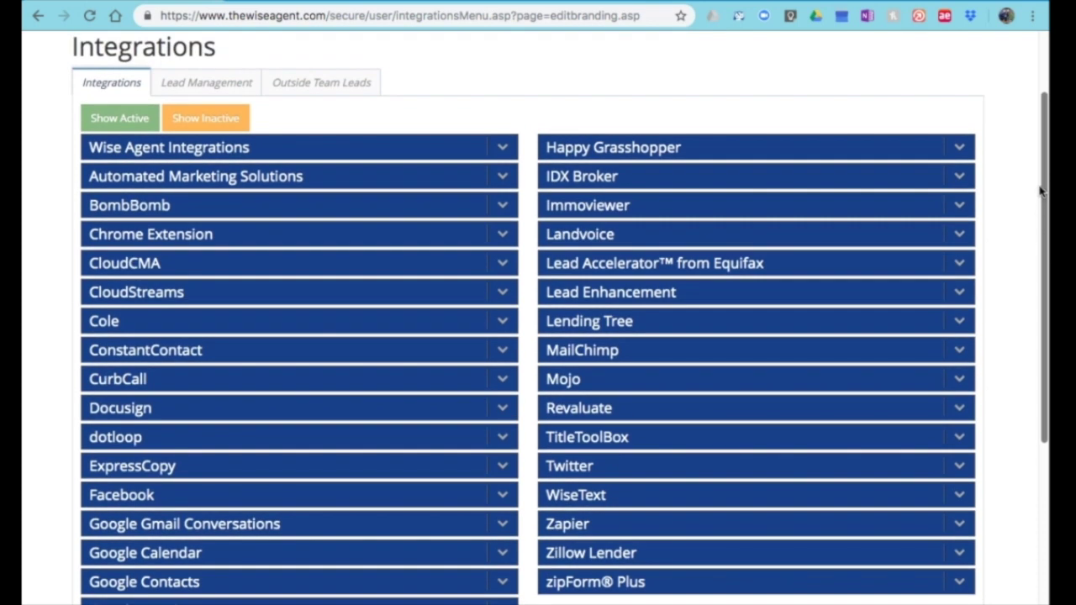
click(207, 84)
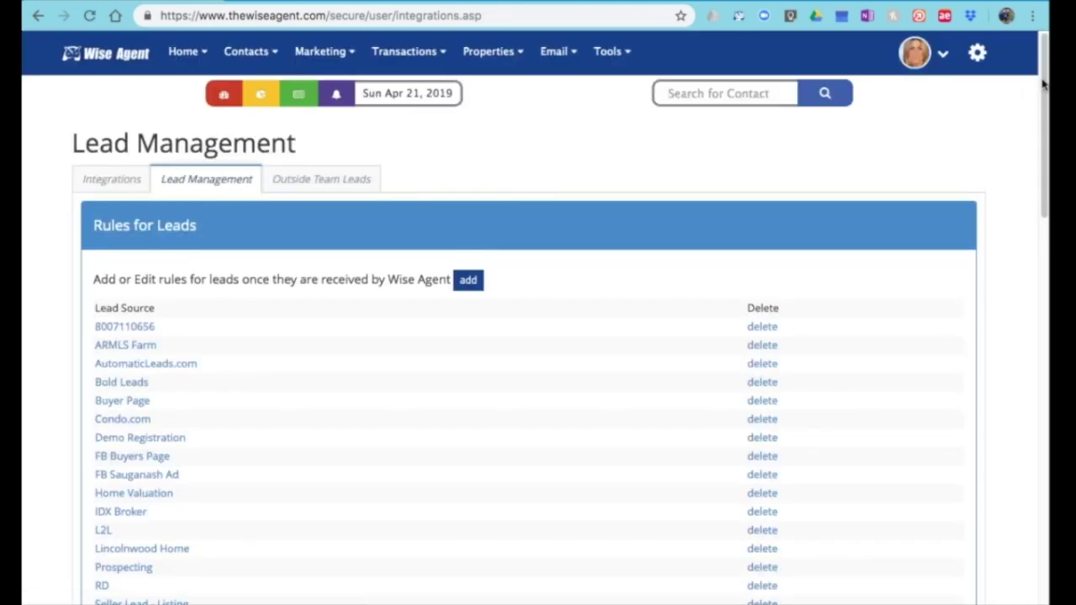
drag(1043, 84, 1041, 243)
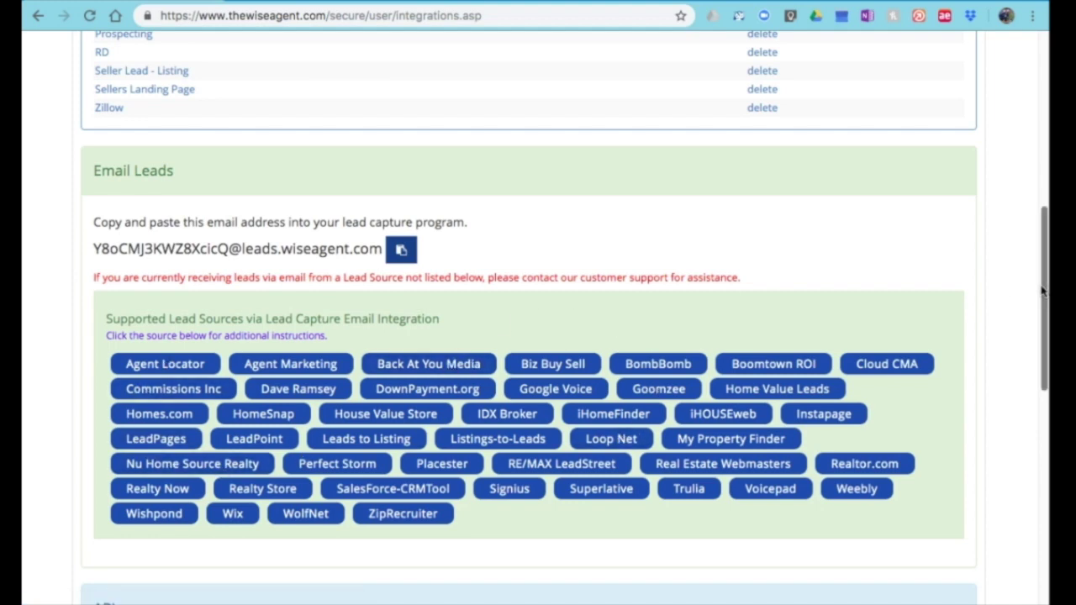
View the email parsing setup instructions for Realtor.com and return to the Lead Management page
drag(1042, 290, 1044, 318)
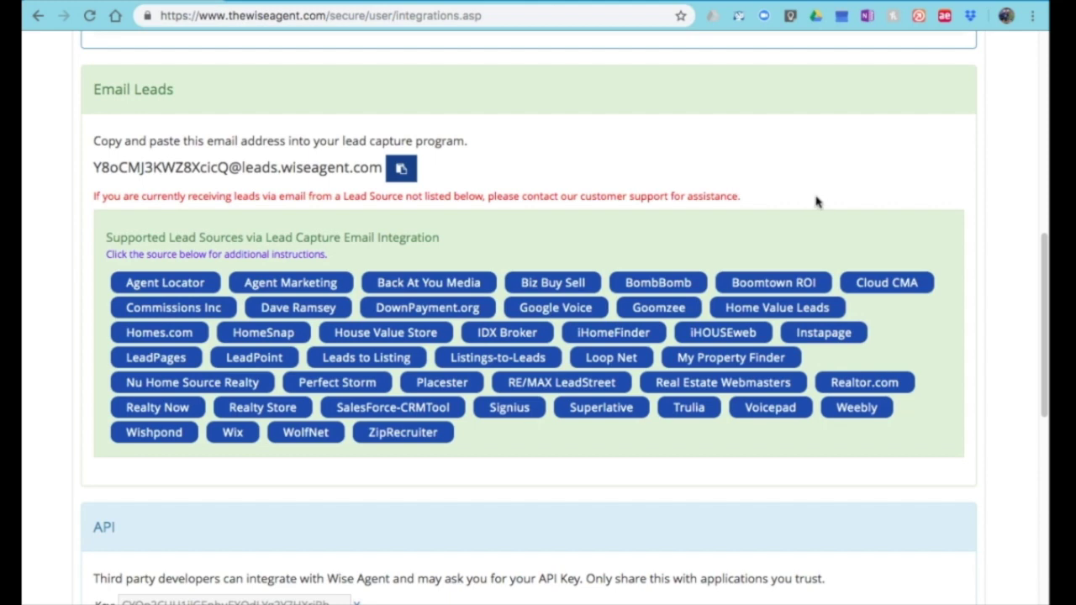
click(857, 391)
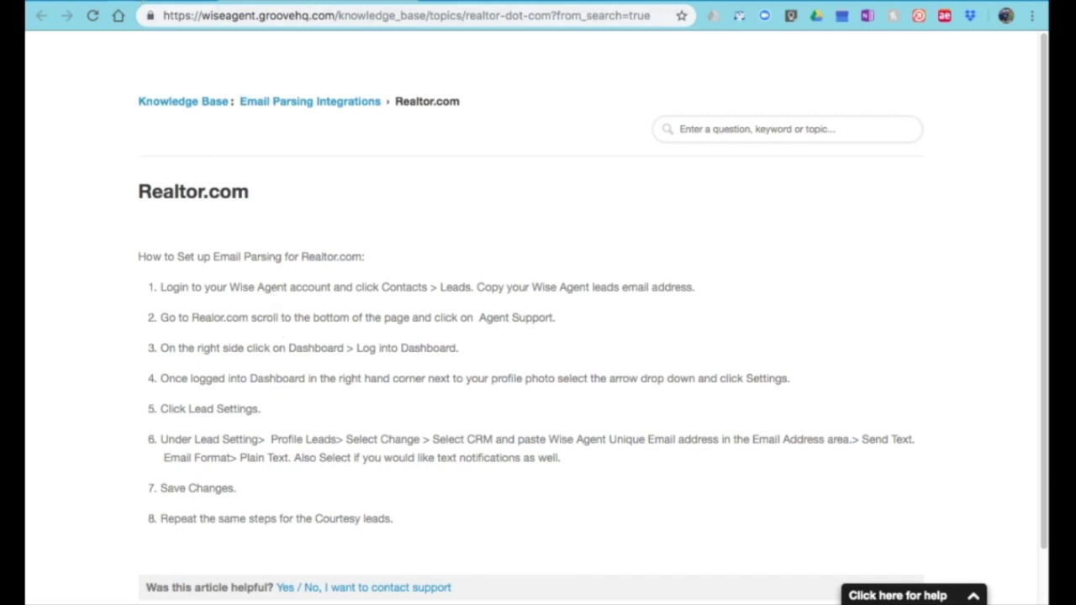
click(186, 1)
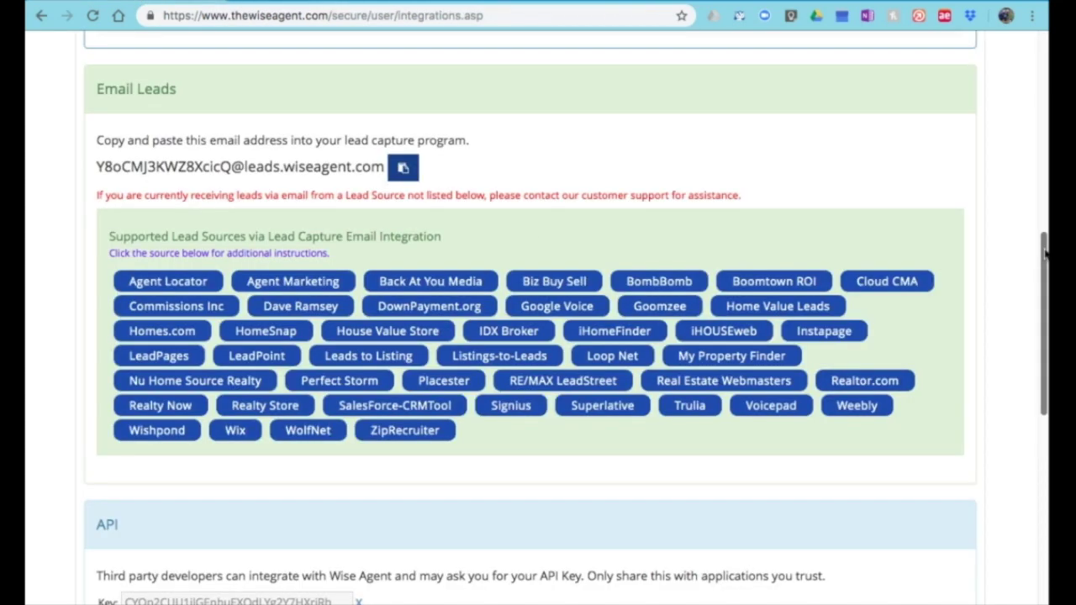
Examine the API keys and the supported lead sources in the API integration section
drag(1045, 253, 1044, 379)
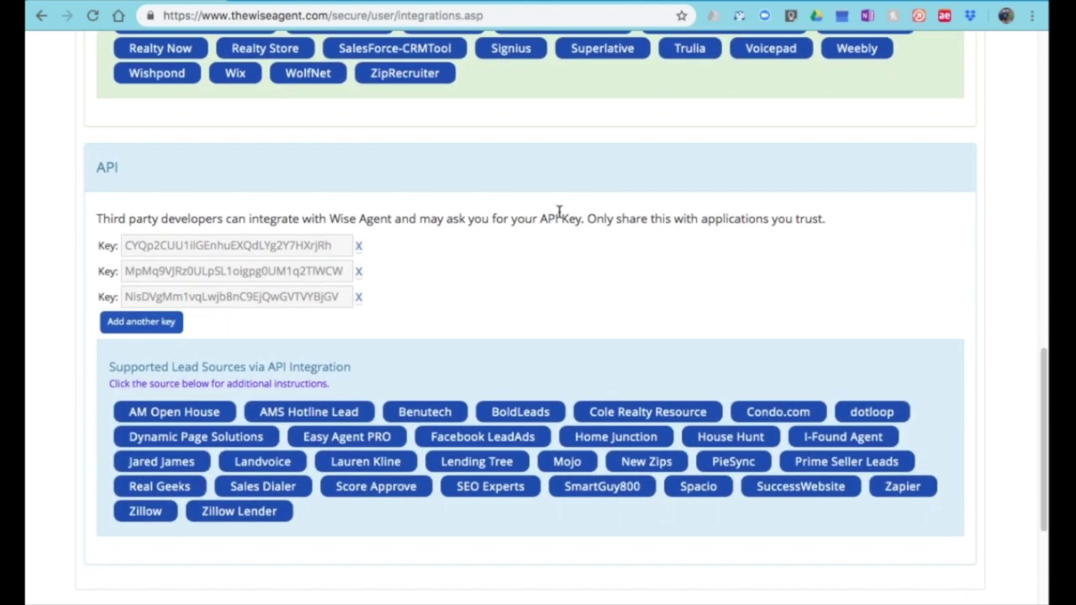
scroll(136, 387, up, 1)
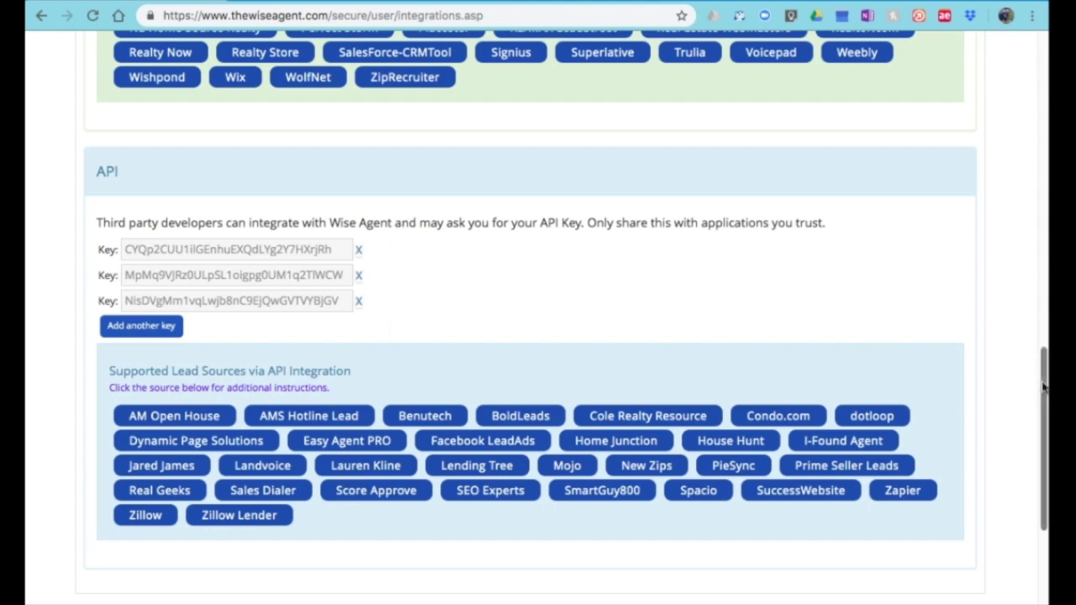
drag(1042, 387, 1043, 421)
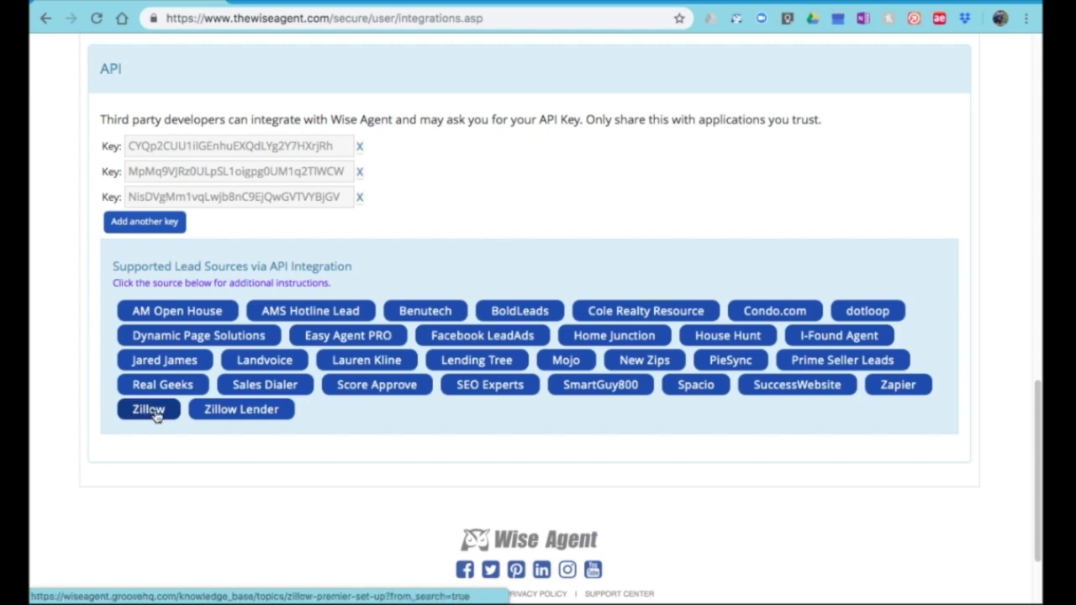
Start a new lead rule with 123 Main St as the lead source and view the available drip programs without choosing one
drag(1039, 458, 1046, 167)
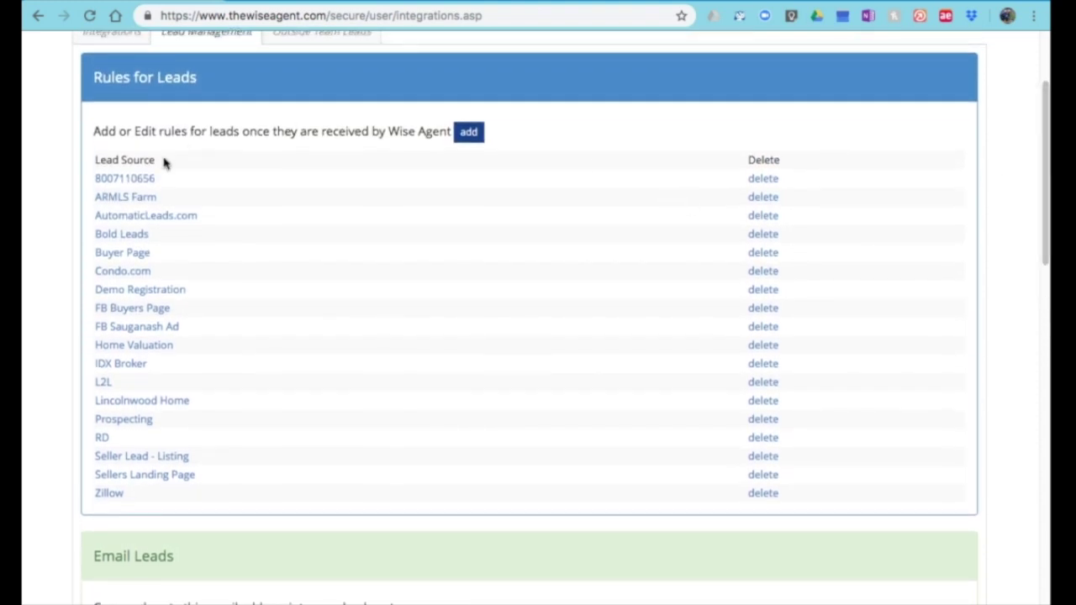
click(469, 134)
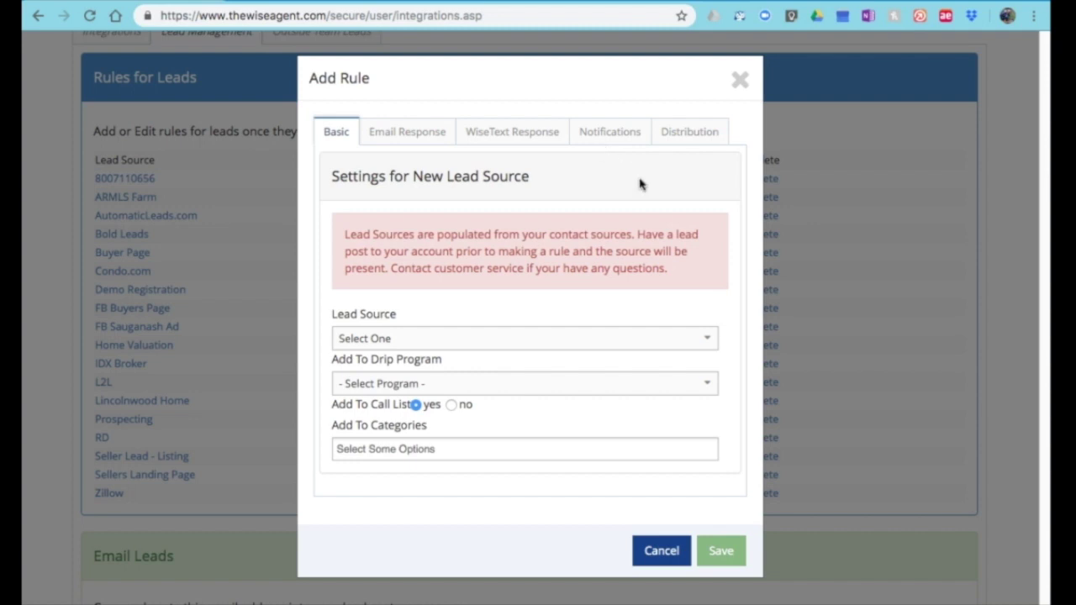
click(672, 338)
mouse_move(707, 403)
mouse_down()
mouse_move(707, 526)
mouse_move(703, 396)
mouse_up()
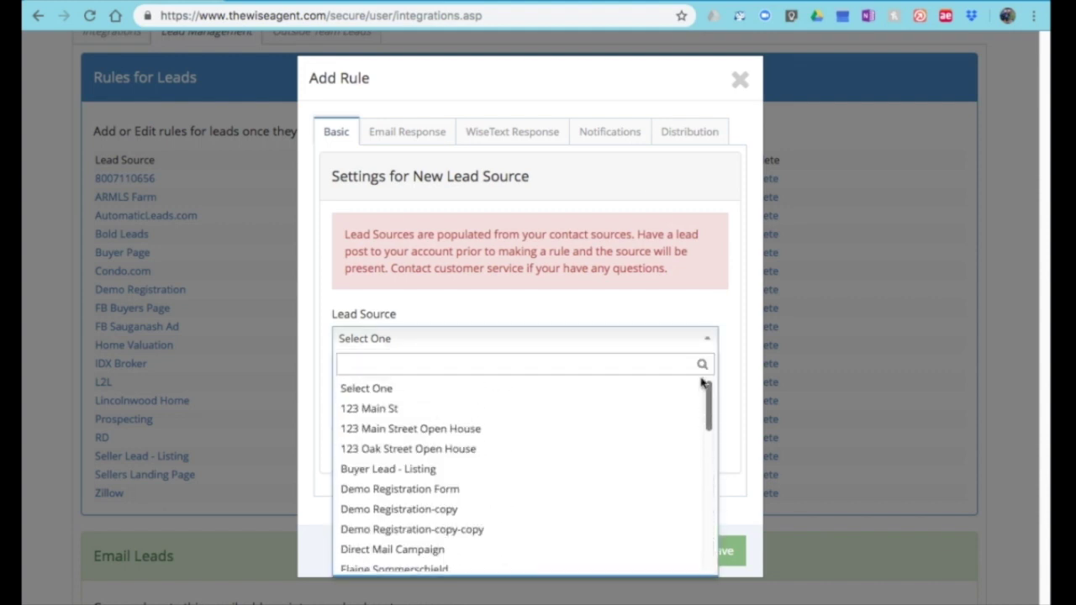
click(580, 313)
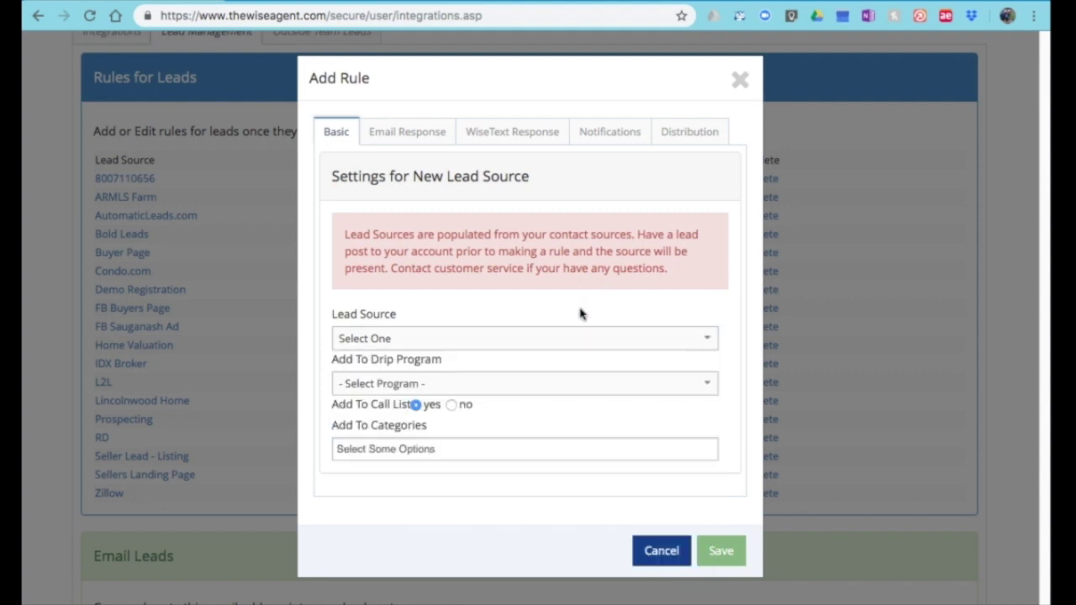
click(408, 343)
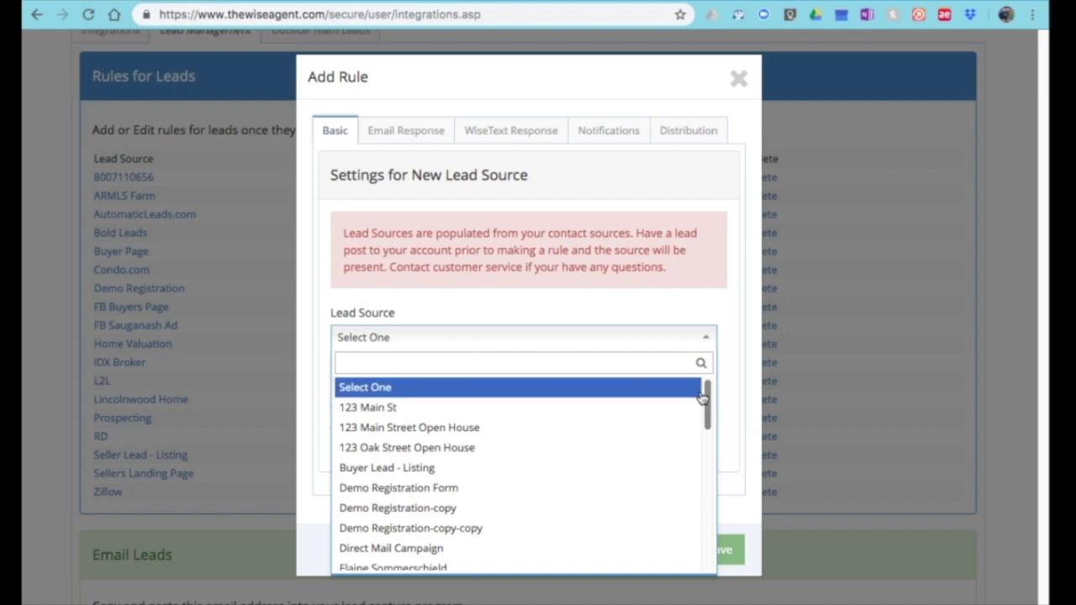
click(369, 412)
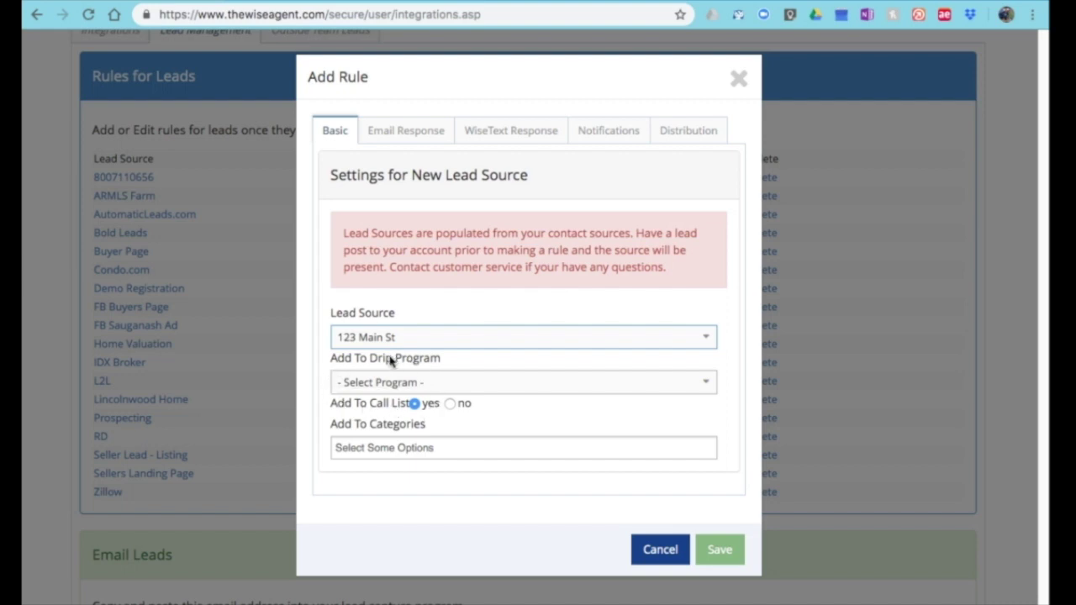
click(523, 387)
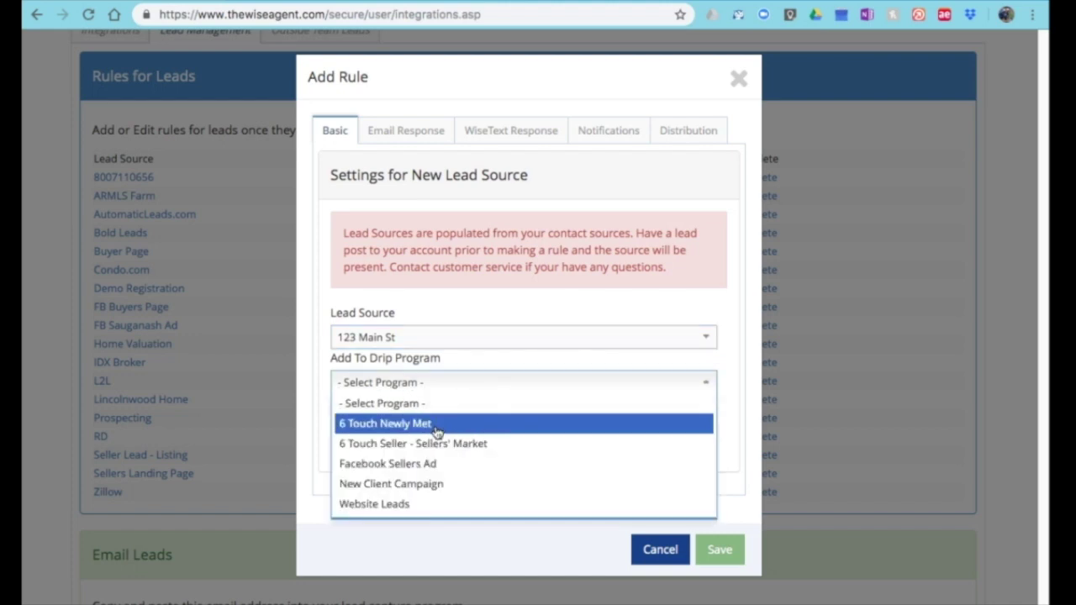
click(491, 362)
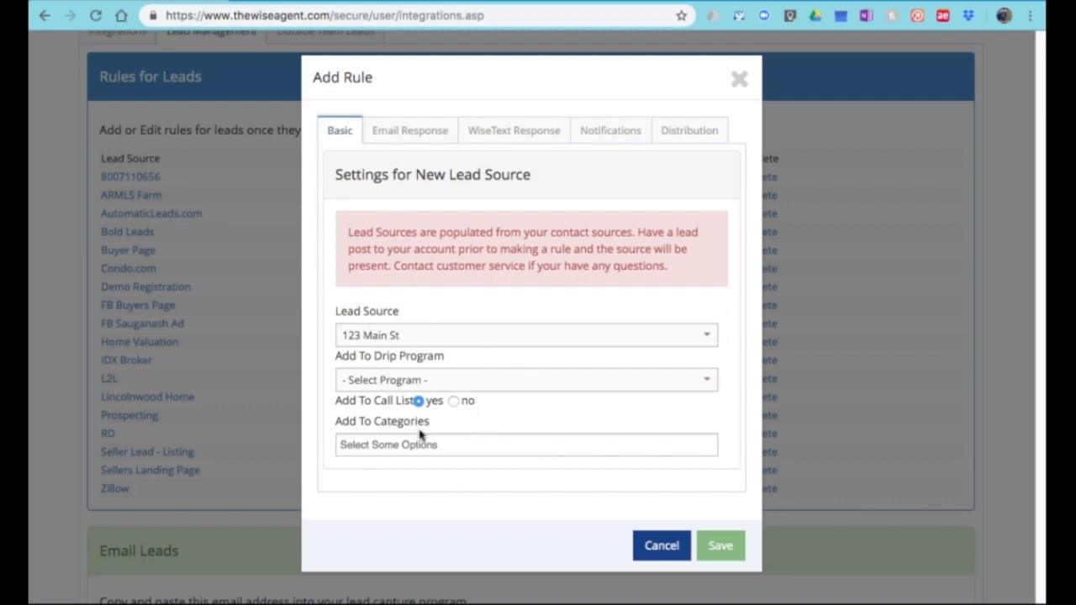
Set the rule's email auto response to use pH Branding and enter "Hello" as the subject
click(422, 135)
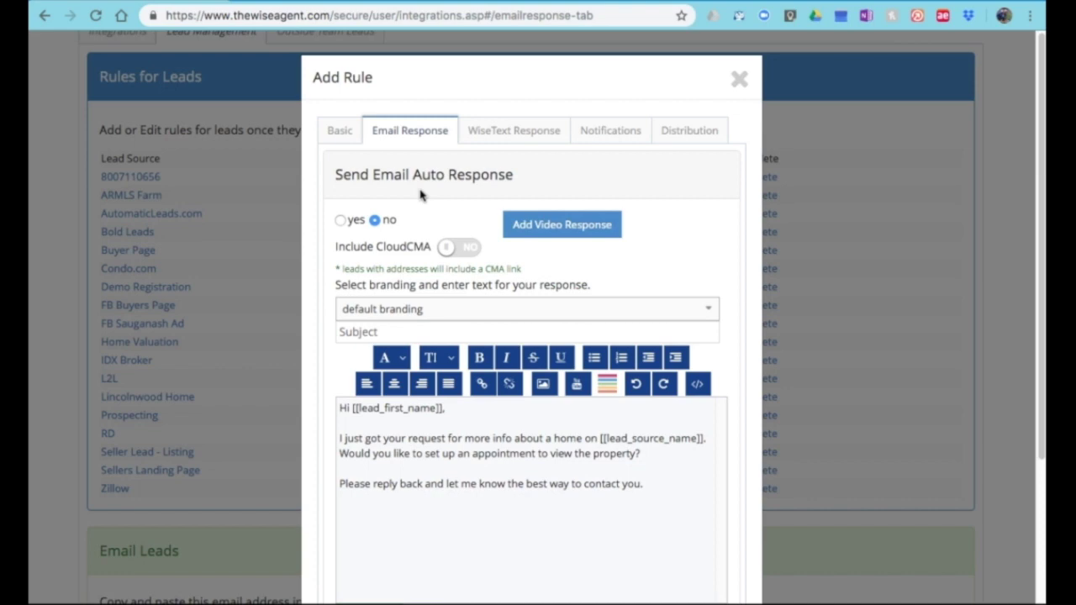
click(440, 317)
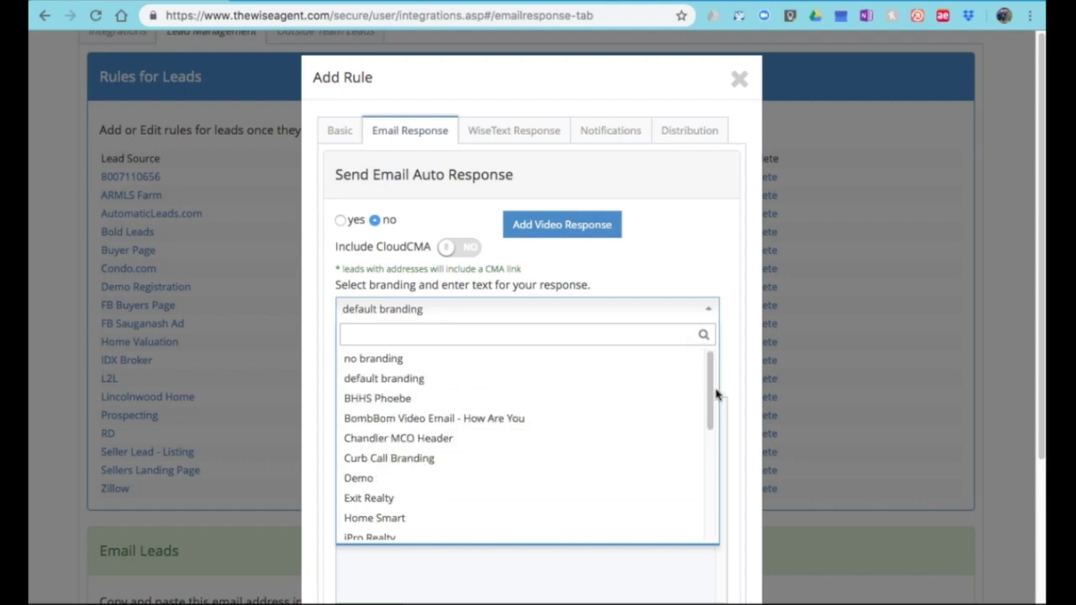
drag(708, 393, 710, 473)
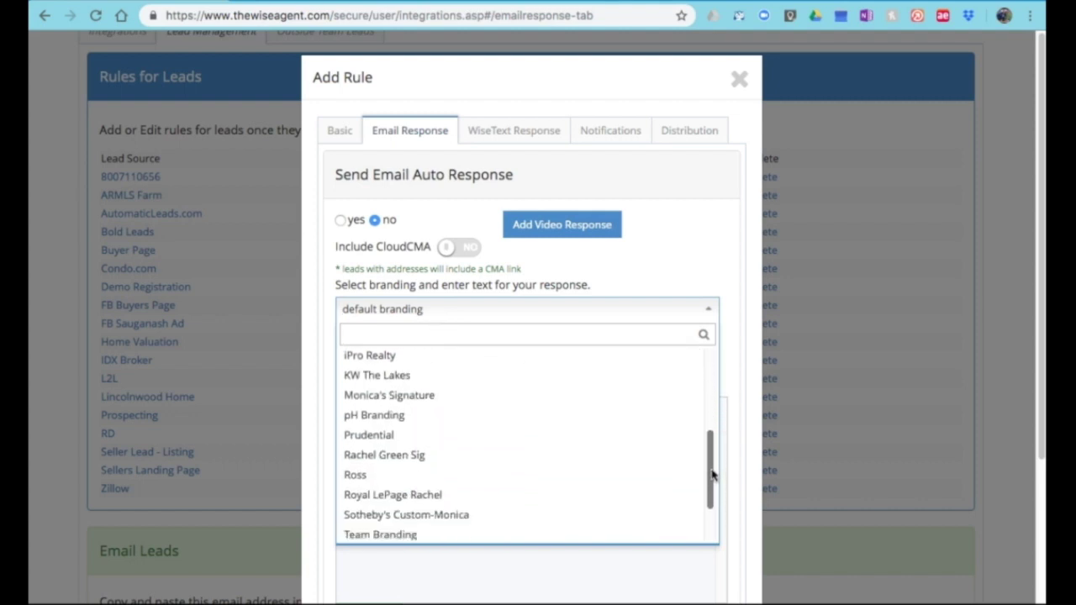
click(388, 417)
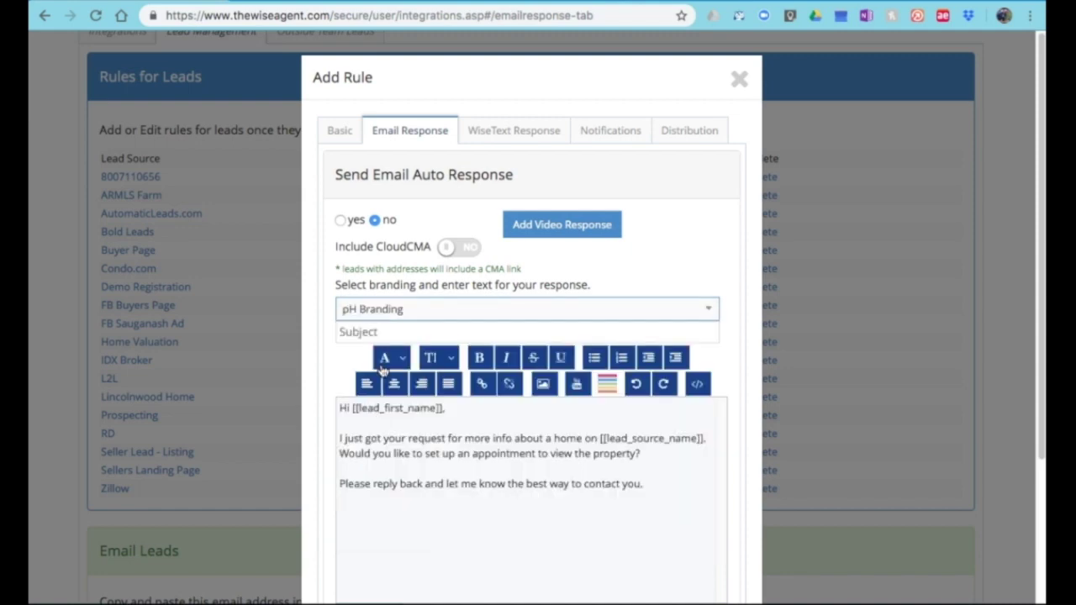
click(382, 334)
text(Hello)
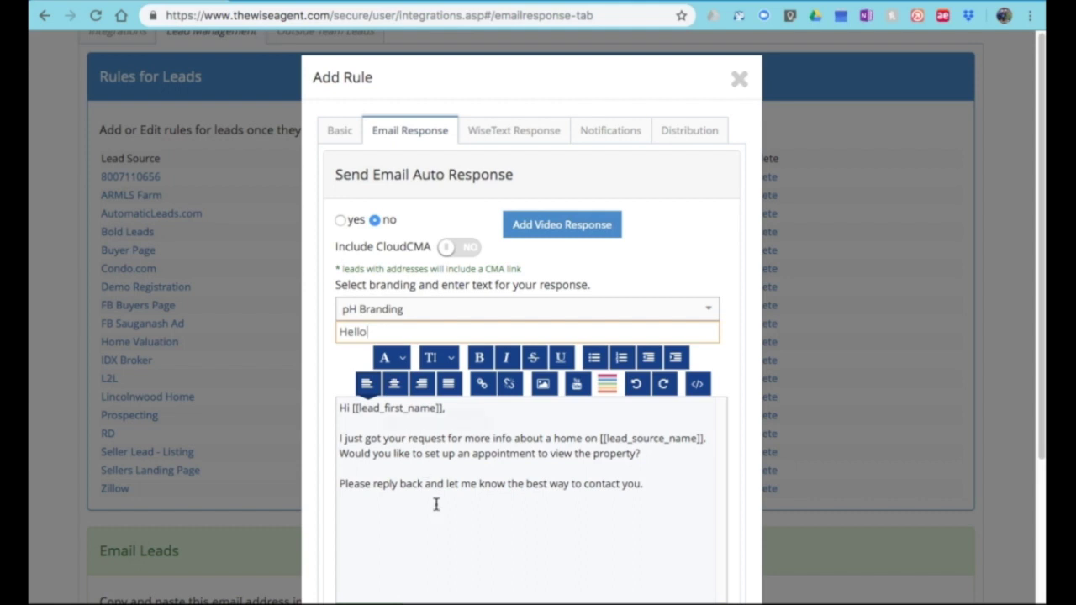
Try adding the test text "jfdkafo" after the appointment question in the auto response message
click(501, 453)
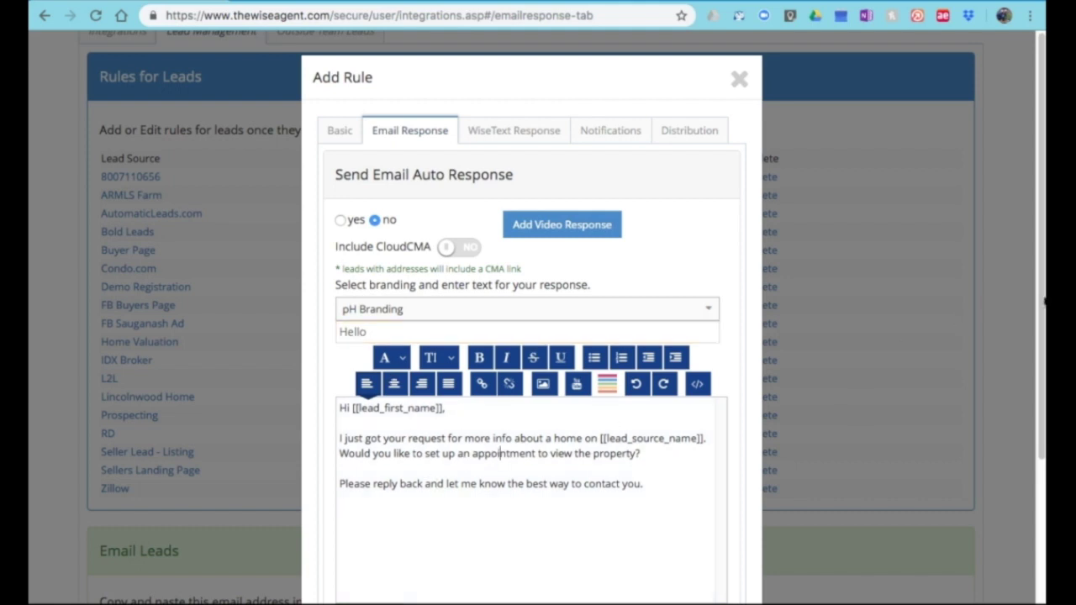
scroll(487, 355, down, 4)
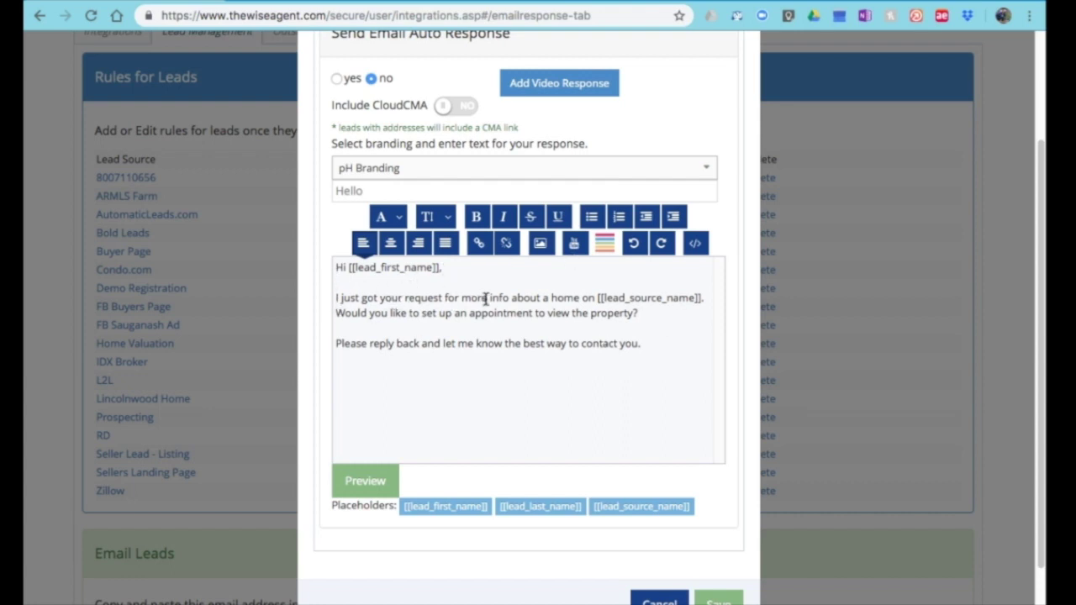
click(652, 316)
text(jfdkafo)
Preview the email auto response with its selected branding
scroll(580, 361, down, 1)
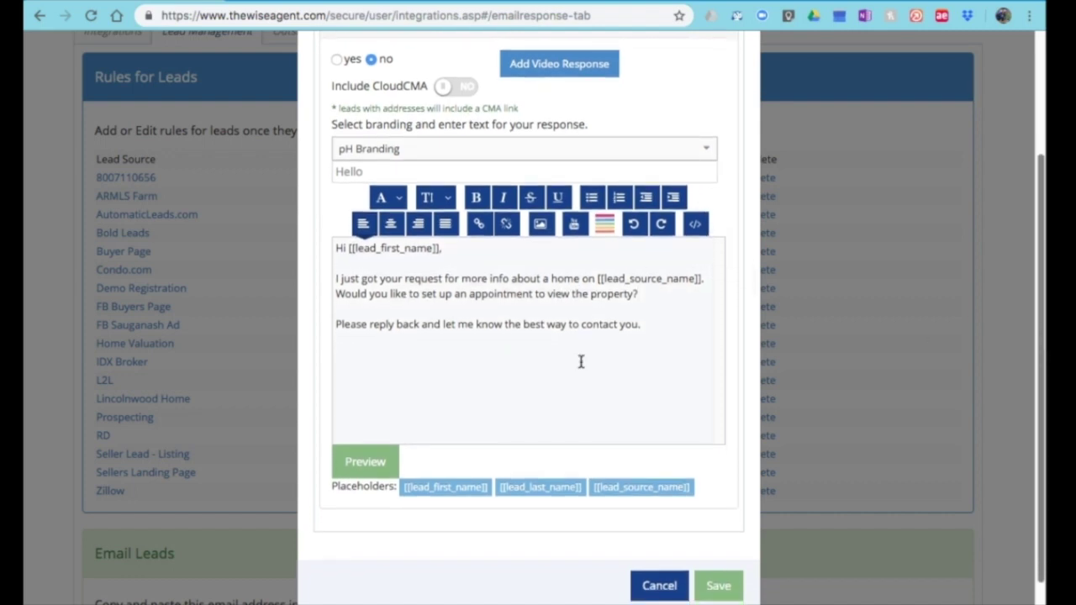
click(365, 461)
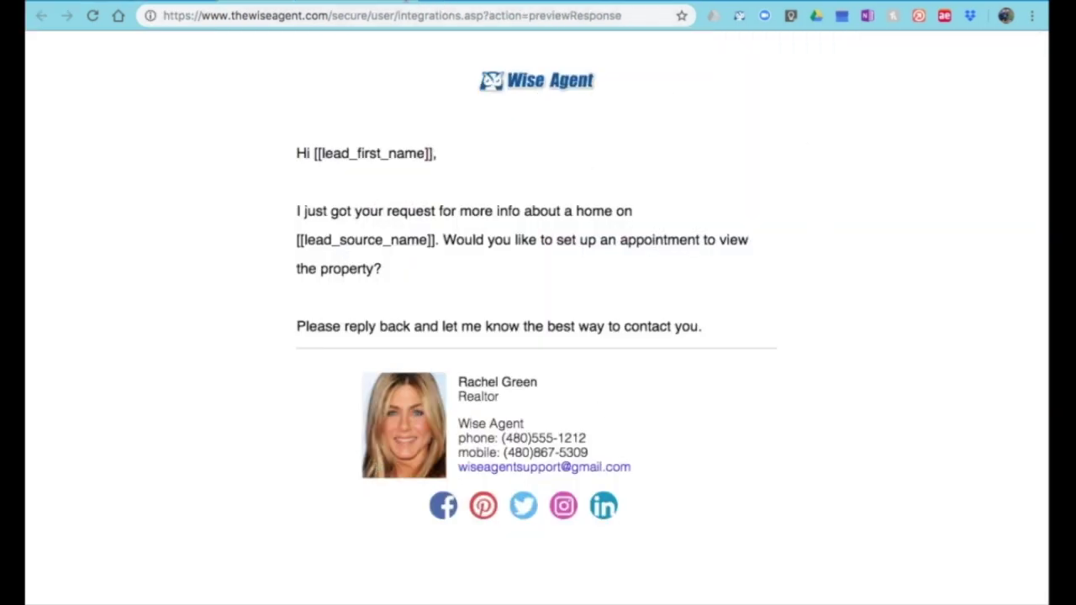
Close the email preview and review the rule's WiseText auto response settings and message
click(406, 2)
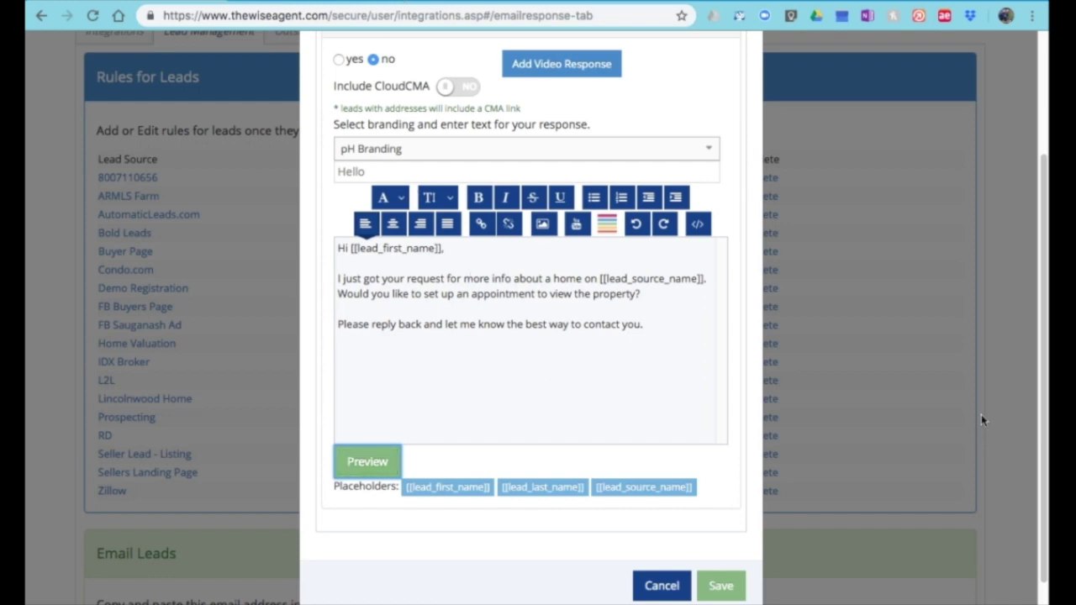
scroll(394, 269, up, 3)
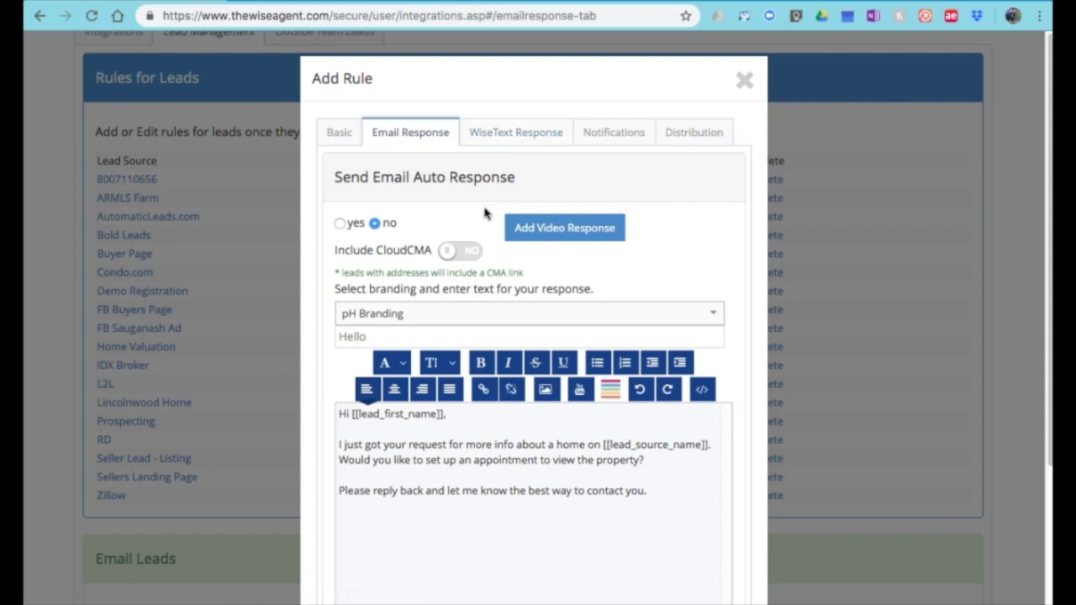
click(496, 142)
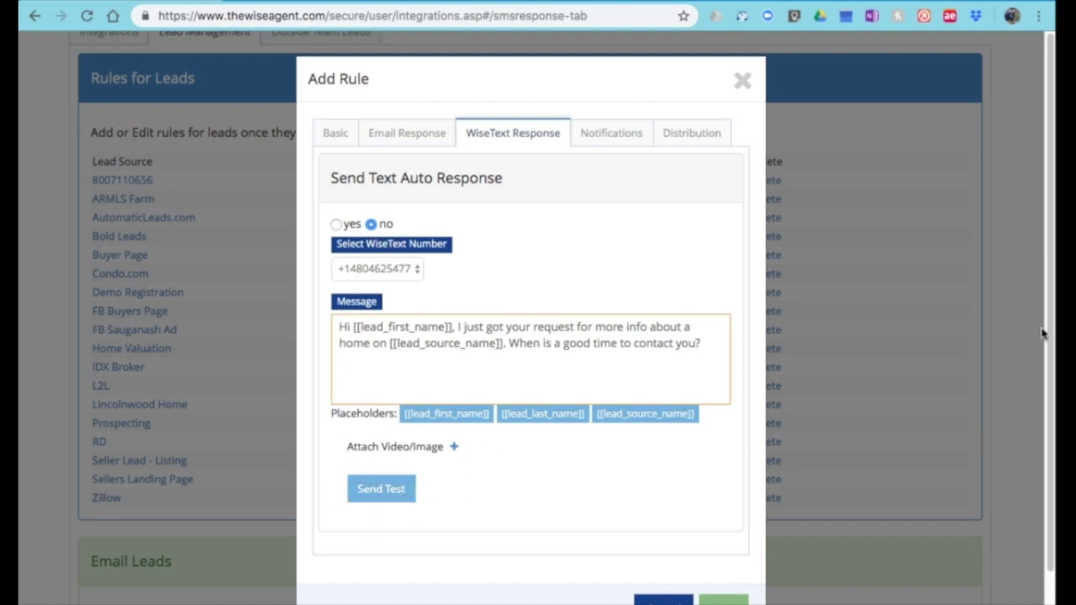
drag(1050, 325, 1052, 368)
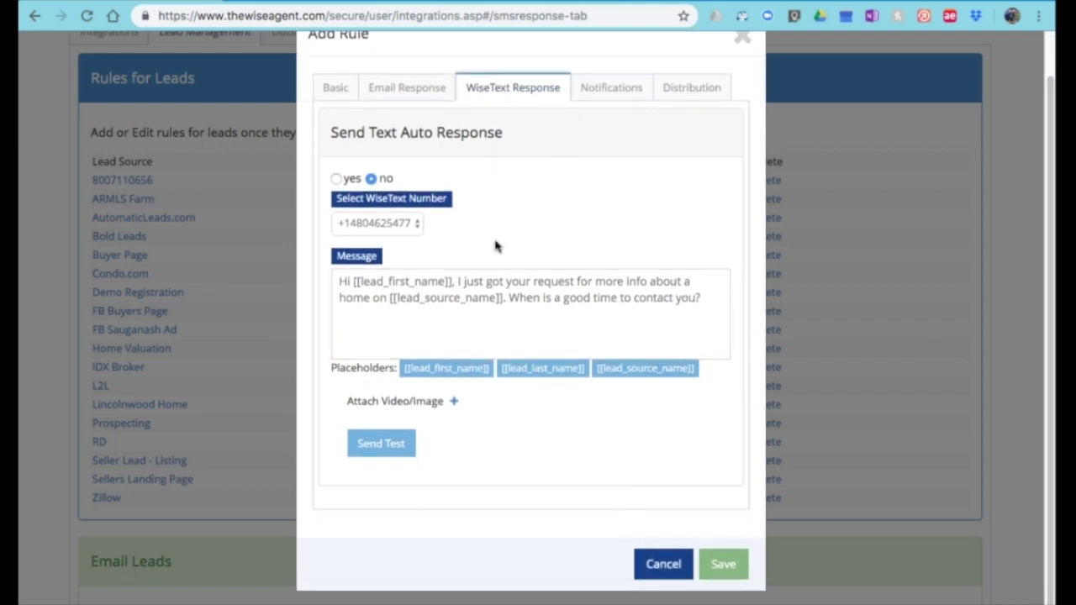
Review the rule's notification email settings and the additional recipients available, without choosing one
click(612, 89)
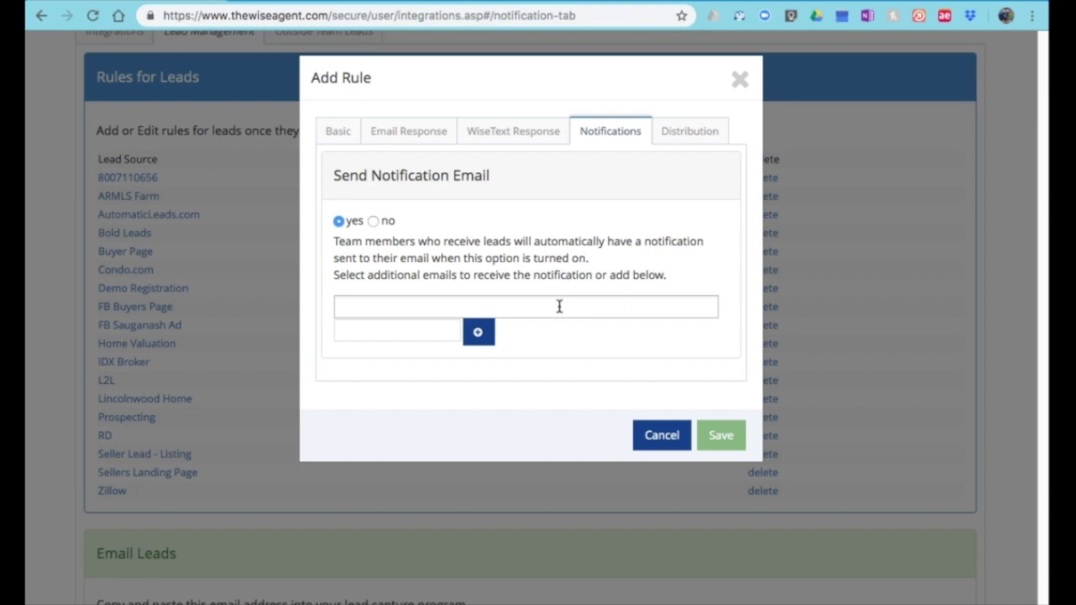
click(559, 307)
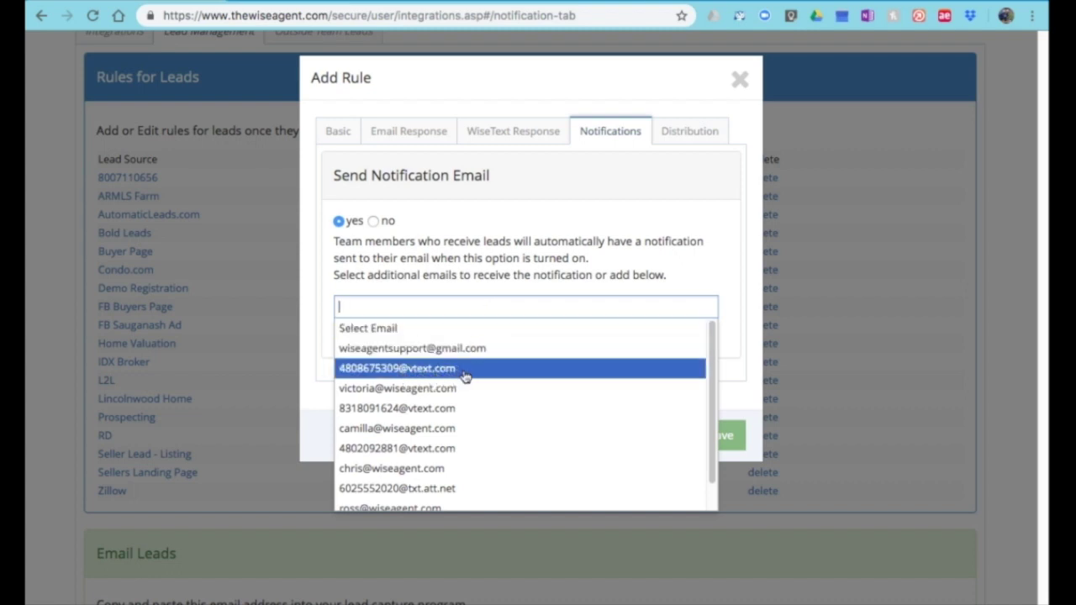
click(514, 292)
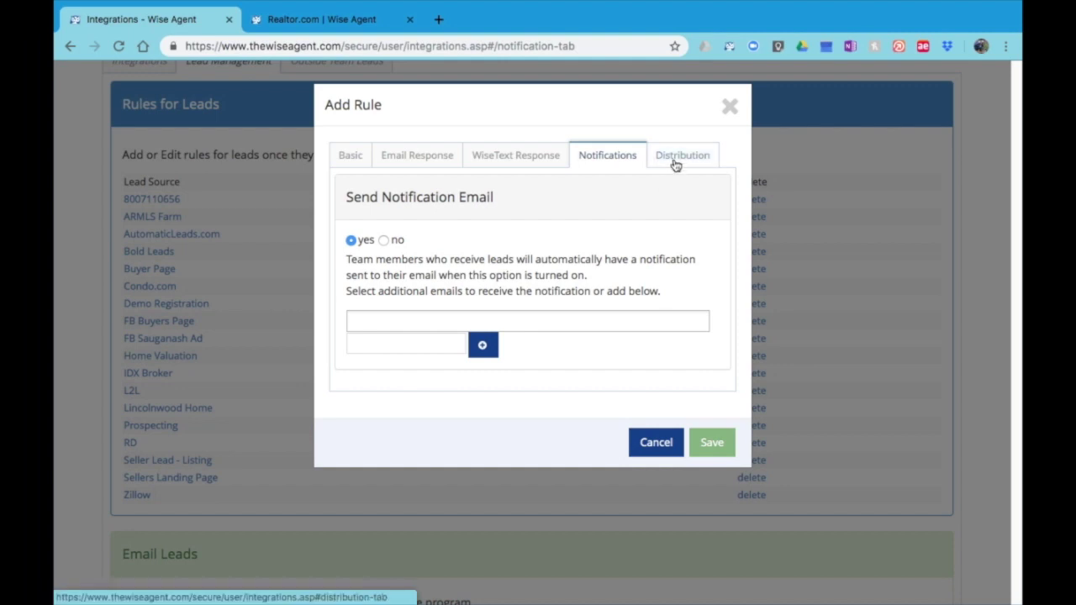
Review the rule's lead distribution settings and close the new rule without saving it
click(676, 158)
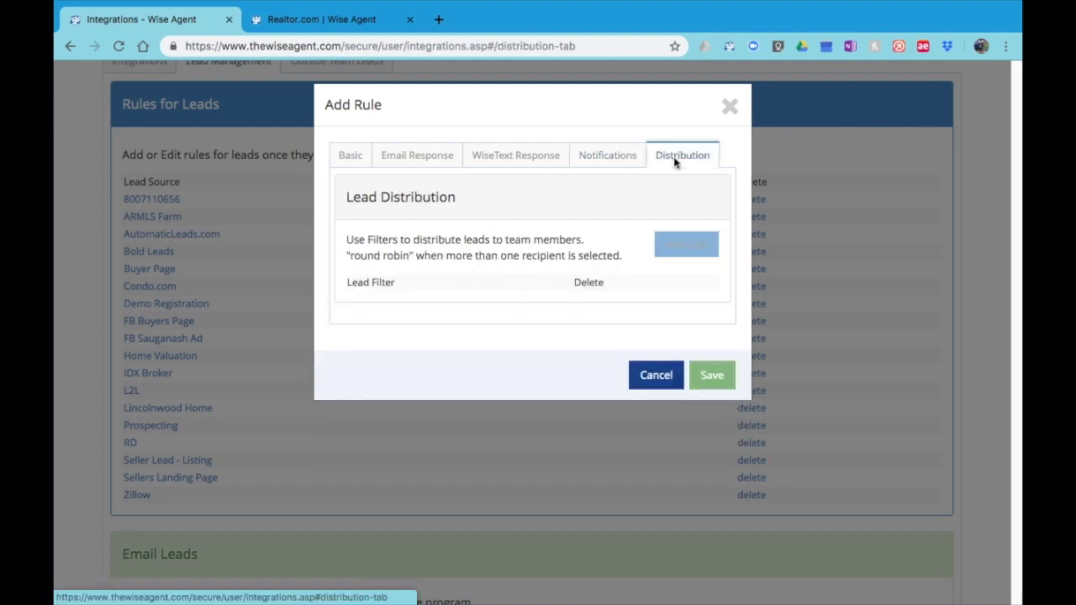
click(610, 162)
click(676, 162)
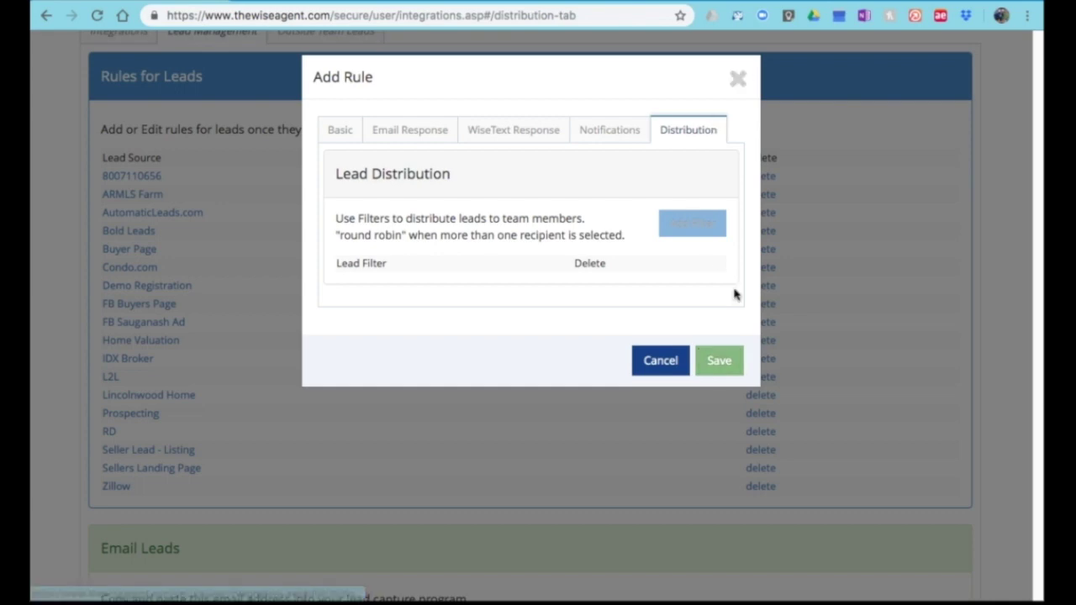
click(736, 81)
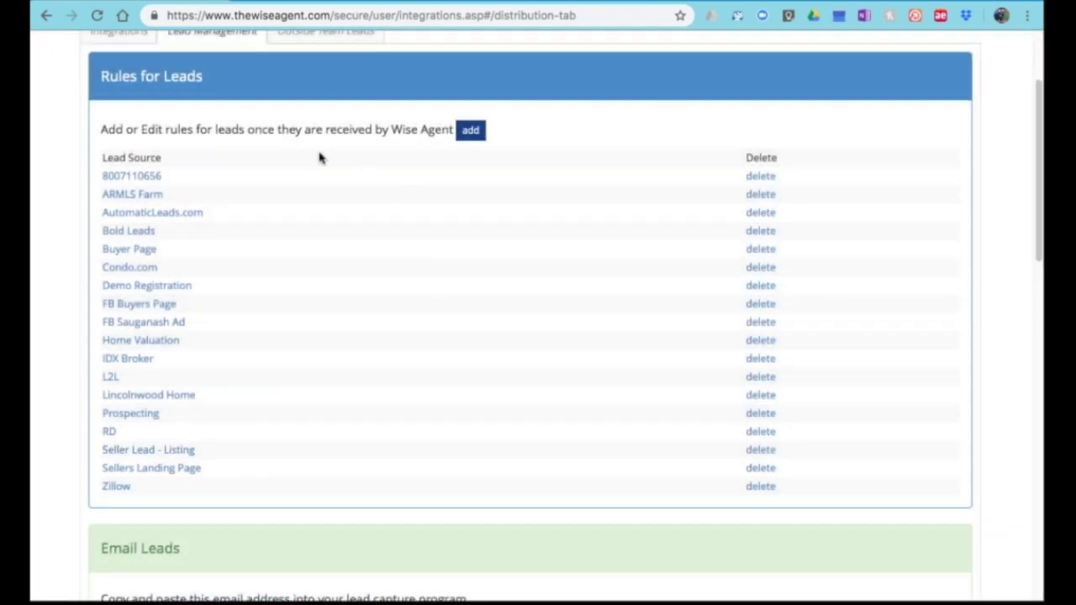
Go to the Wise Agent contact import page and open its example.csv template
scroll(470, 306, up, 2)
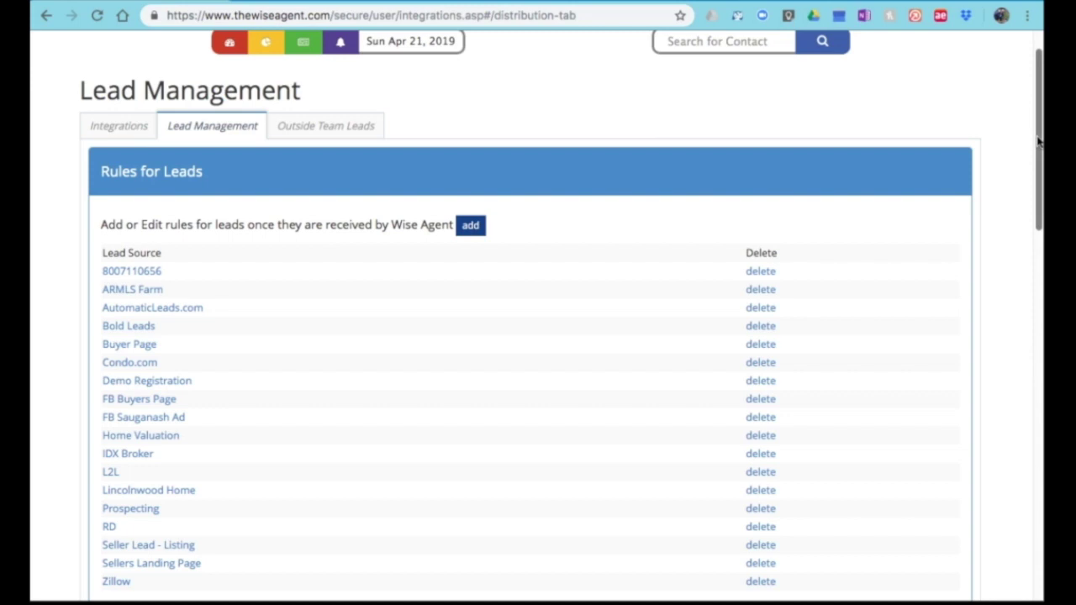
drag(1039, 141, 1040, 118)
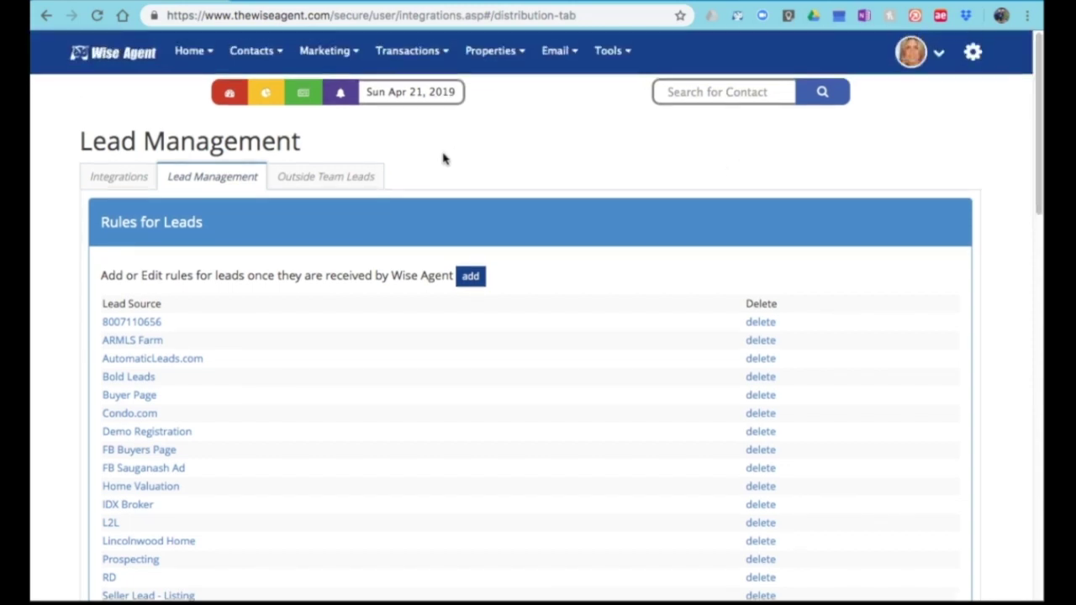
click(249, 57)
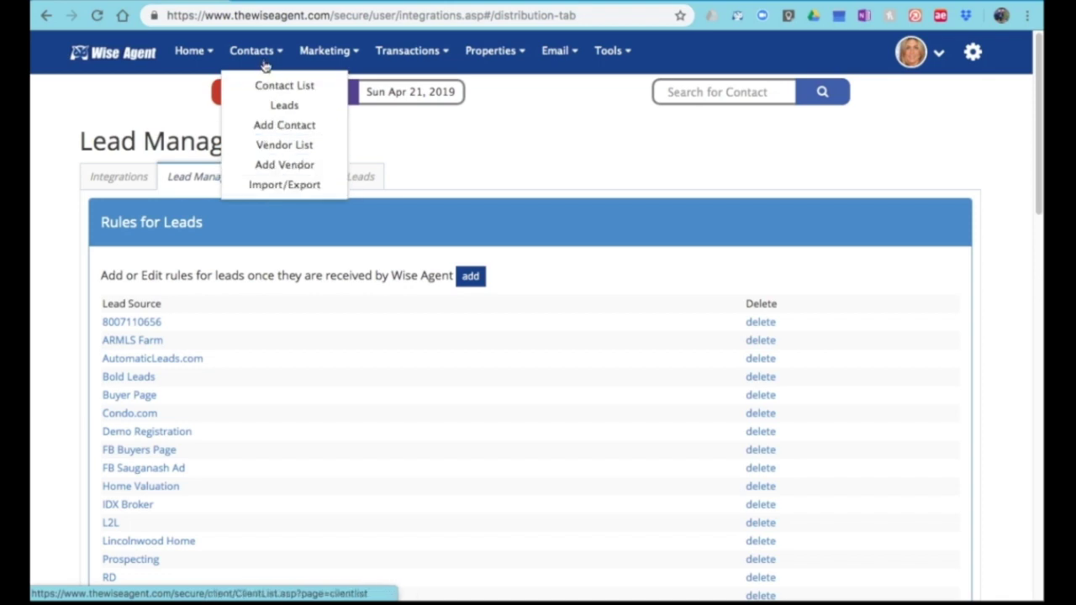
click(283, 187)
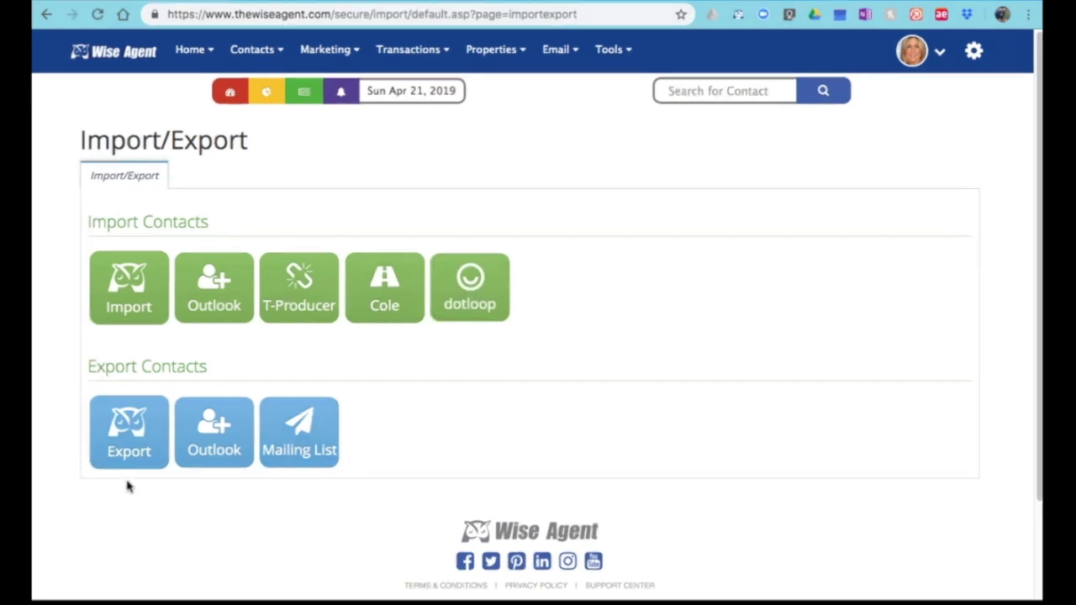
click(130, 289)
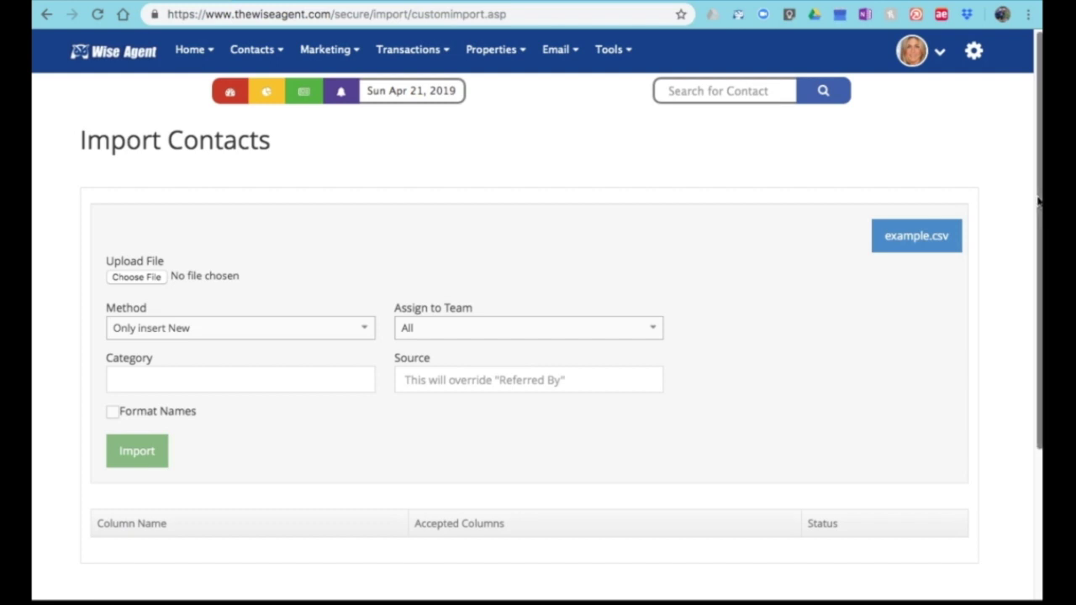
scroll(1038, 200, down, 3)
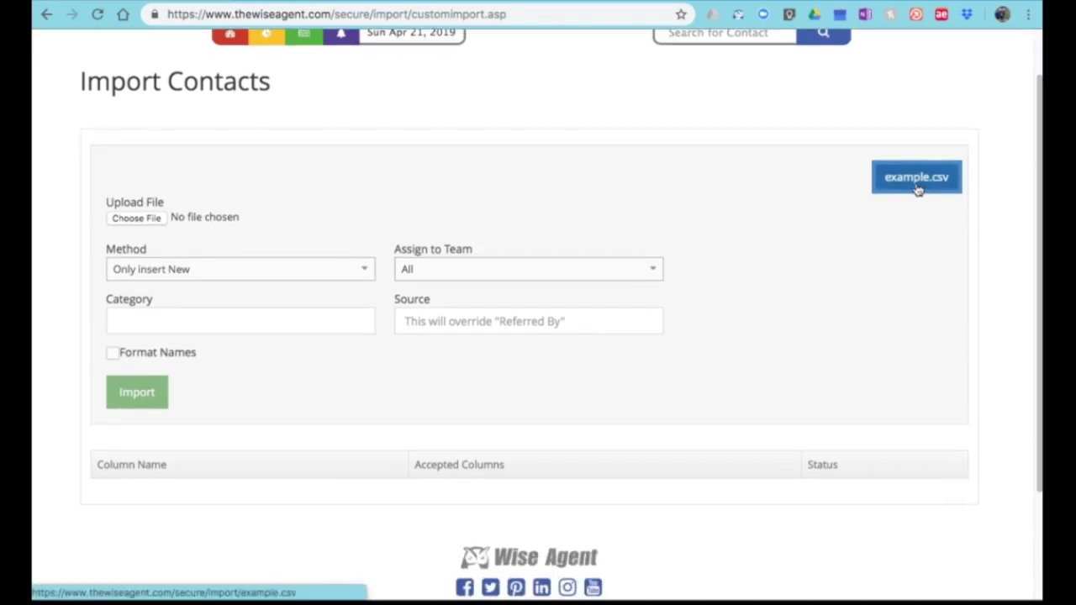
click(918, 190)
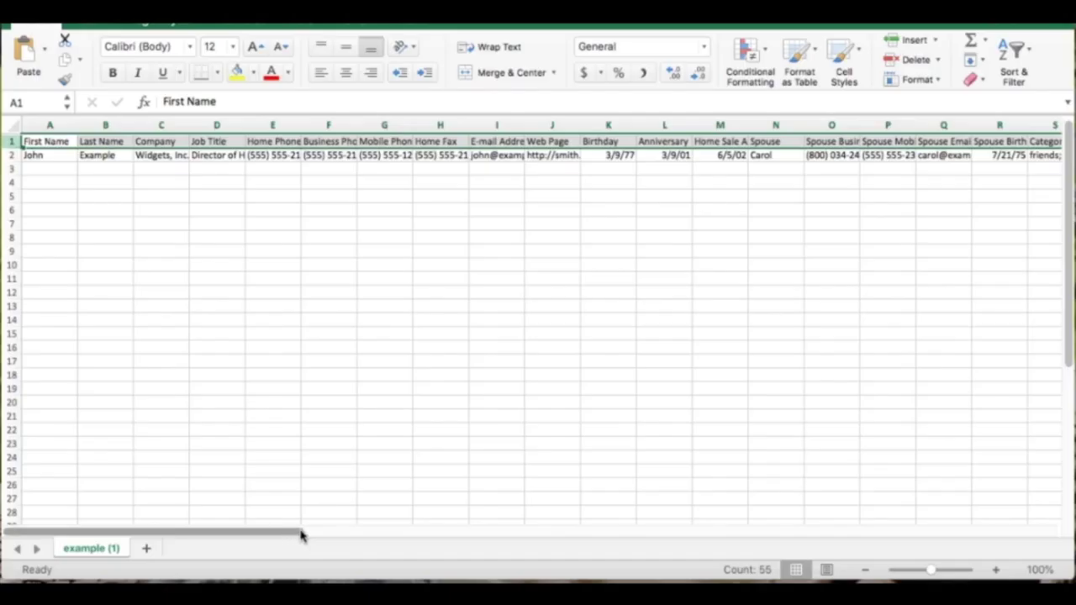
Examine the column headers across the example spreadsheet, including Company, Job Title, Home Phone and Business Phone
drag(300, 533, 658, 548)
drag(526, 538, 379, 540)
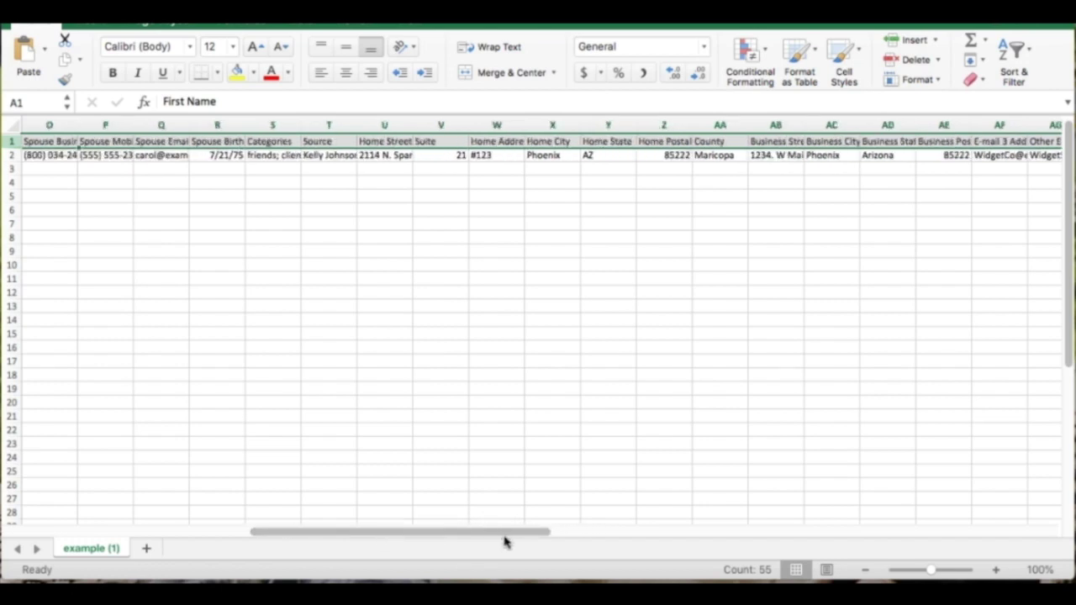
drag(507, 539, 239, 541)
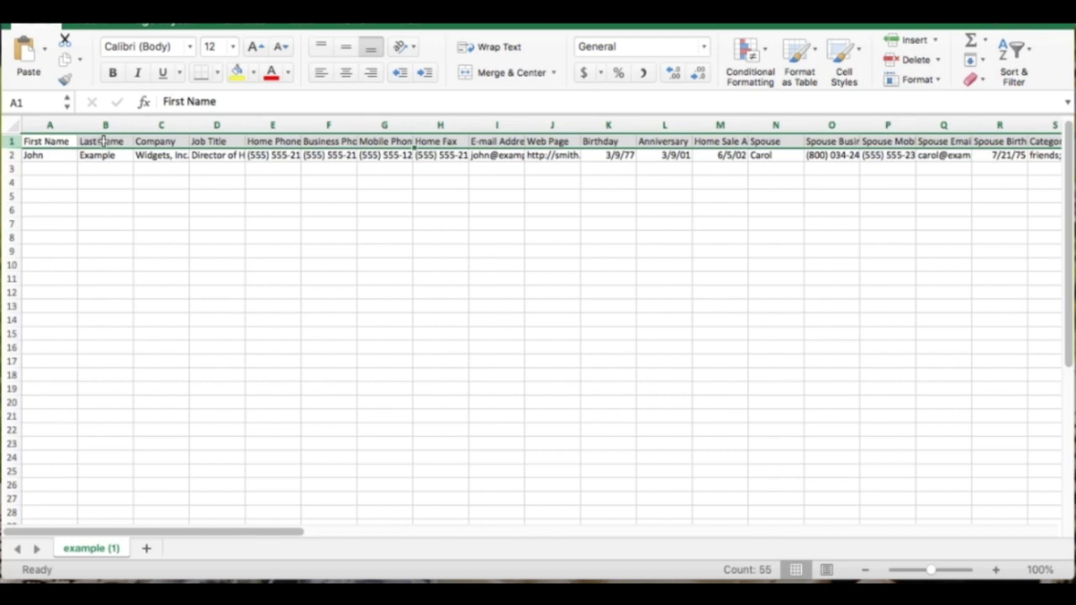
click(157, 141)
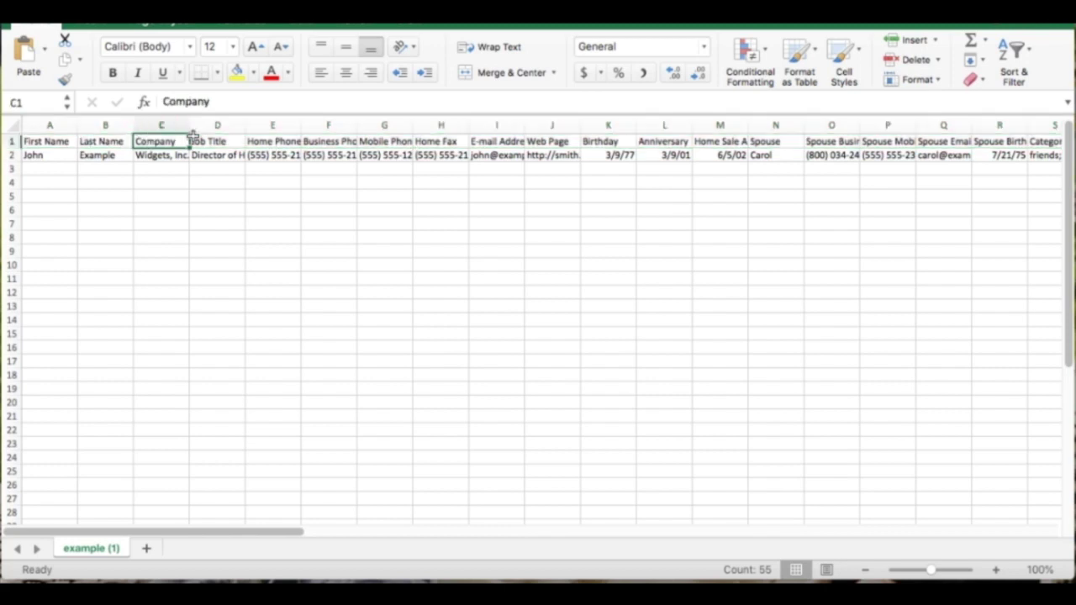
click(232, 139)
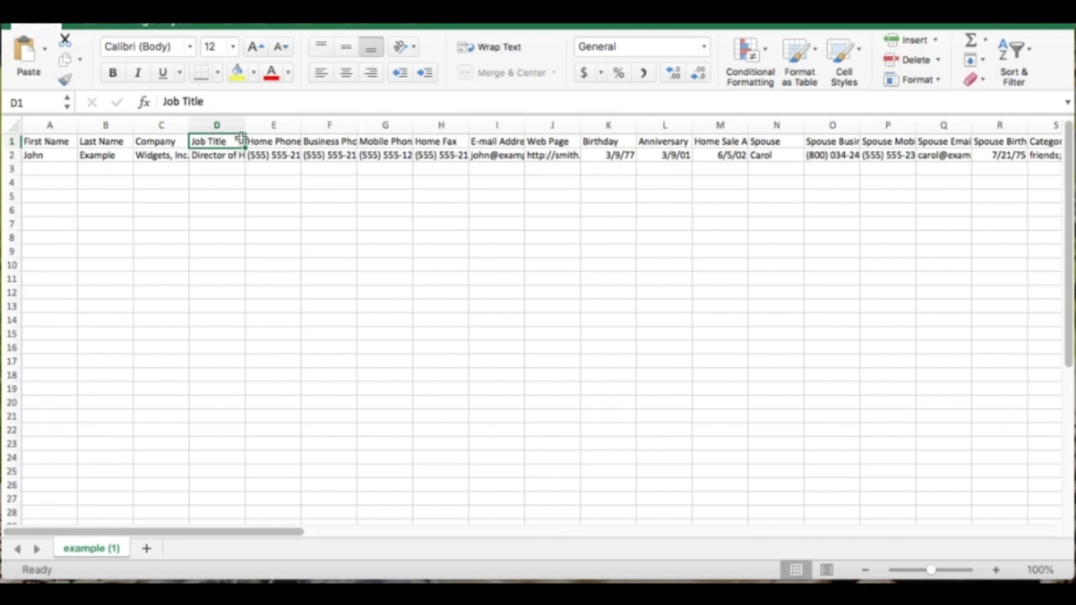
click(277, 142)
click(327, 141)
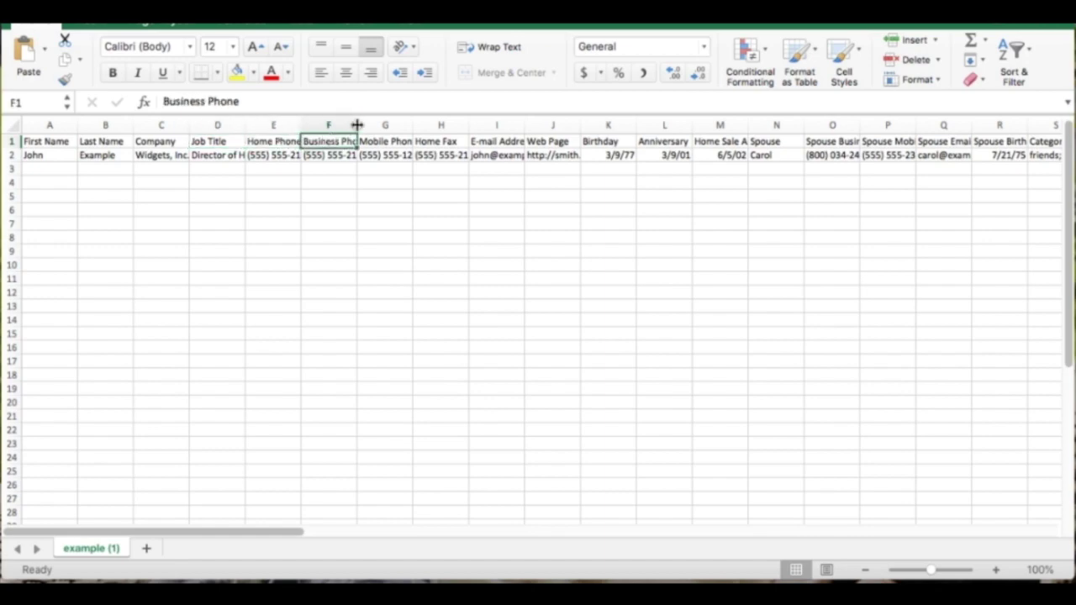
Widen the Home Phone, Business Phone, Mobile Phone and Home Fax columns so their contents fit
drag(359, 124, 395, 123)
drag(301, 125, 327, 126)
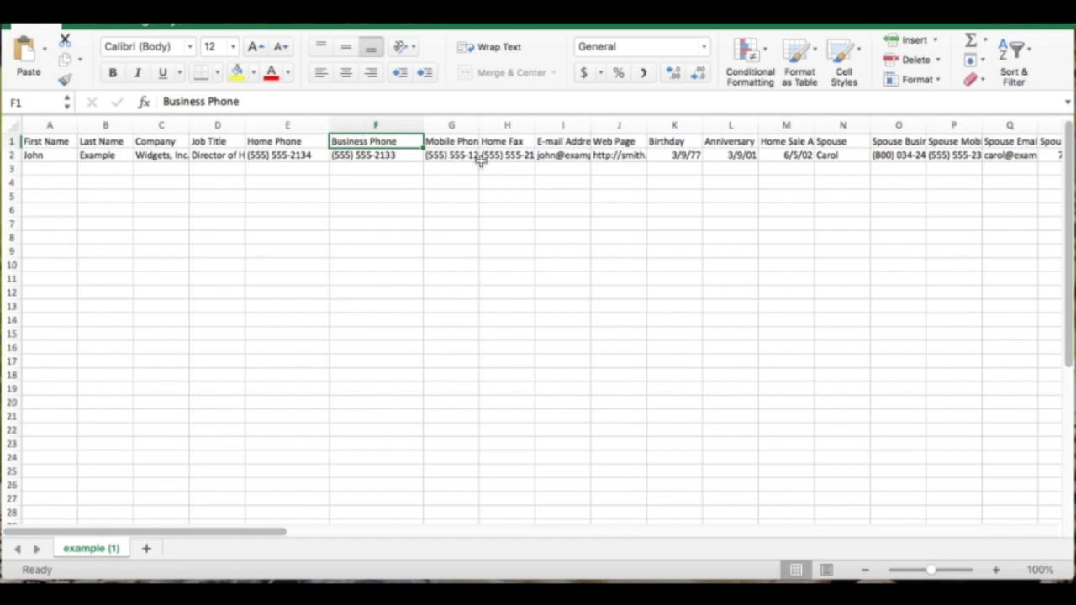
drag(478, 126, 520, 126)
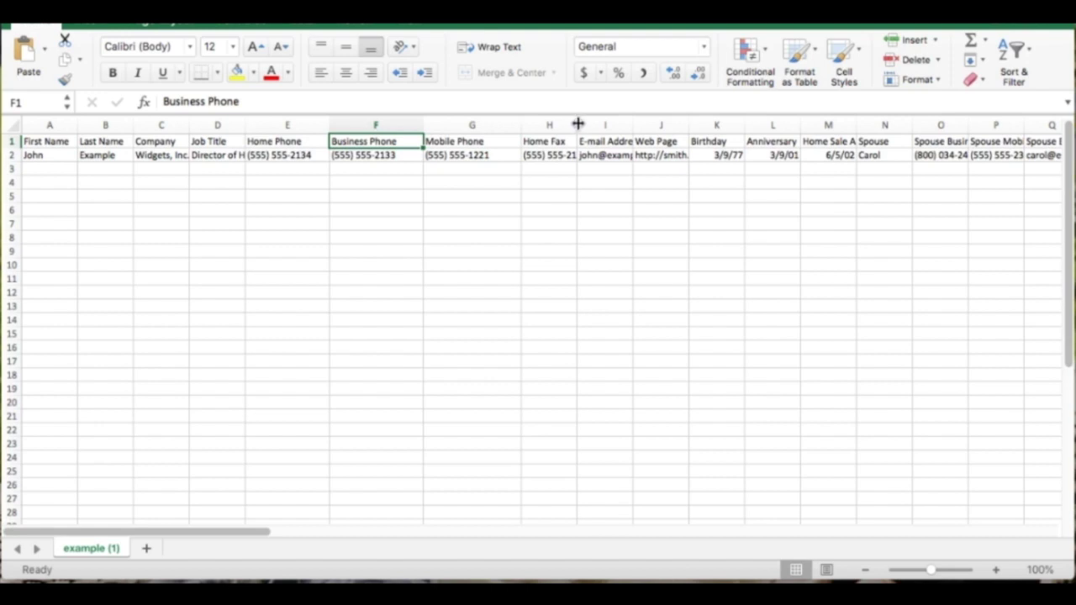
drag(577, 124, 616, 126)
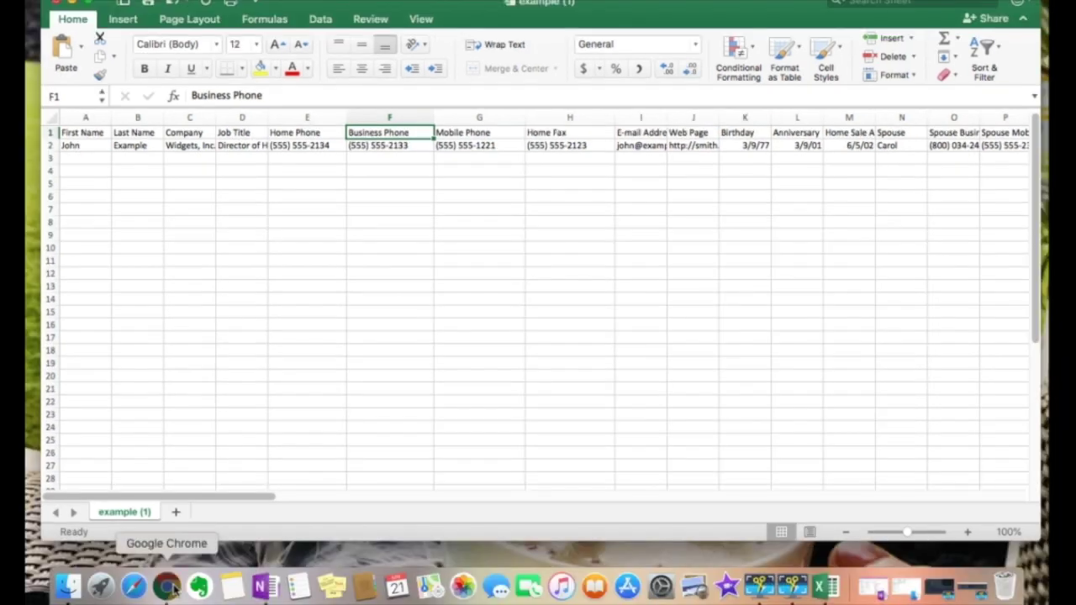
Switch back to Chrome and choose WAEMPLOYEEROSTER.csv as the contact file to upload
click(169, 586)
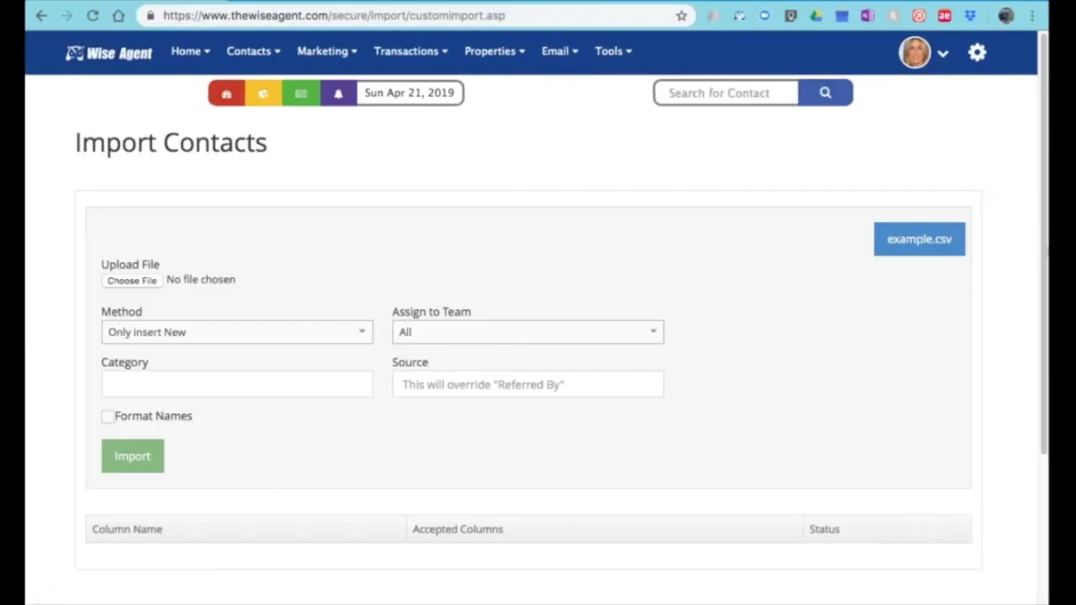
scroll(1037, 223, down, 2)
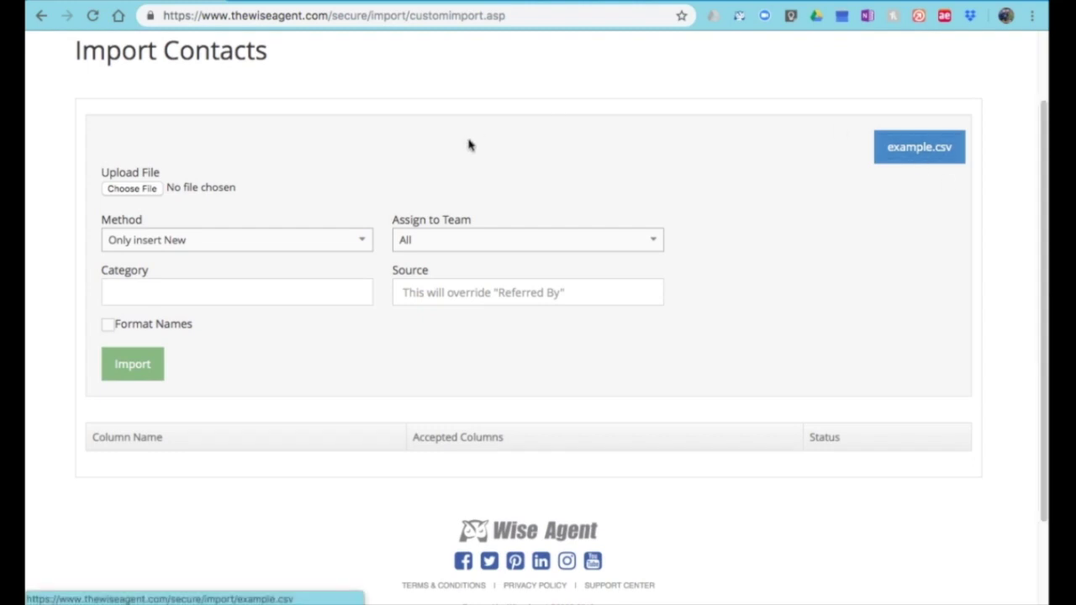
click(120, 193)
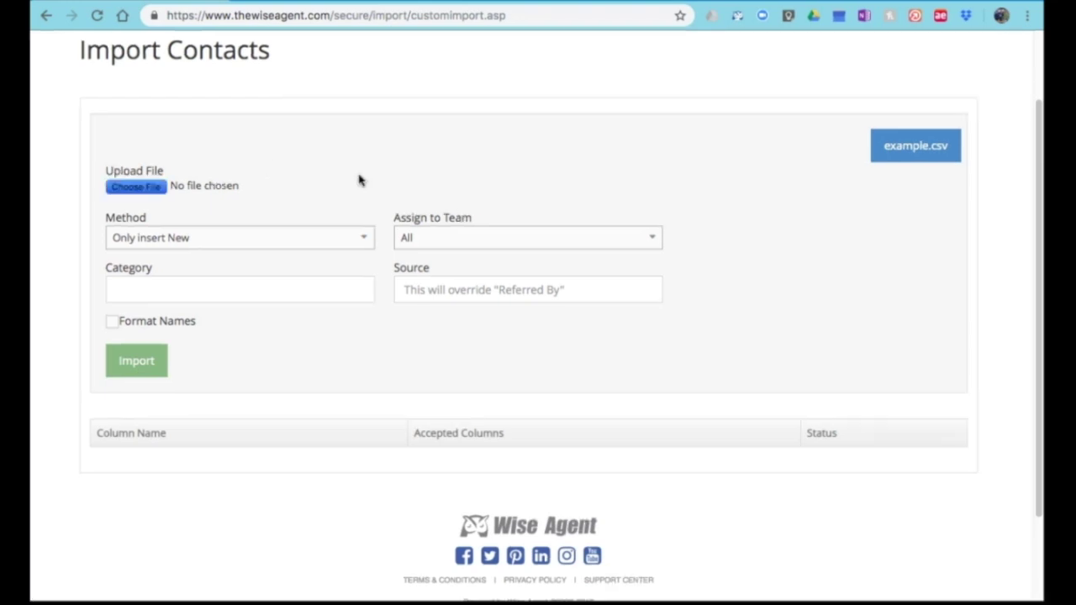
click(258, 52)
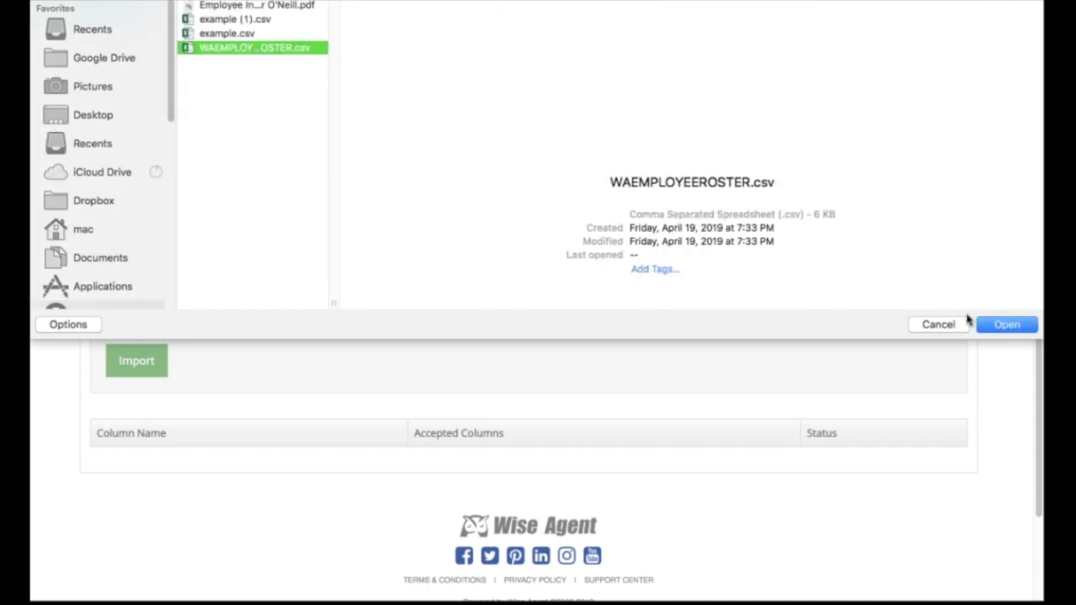
click(1005, 324)
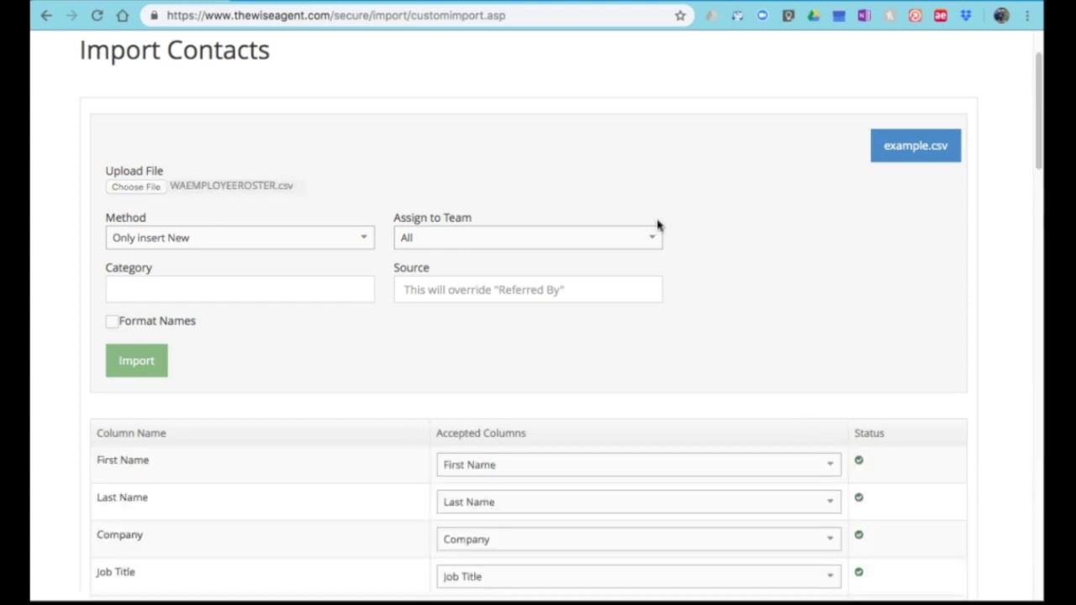
Check the import column mappings and map the Business Phone 2 column to Spouse Business Phone
scroll(1039, 168, down, 5)
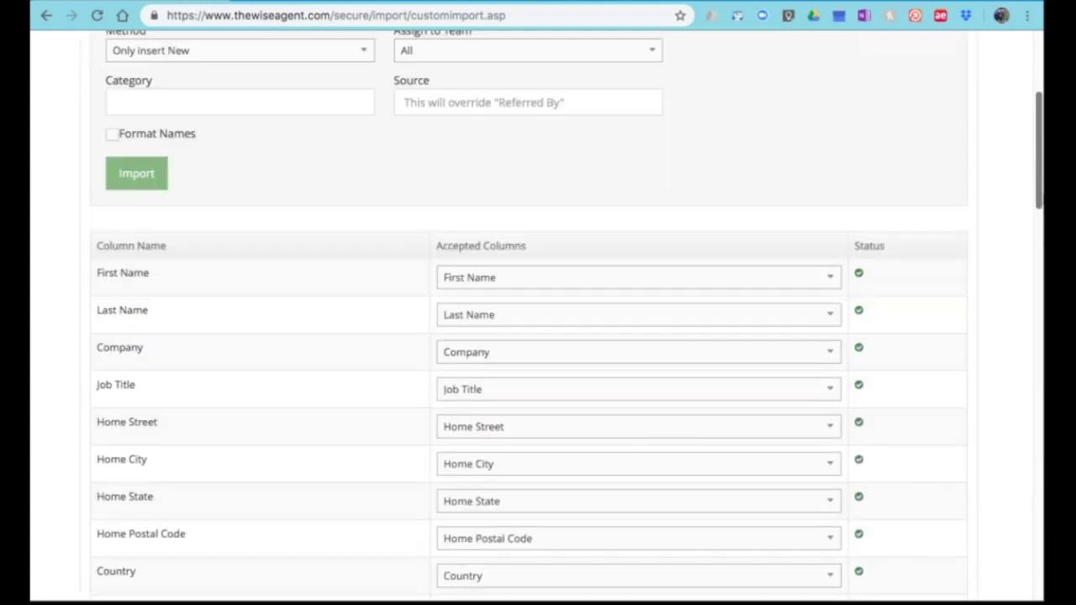
drag(1041, 192, 1041, 192)
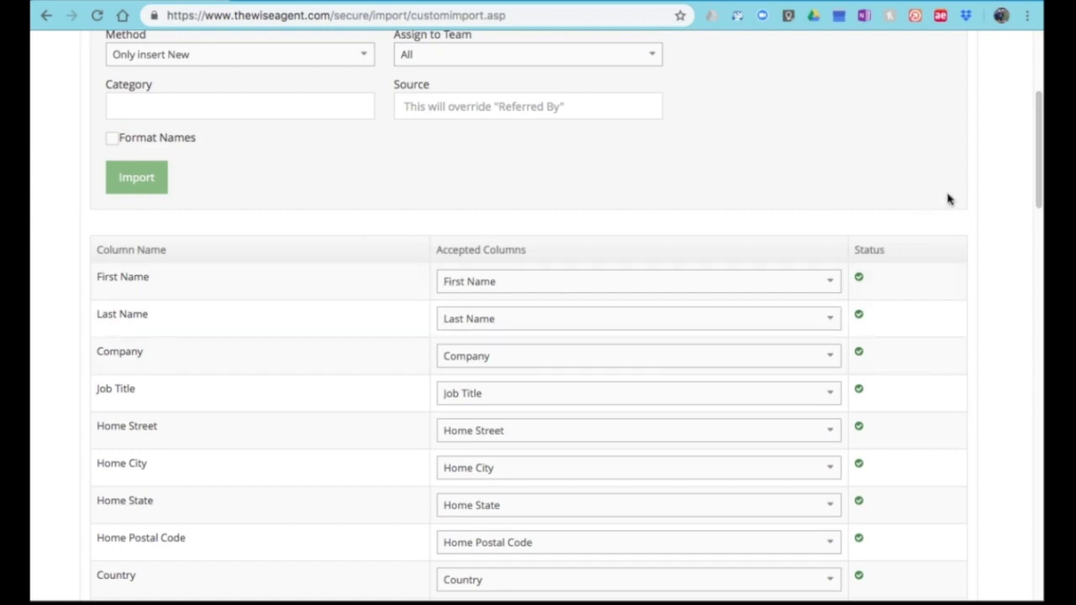
scroll(1039, 174, up, 3)
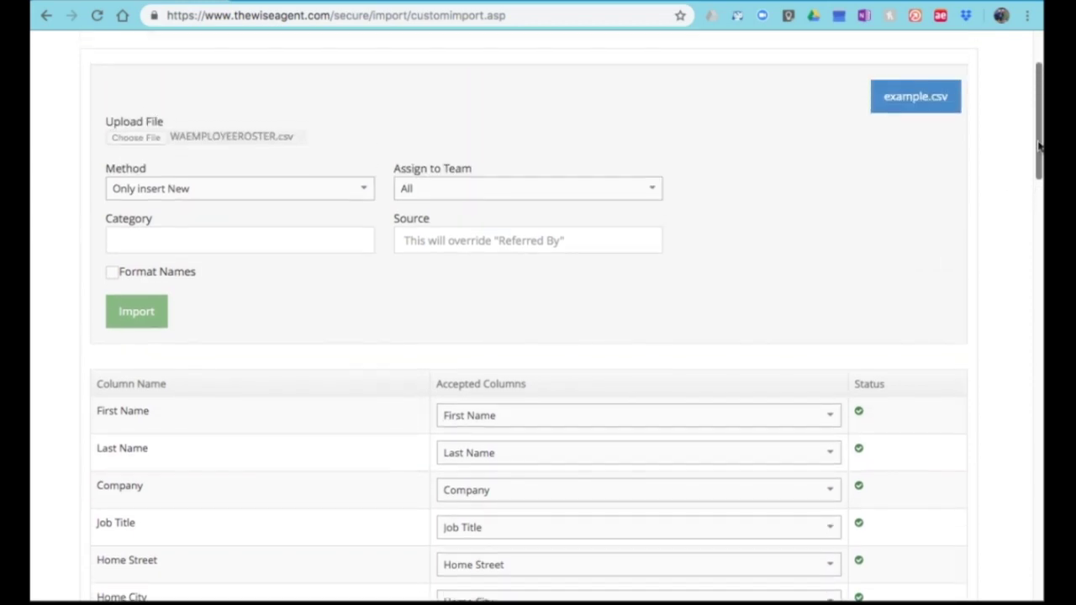
scroll(631, 417, down, 10)
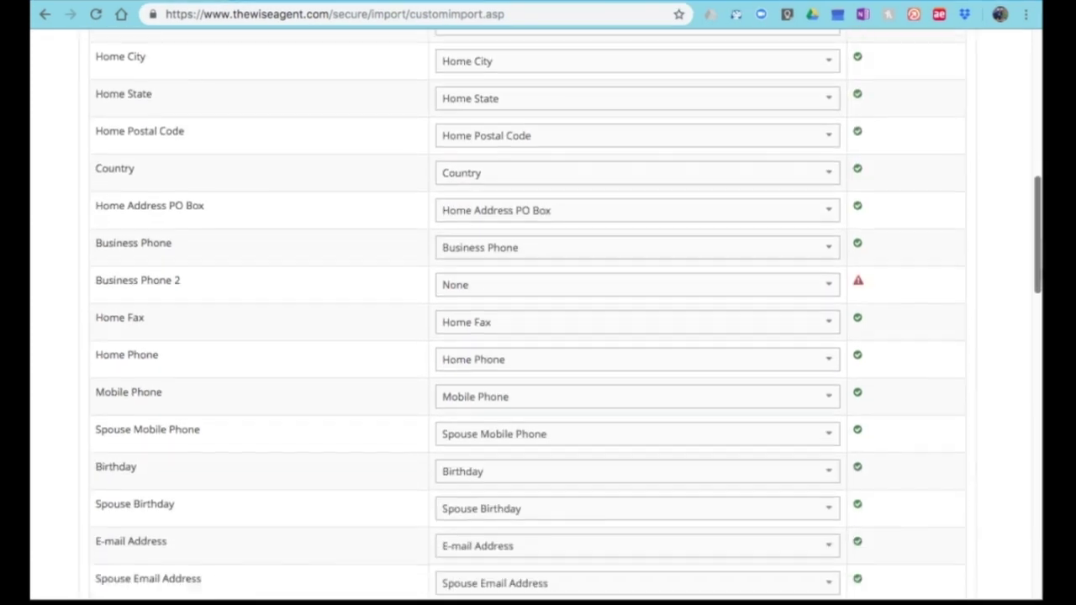
scroll(1041, 389, down, 8)
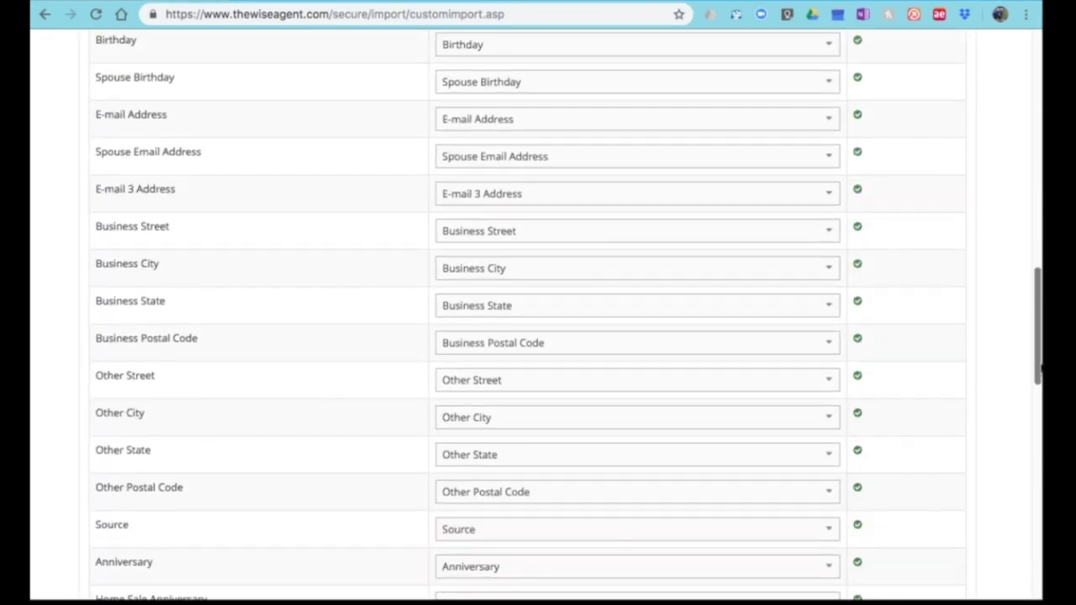
drag(1040, 389, 1027, 252)
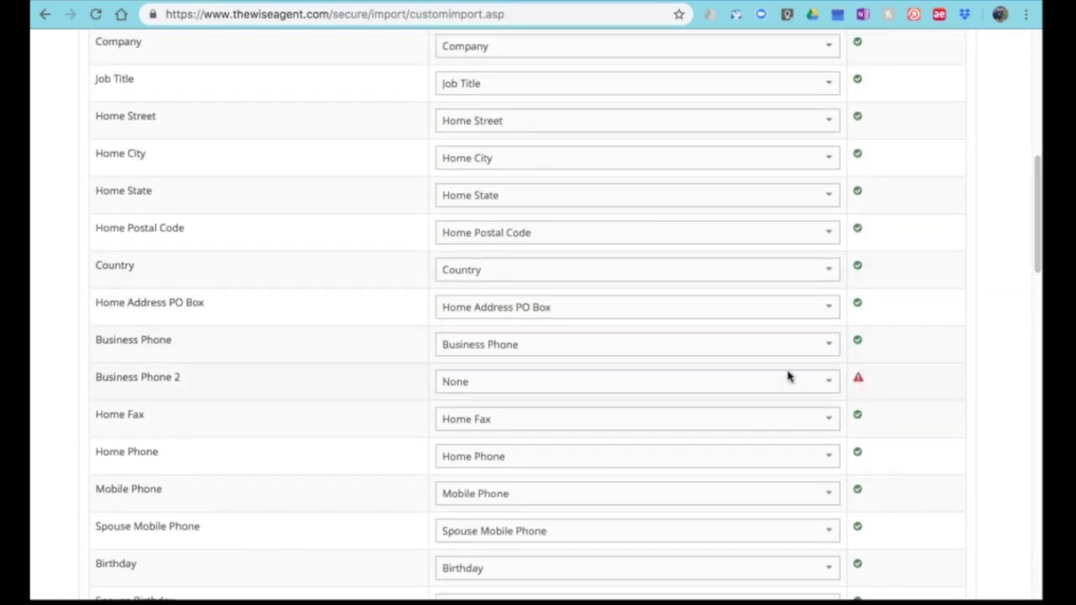
click(540, 386)
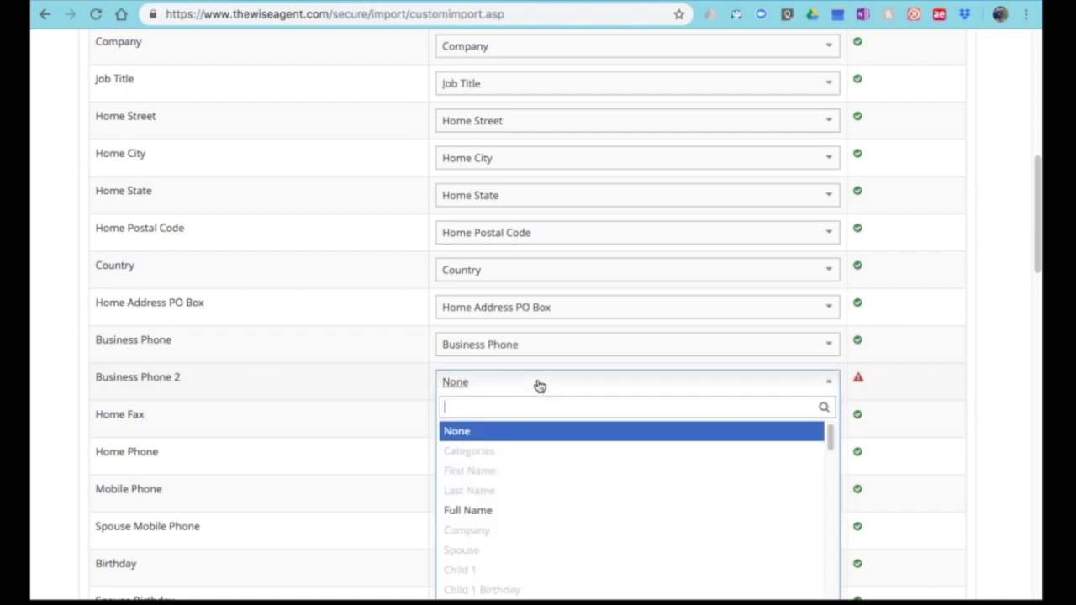
text(So)
key(BackSpace)
text(pouse)
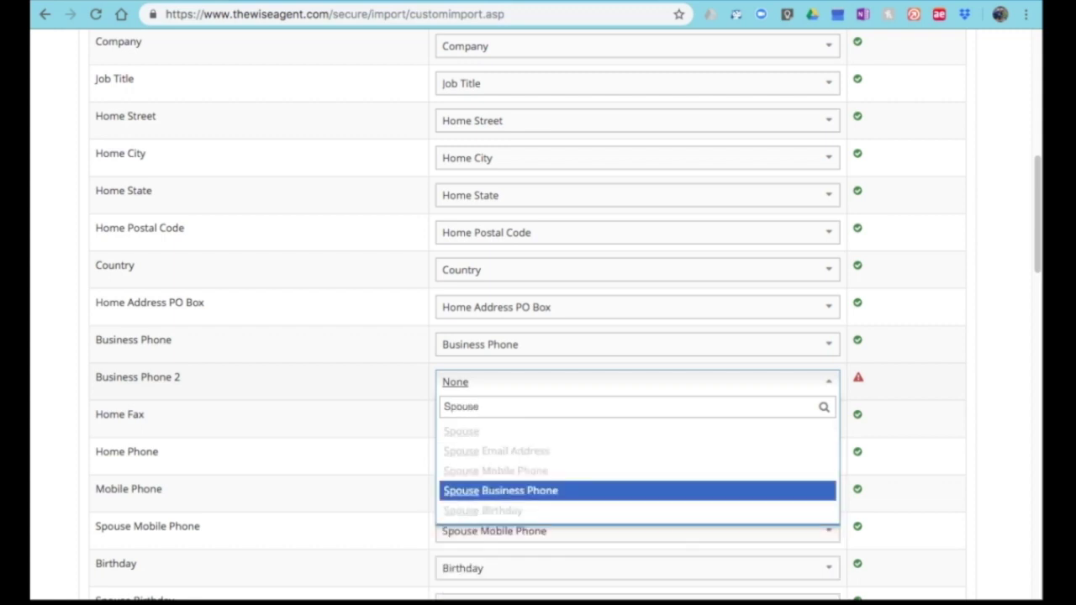
click(547, 494)
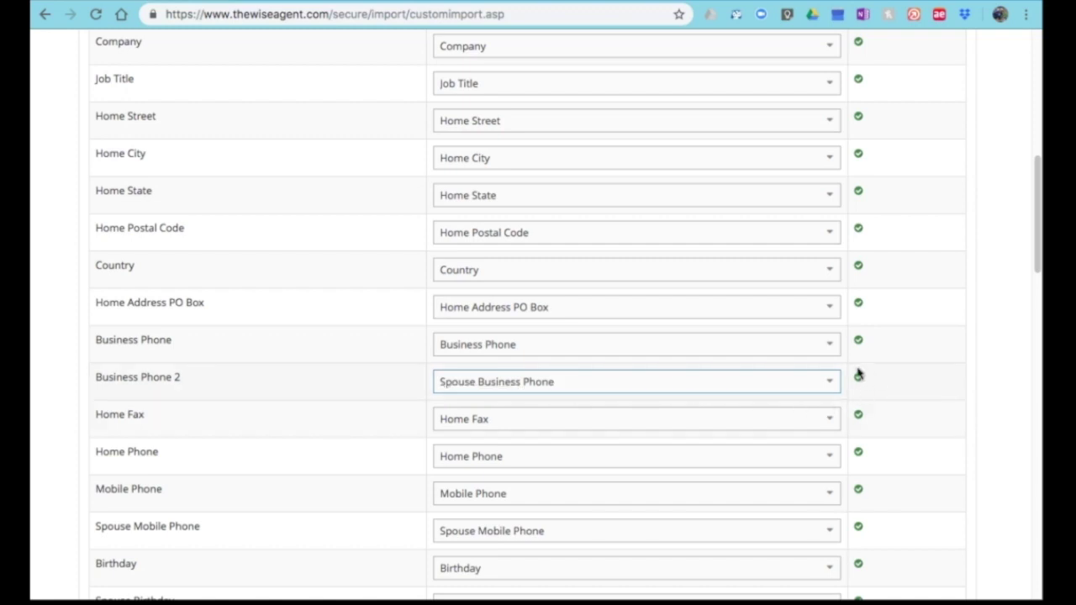
Review the available import methods for the uploaded file, keeping Only insert New
drag(1038, 257, 1038, 227)
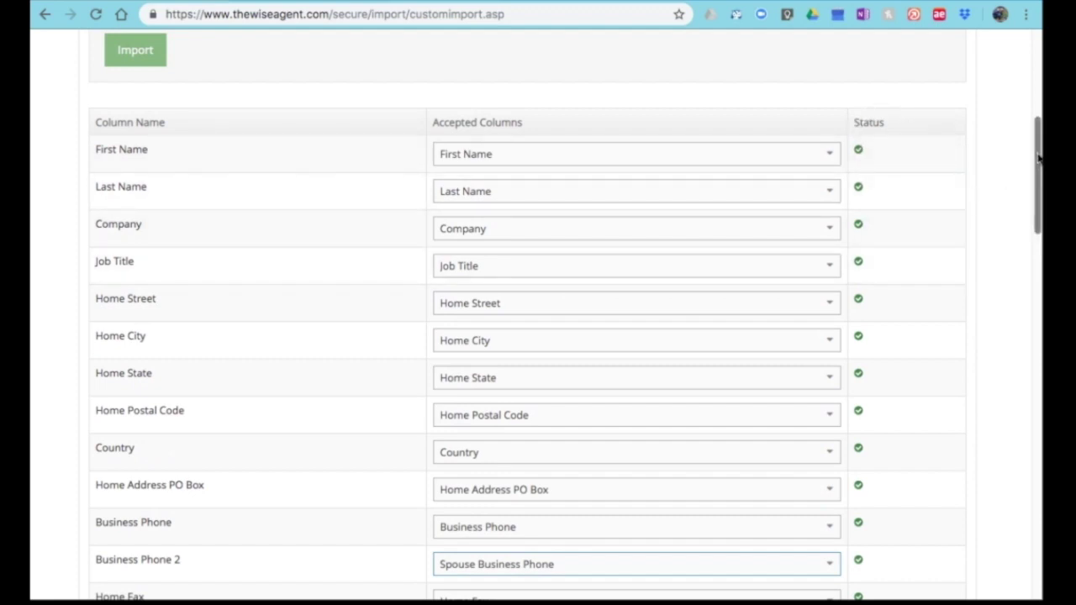
drag(1039, 158, 1037, 87)
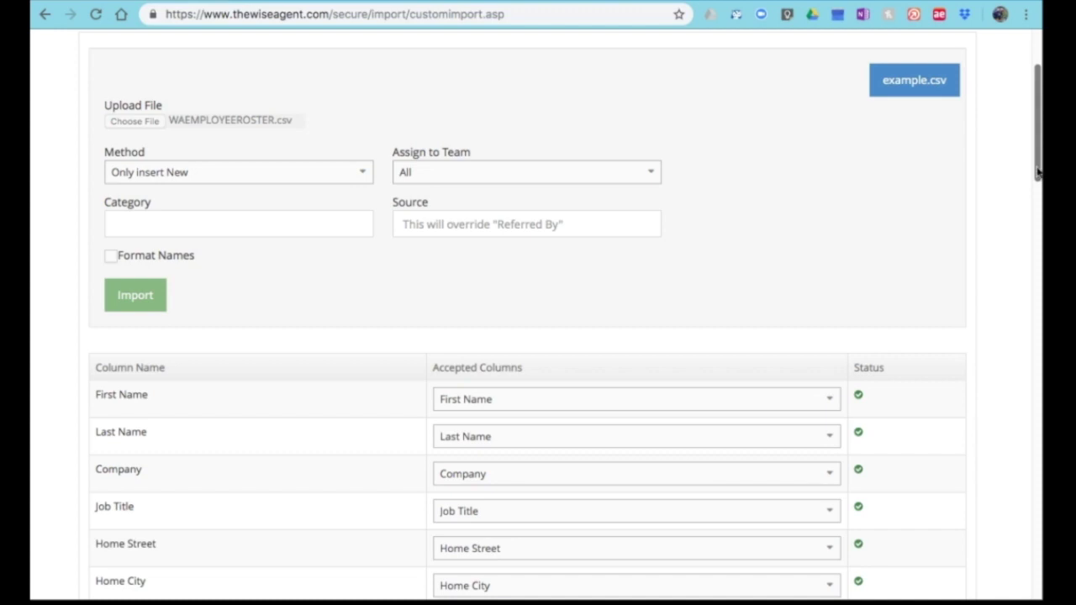
scroll(1038, 172, up, 2)
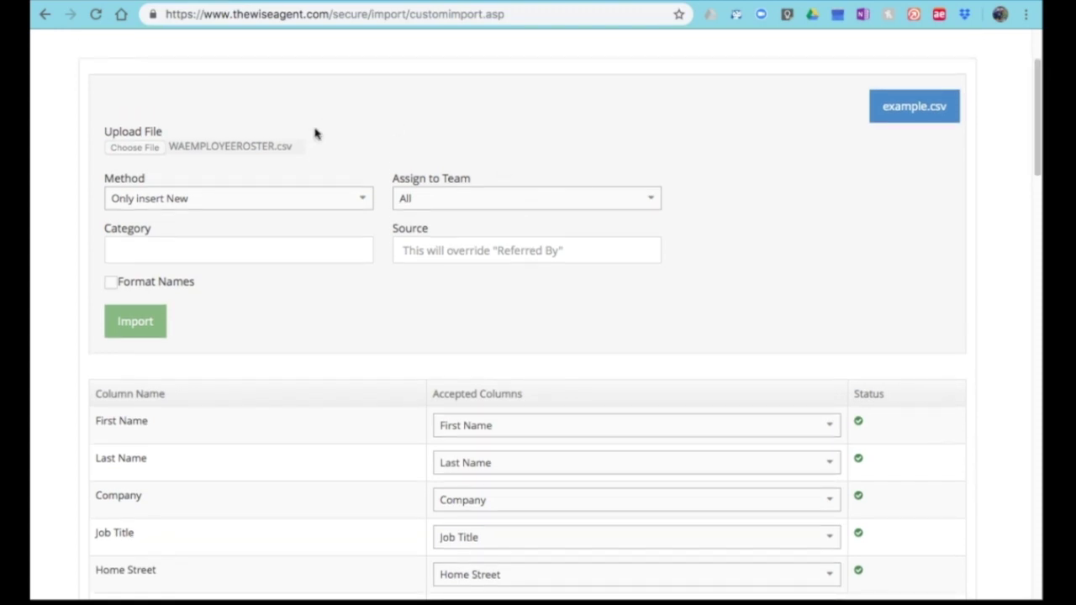
click(340, 200)
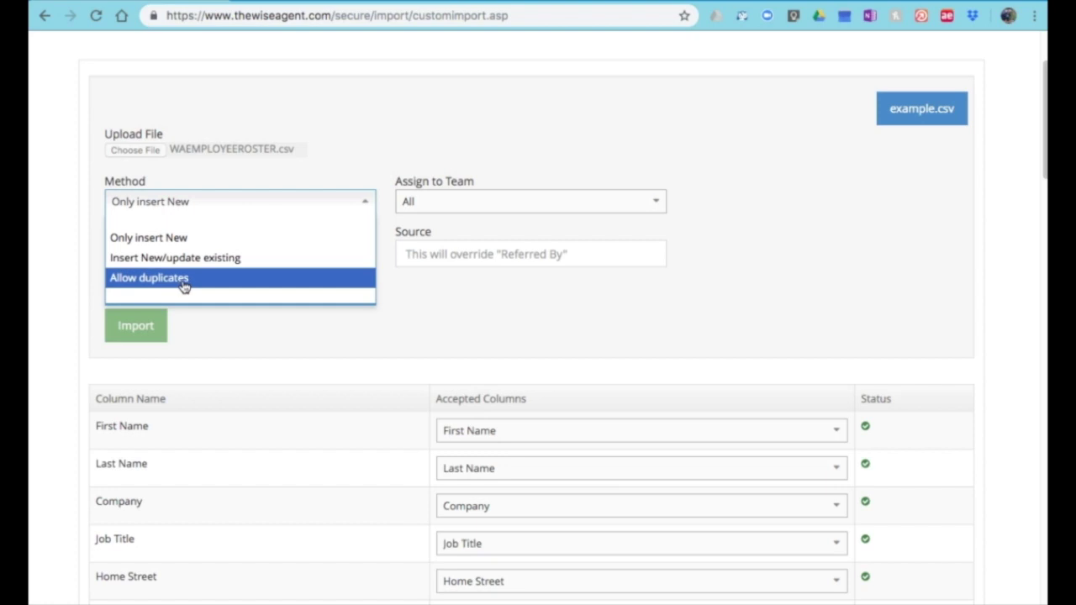
click(432, 225)
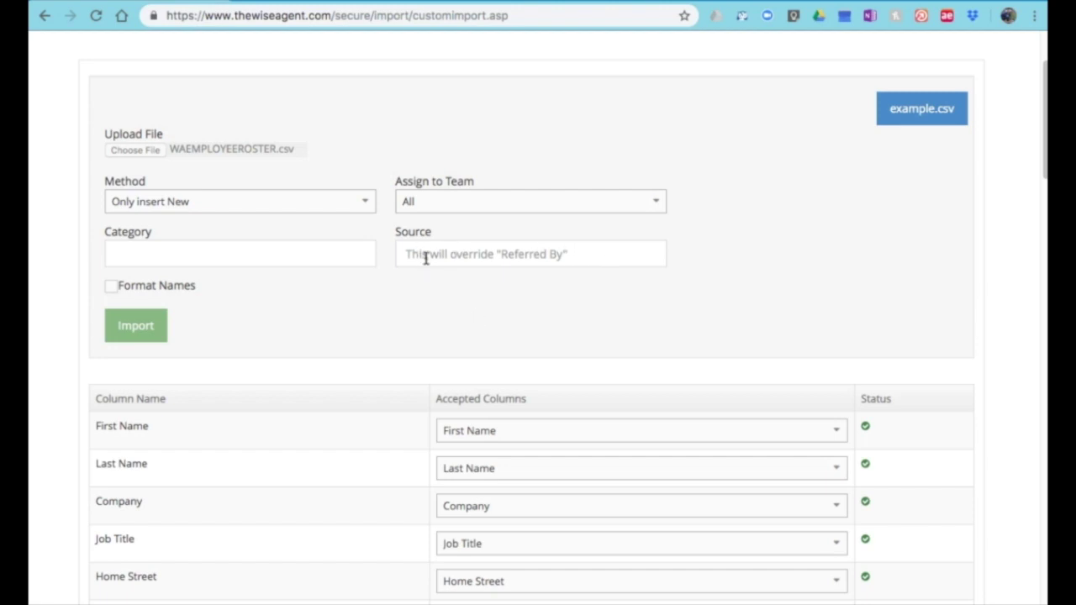
Set the import's source to Import 2019 and its category to Employee, with Format Names enabled
click(494, 254)
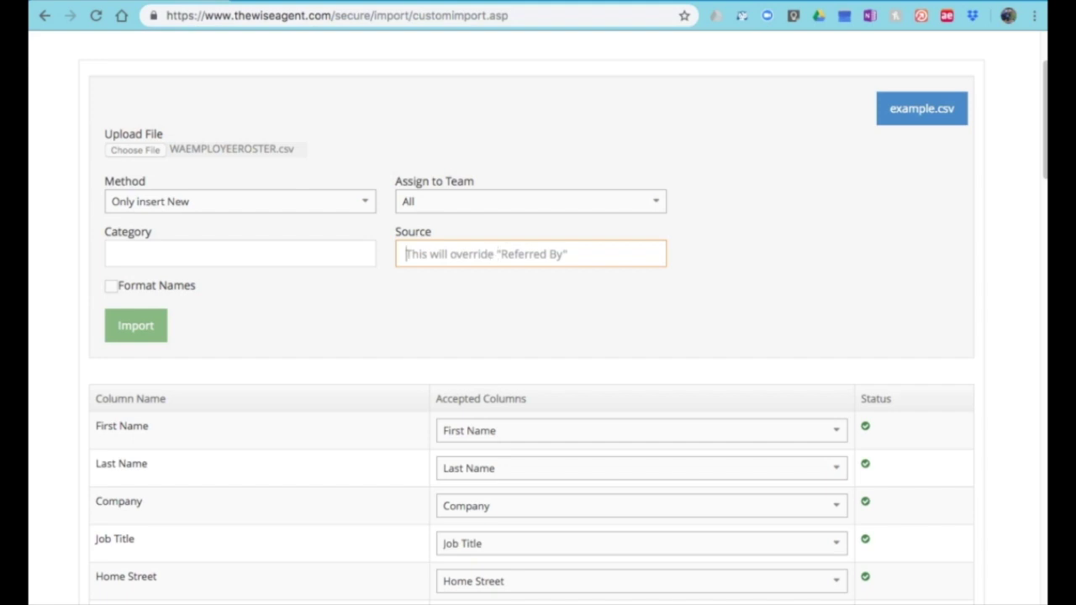
text(Import 2019)
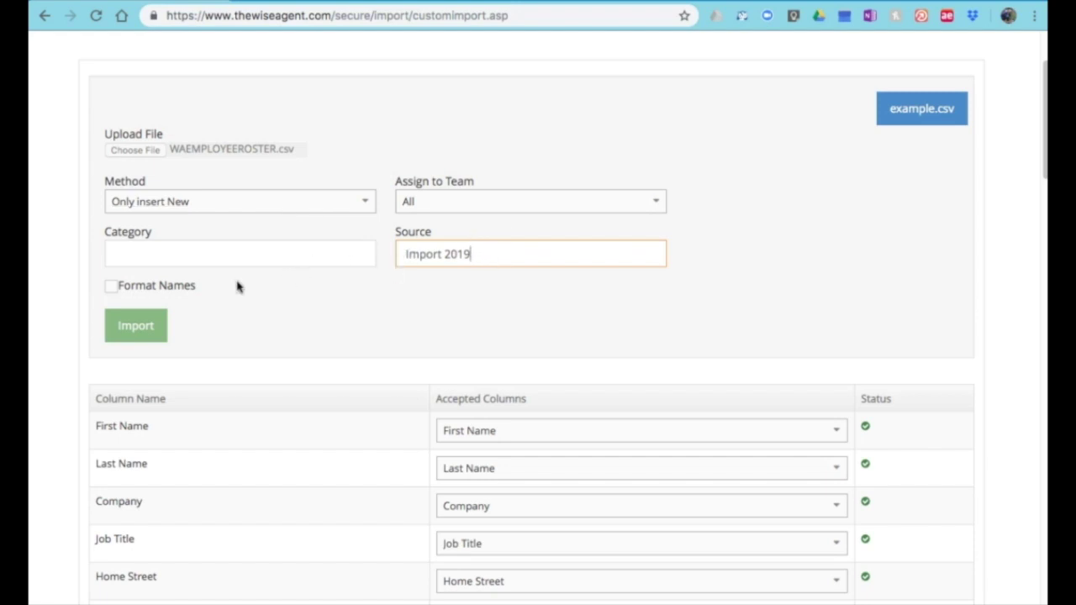
click(122, 255)
text(Empol)
text(yee)
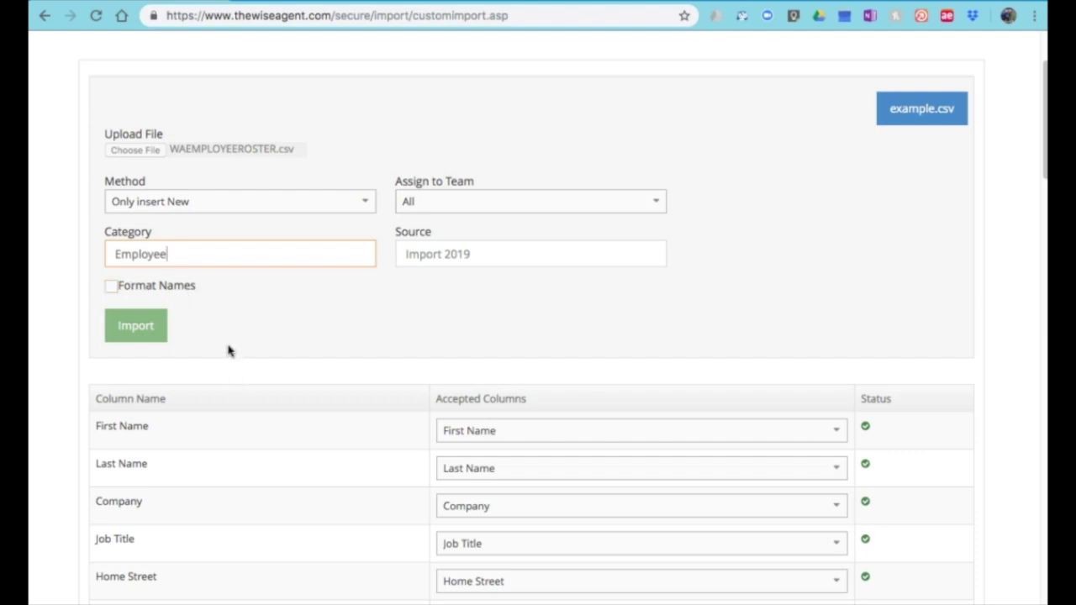
click(112, 286)
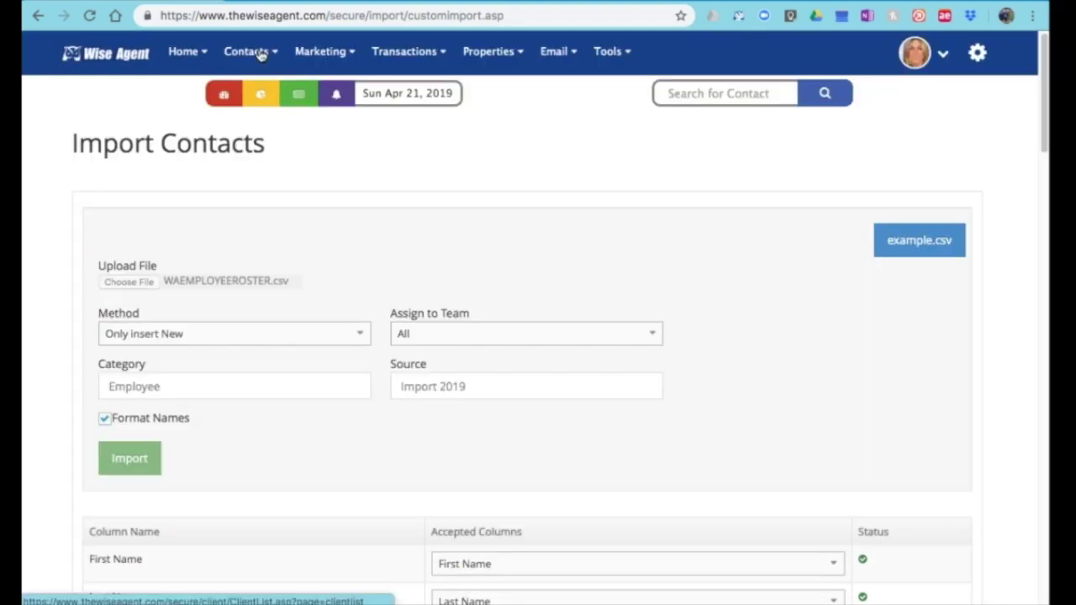
Open the Add New Contact form and inspect its Categories and Source choices
mouse_move(261, 55)
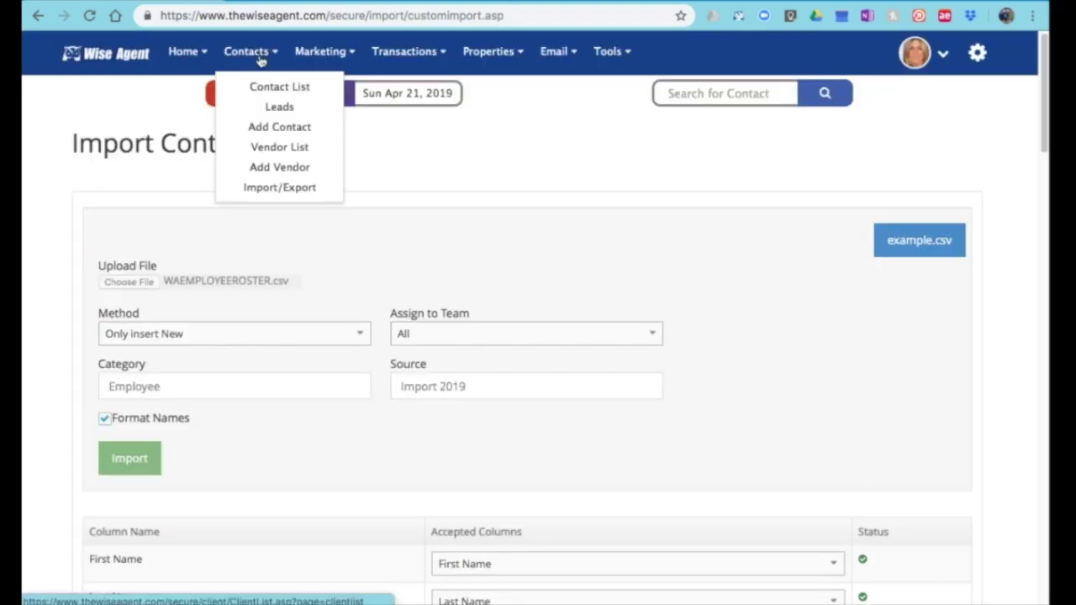
click(268, 134)
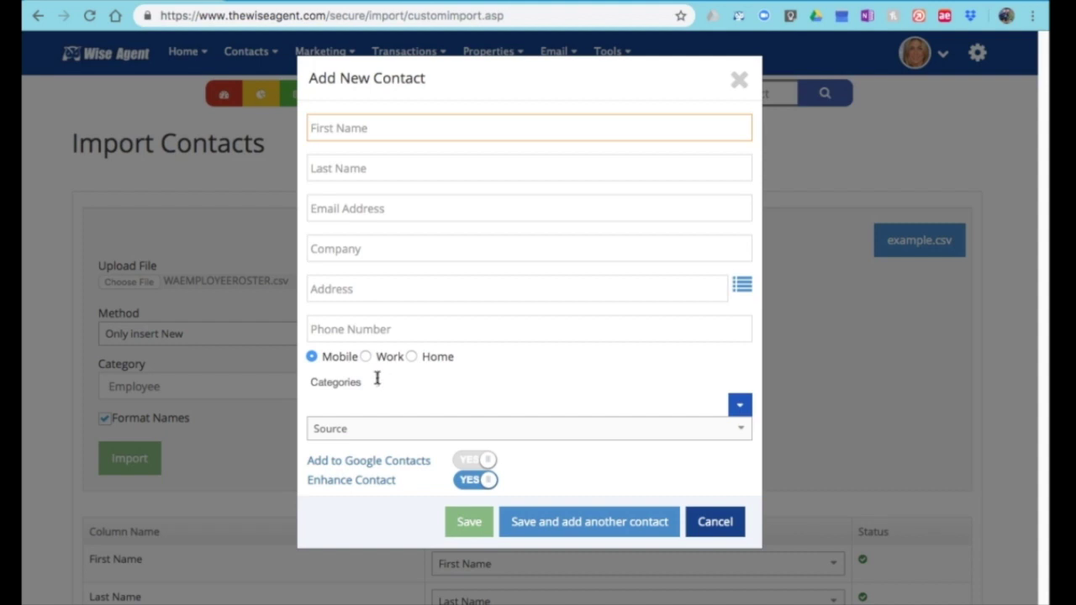
click(349, 383)
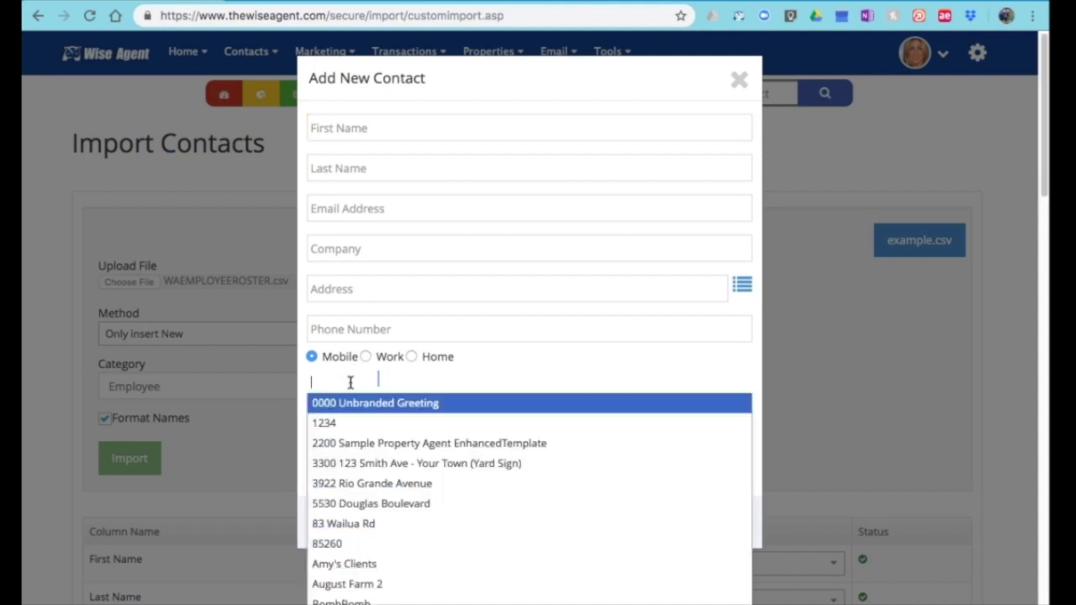
click(732, 357)
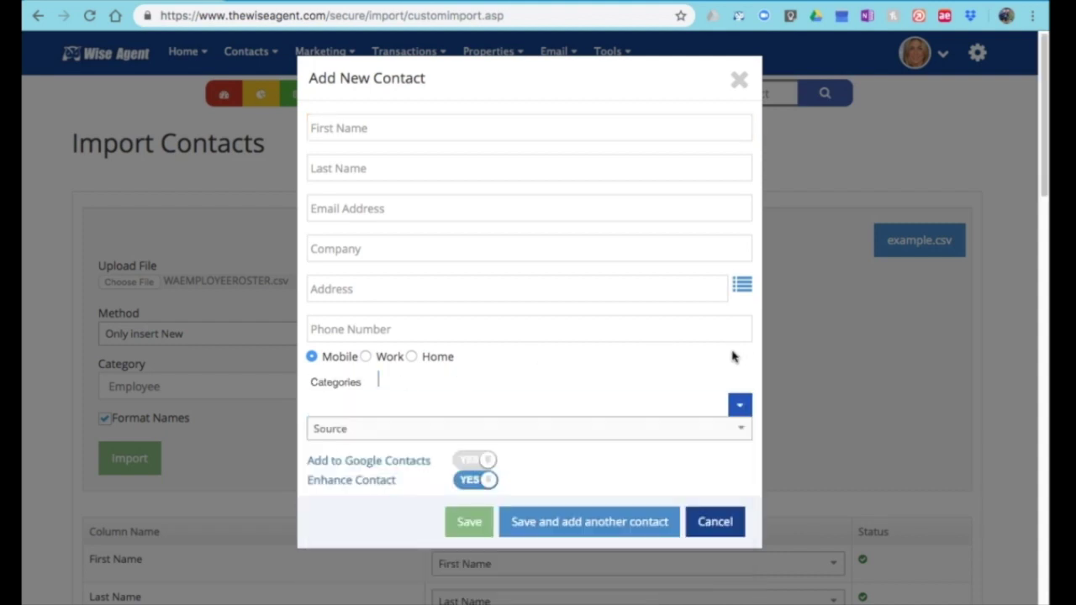
click(743, 432)
click(743, 432)
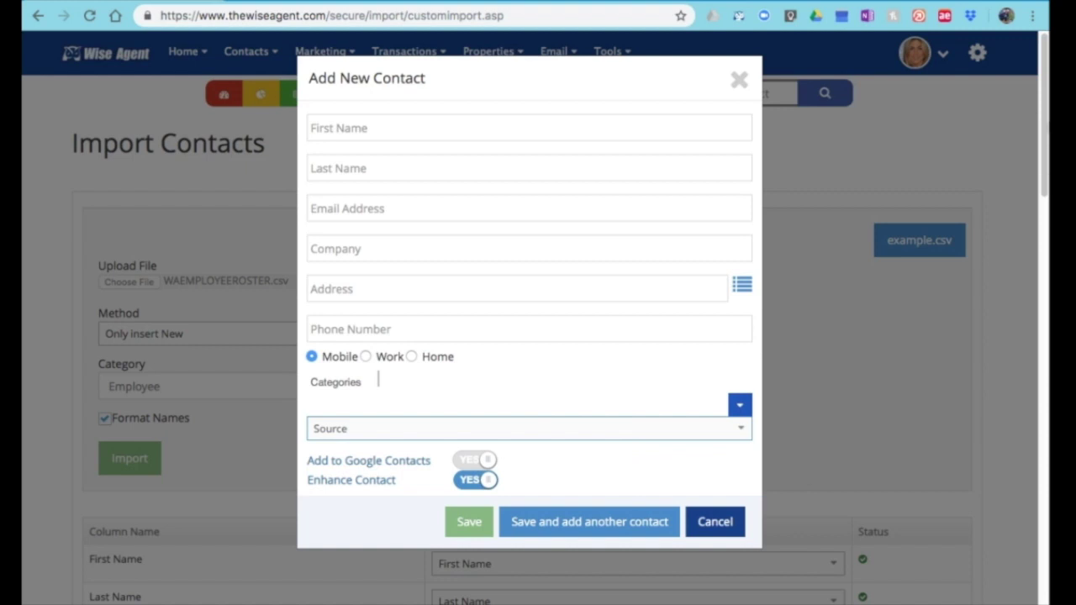
scroll(423, 302, down, 3)
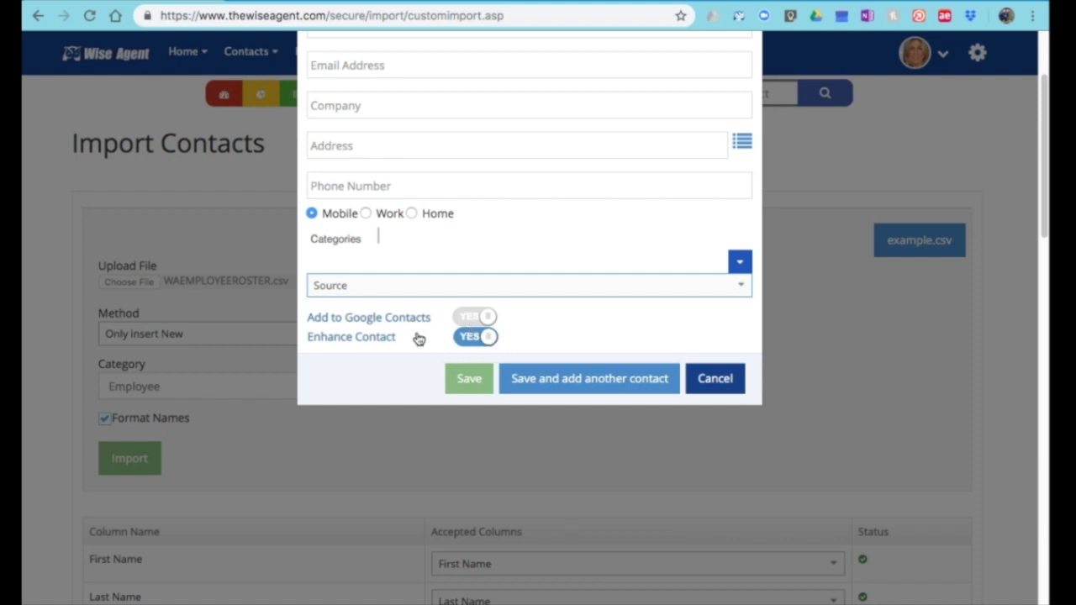
Try switching Enhance Contact to No in the new contact form, and cancel the form without saving
click(475, 337)
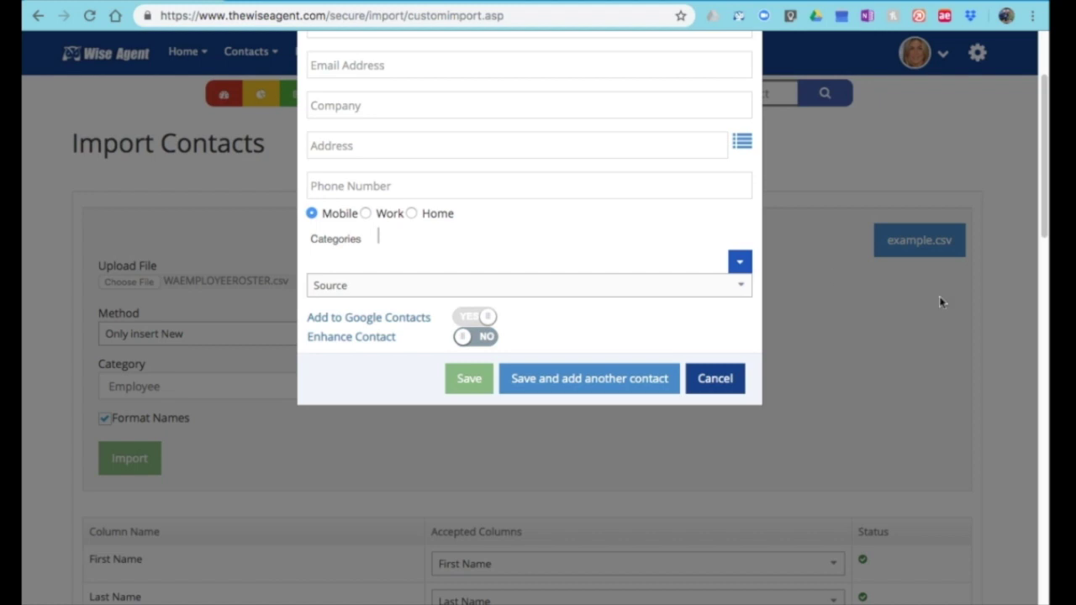
drag(1042, 227, 1046, 177)
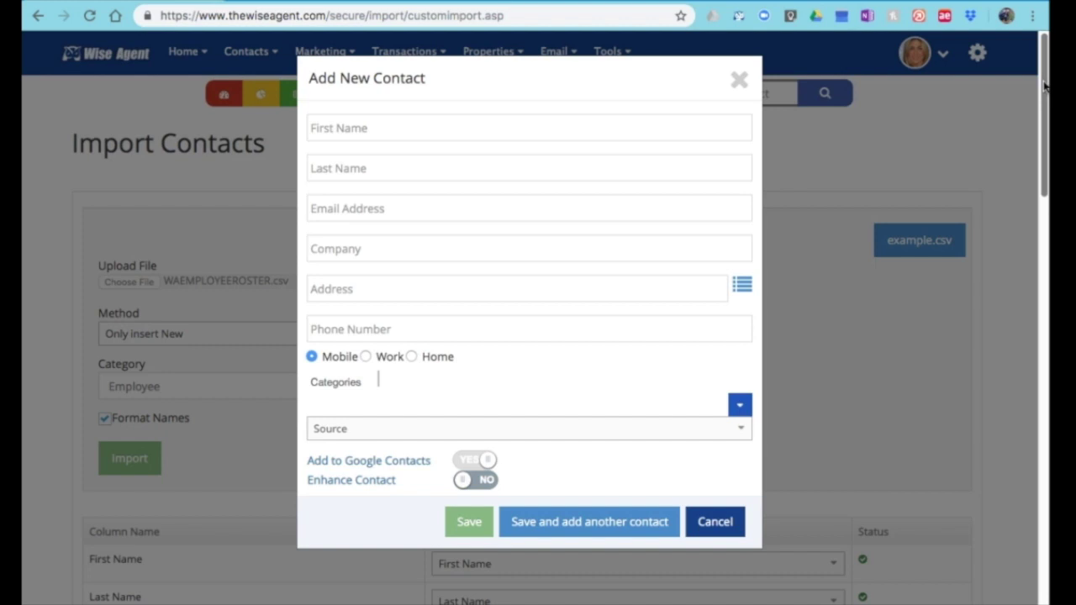
drag(1045, 87, 1047, 92)
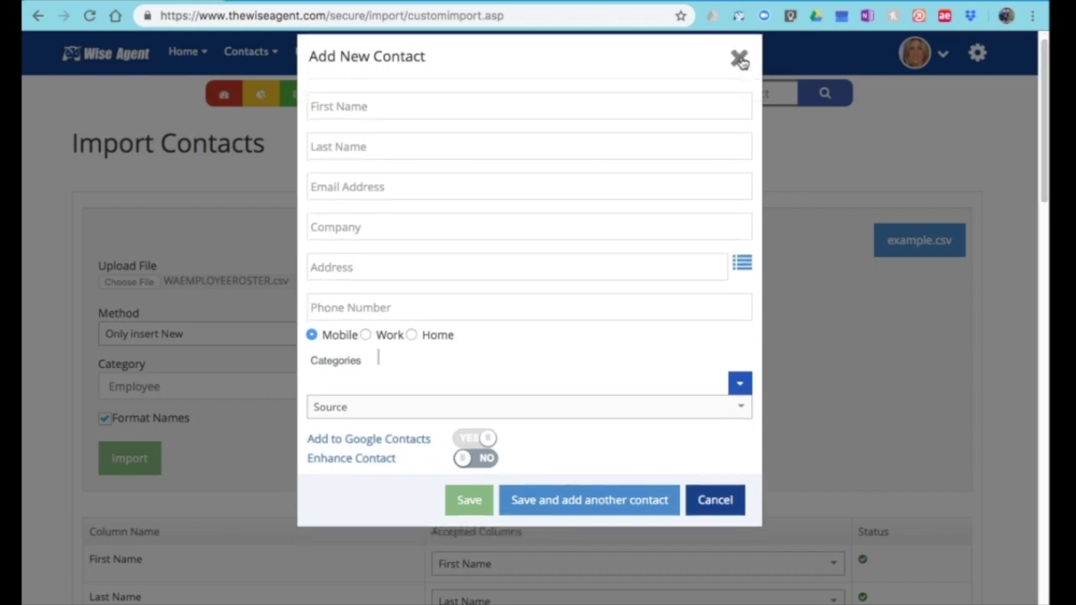
click(711, 500)
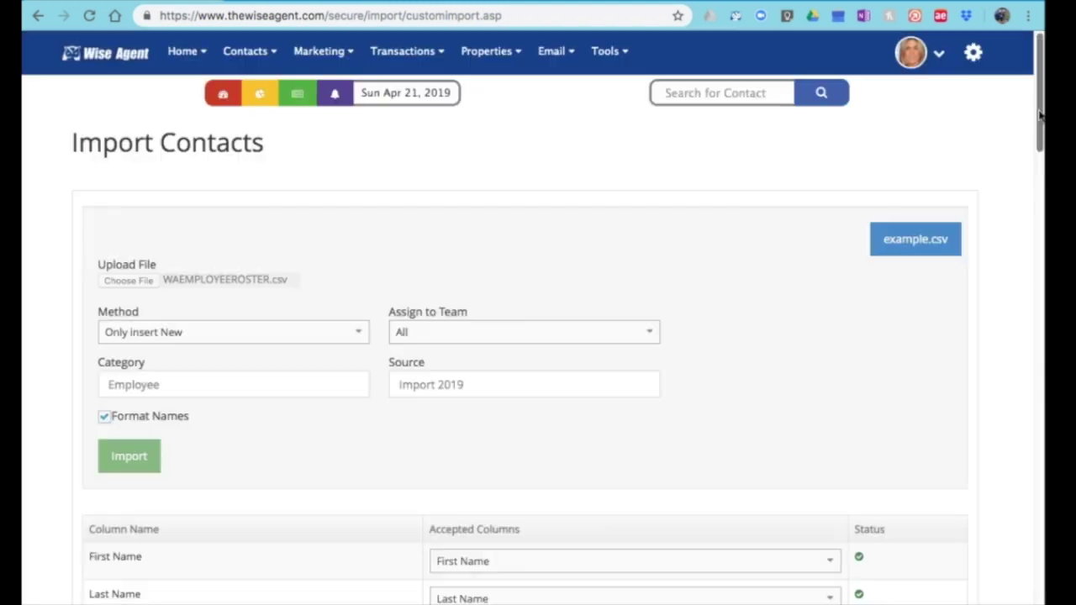